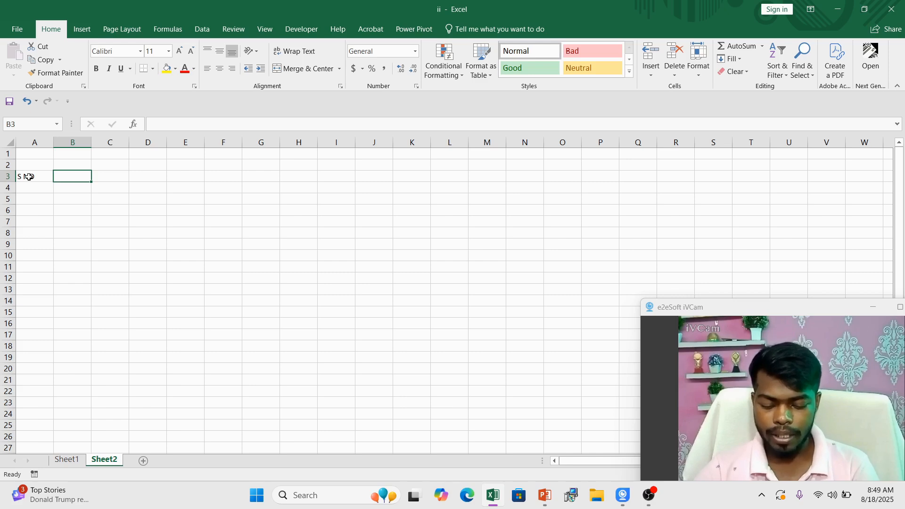
- Enter the column headings ITEM CODE, NAME OF ITEM and QTY in cells B3 to D3
{"action": "type", "text": "ITEM CODE"}
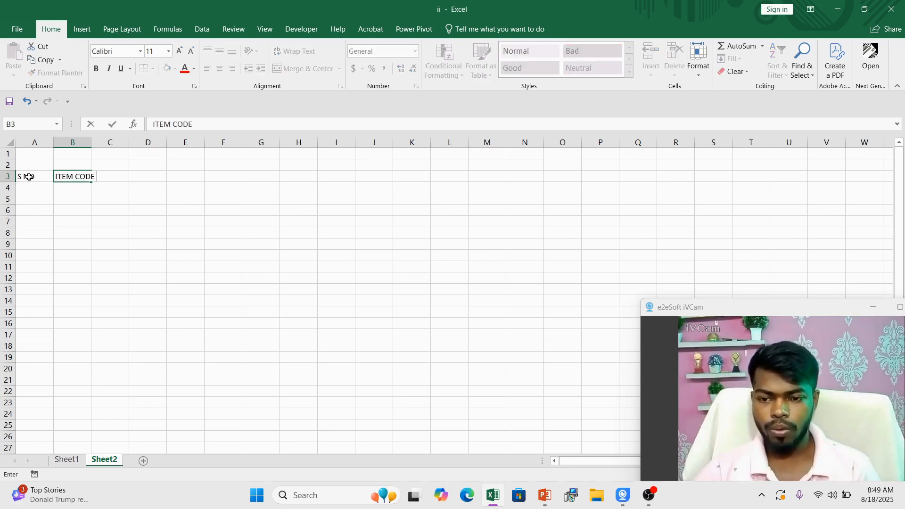
{"action": "key", "text": "Tab"}
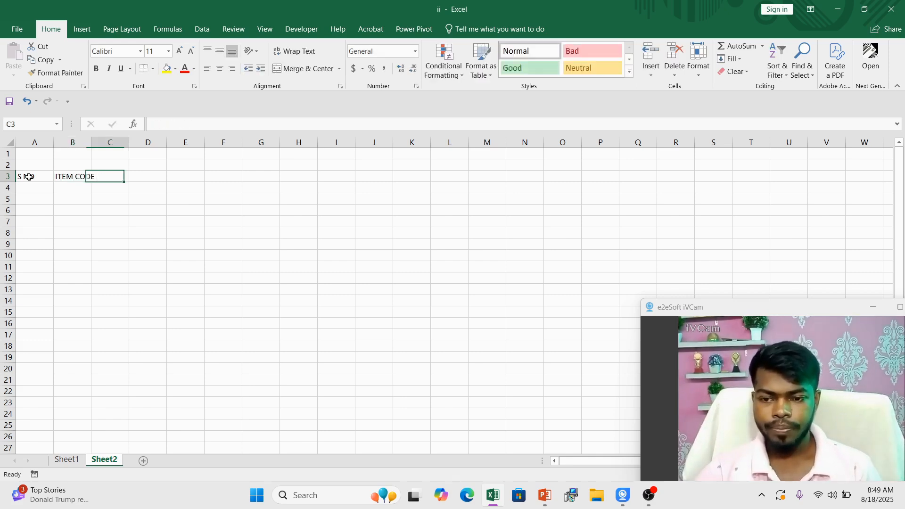
{"action": "type", "text": "NAME OF ITEM"}
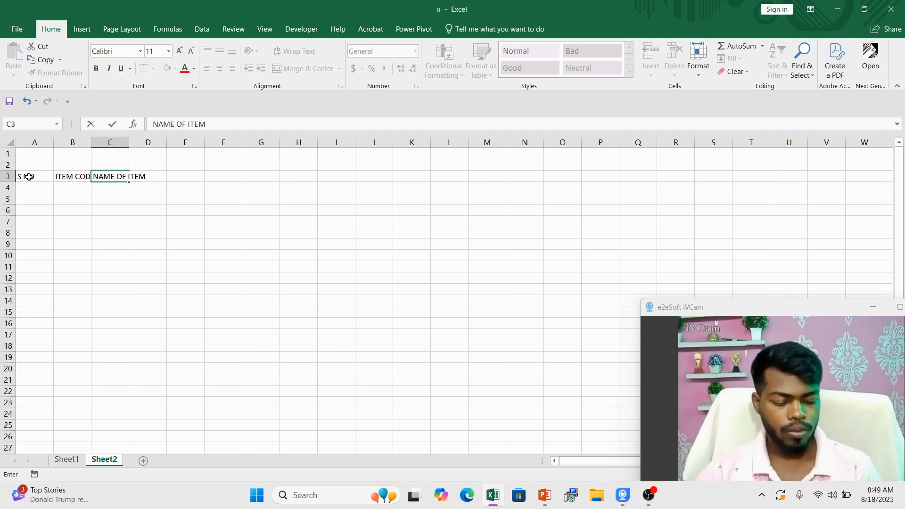
{"action": "key", "text": "Tab"}
{"action": "type", "text": "QTY"}
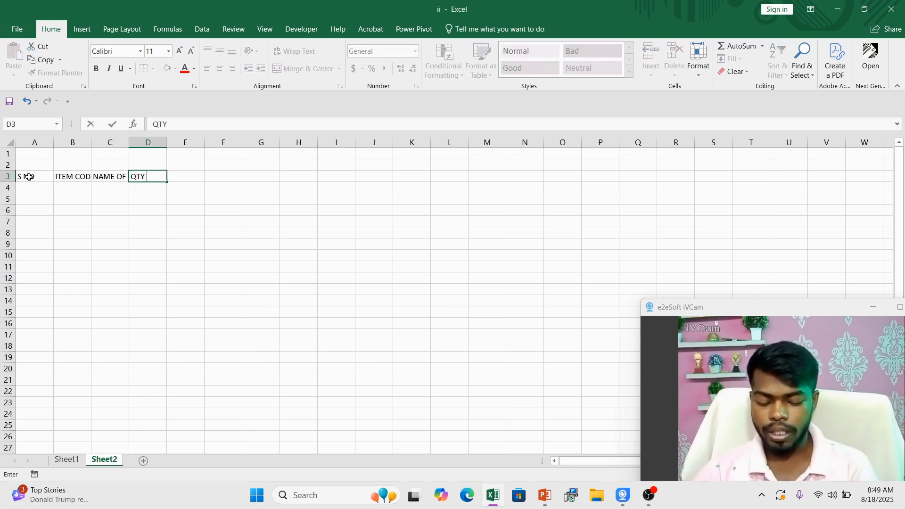
{"action": "key", "text": "Tab"}
- Continue the heading row with RATE, GST and AMOUNT in cells E3 to G3
{"action": "type", "text": "RA"}
{"action": "key", "text": "Tab"}
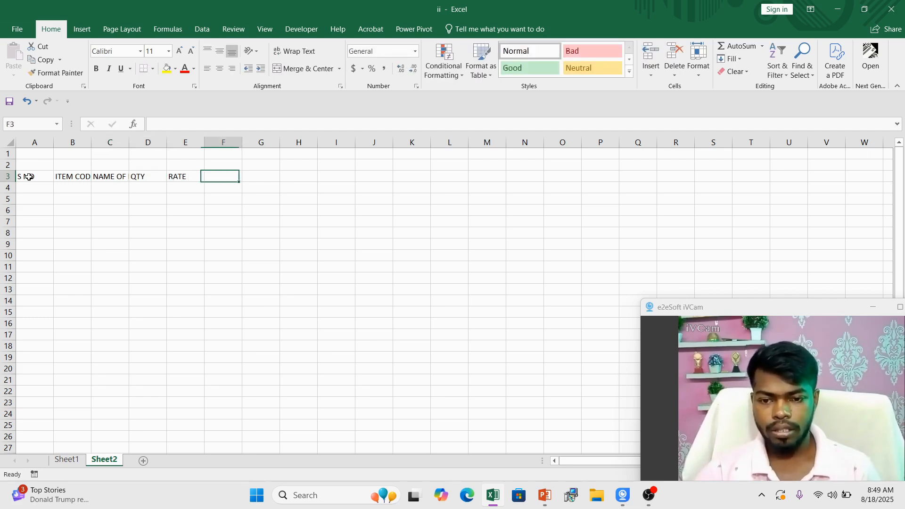
{"action": "type", "text": "GST"}
{"action": "key", "text": "Tab"}
{"action": "type", "text": "A"}
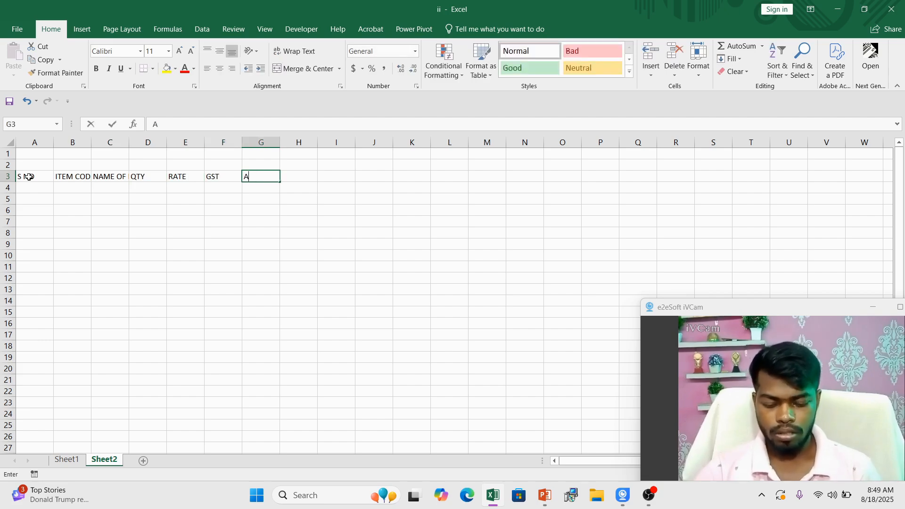
{"action": "type", "text": "MOUNT"}
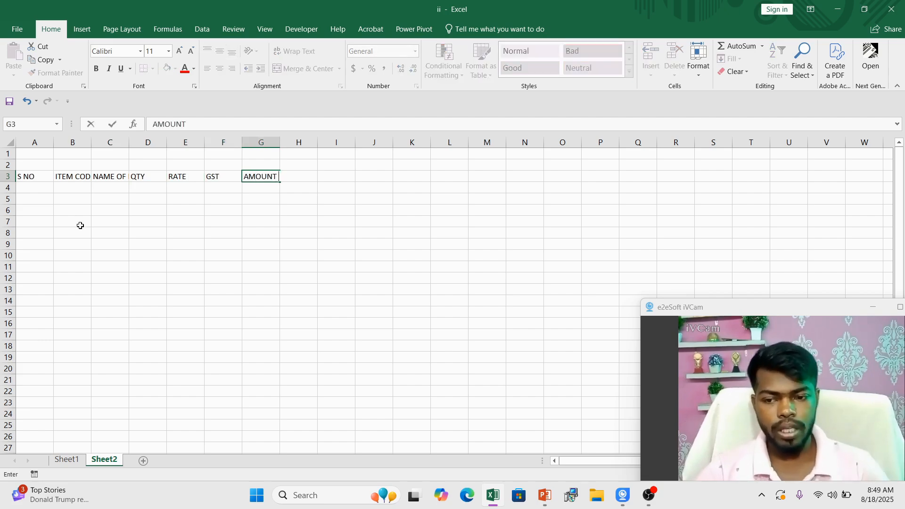
{"action": "left_click", "coordinate": [79, 224]}
- Merge cells A2 to G2 above the headings with Merge Across
{"action": "left_click_drag", "start_coordinate": [26, 165], "coordinate": [263, 168]}
{"action": "left_click", "coordinate": [339, 69]}
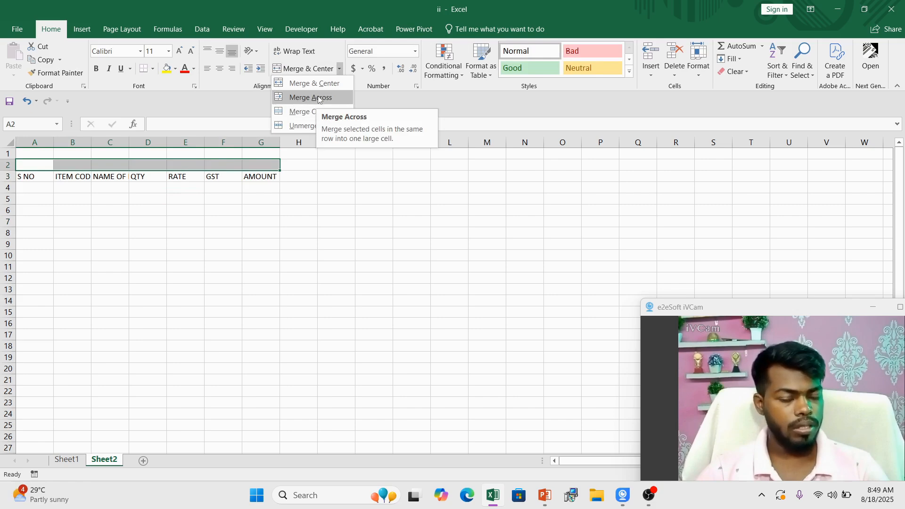
{"action": "left_click", "coordinate": [318, 97]}
{"action": "left_click", "coordinate": [202, 227]}
- Enter the title PURCHASE in the merged cell A2 and center it horizontally
{"action": "left_click", "coordinate": [186, 166]}
{"action": "type", "text": "P"}
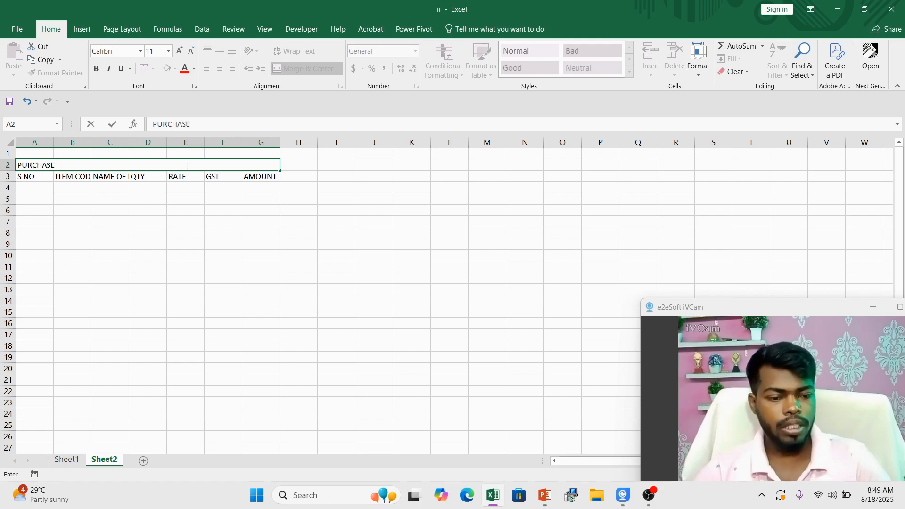
{"action": "type", "text": "URCHASE"}
{"action": "left_click", "coordinate": [264, 241]}
{"action": "left_click", "coordinate": [165, 166]}
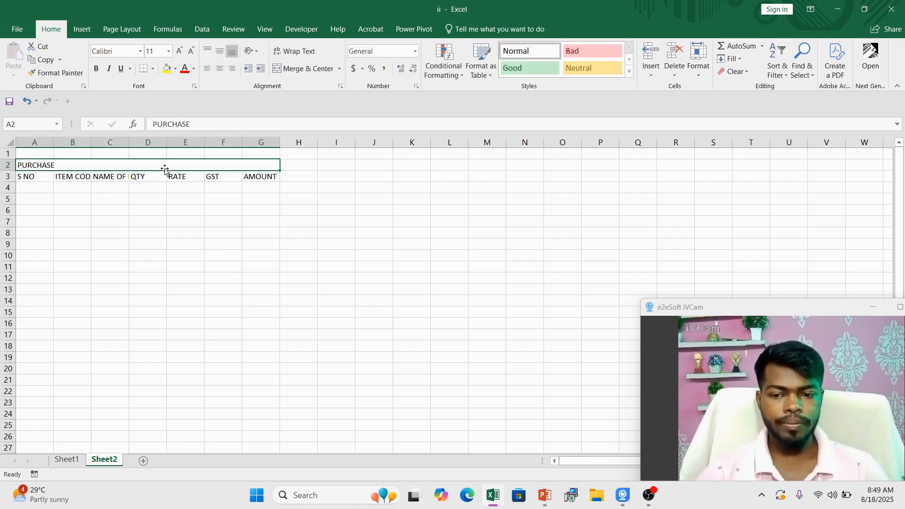
{"action": "left_click", "coordinate": [220, 70]}
{"action": "left_click", "coordinate": [259, 243]}
- Add a second set of headings QTY, RATE, GST and AMOUNT in cells H3 to K3
{"action": "left_click", "coordinate": [299, 178]}
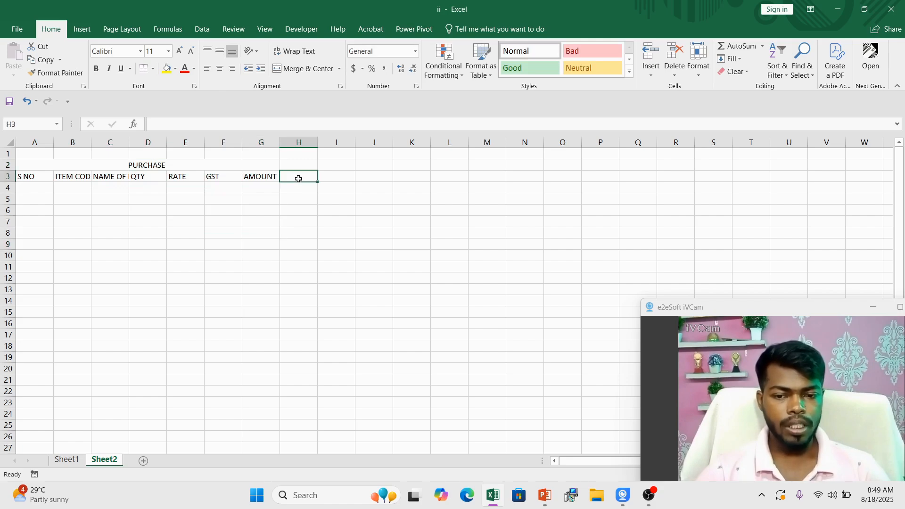
{"action": "type", "text": "QT"}
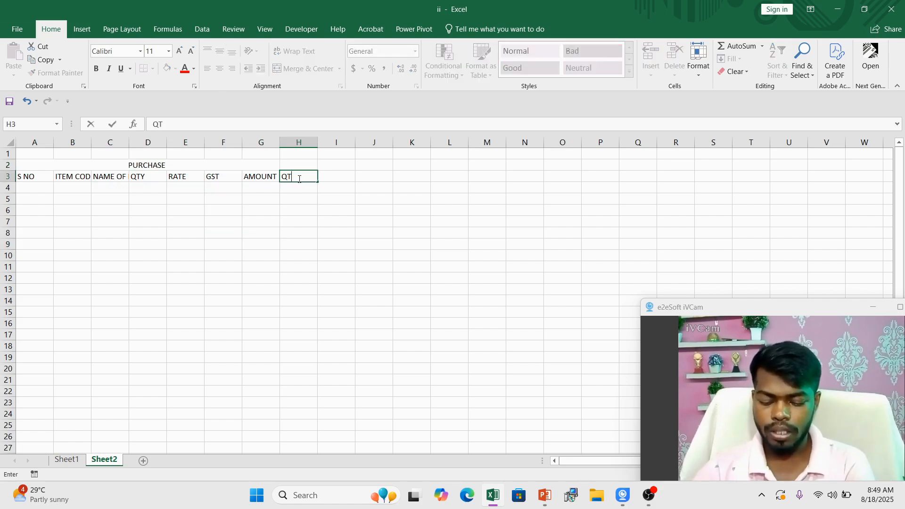
{"action": "type", "text": "Y"}
{"action": "key", "text": "Tab"}
{"action": "type", "text": "RAT"}
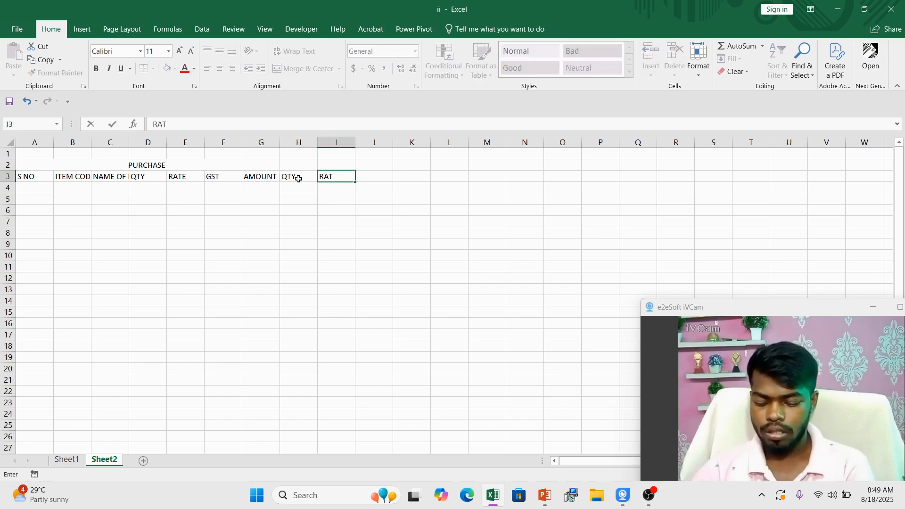
{"action": "type", "text": "E"}
{"action": "key", "text": "Tab"}
{"action": "type", "text": "GSY"}
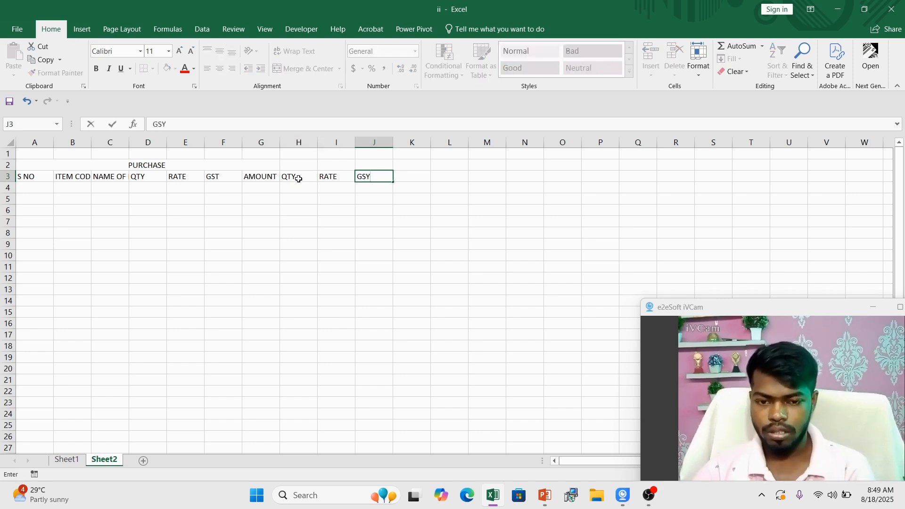
{"action": "key", "text": "Tab"}
{"action": "type", "text": "AMO"}
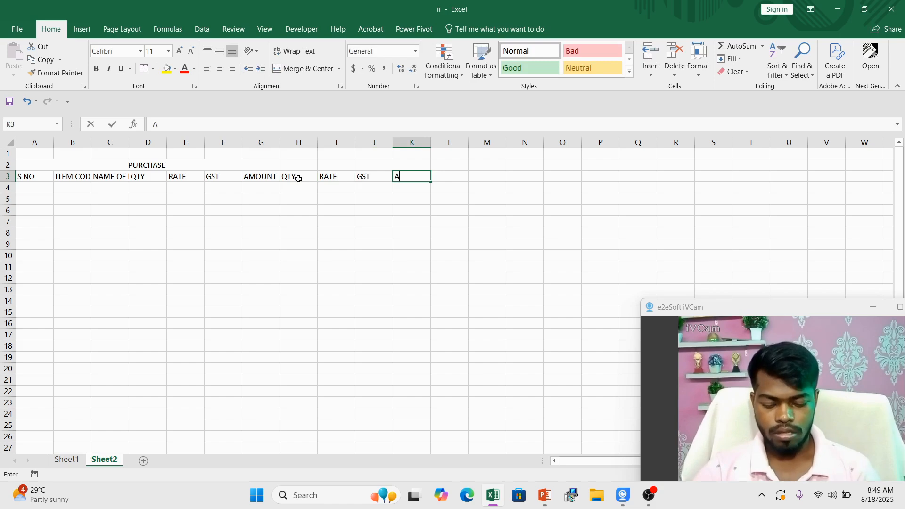
{"action": "key", "text": "Tab"}
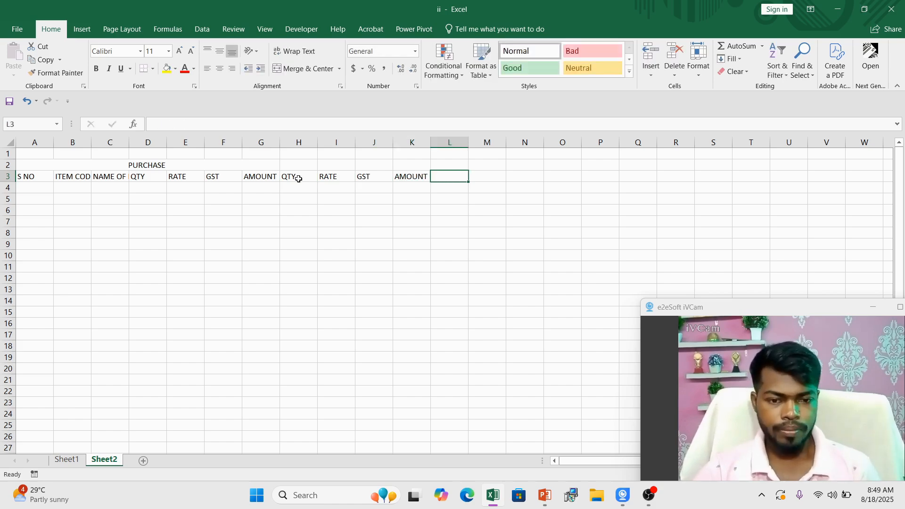
{"action": "left_click", "coordinate": [348, 239]}
- Merge and center cells H2 to K2 and enter the title SALE
{"action": "left_click_drag", "start_coordinate": [290, 167], "coordinate": [419, 167]}
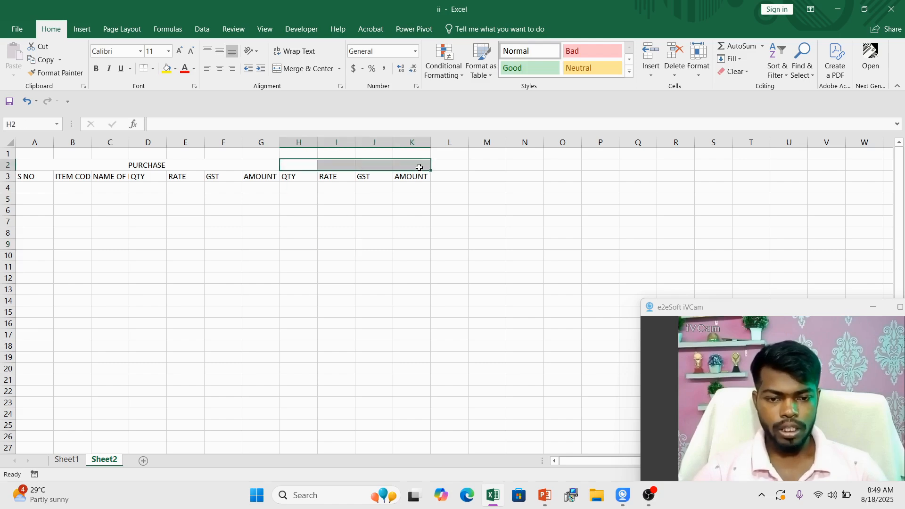
{"action": "left_click", "coordinate": [306, 68]}
{"action": "left_click", "coordinate": [403, 274]}
{"action": "left_click", "coordinate": [365, 168]}
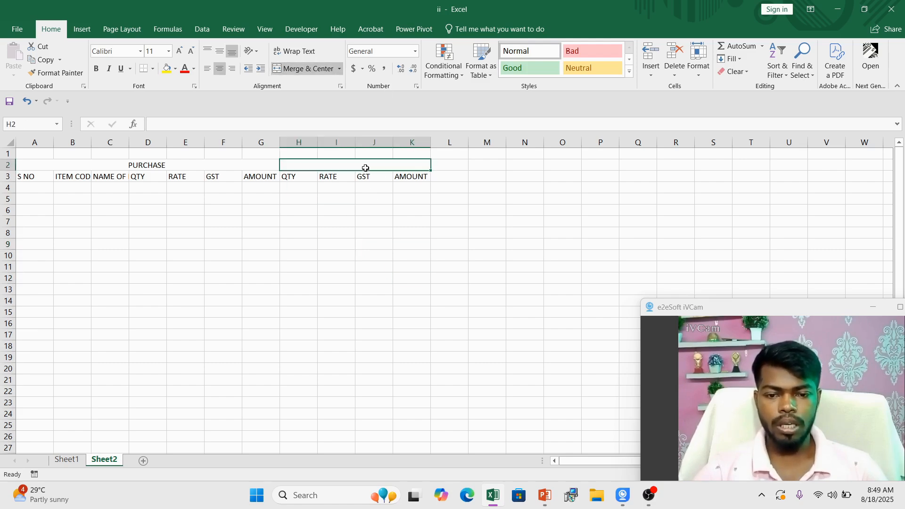
{"action": "type", "text": "SALE"}
{"action": "left_click", "coordinate": [407, 226]}
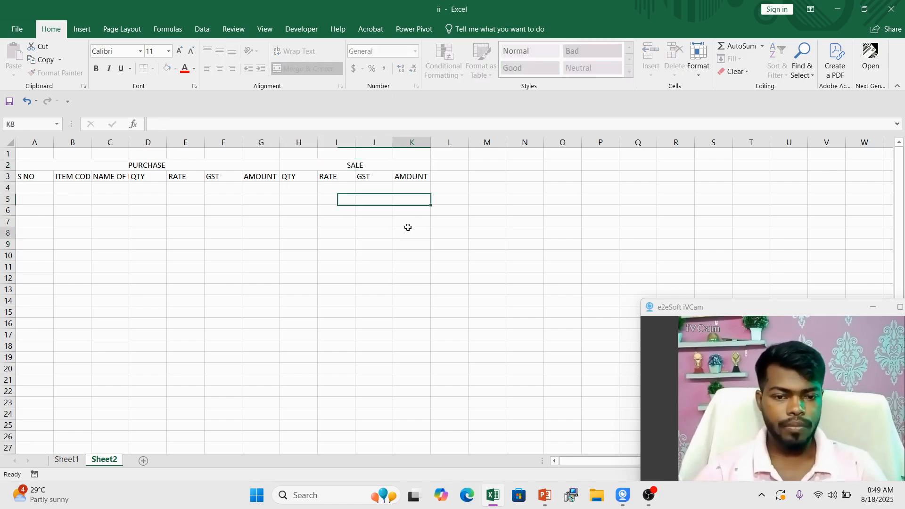
- Enter the headings STOCK in L3 and AMOUNT in M3
{"action": "left_click", "coordinate": [446, 176]}
{"action": "type", "text": "STO"}
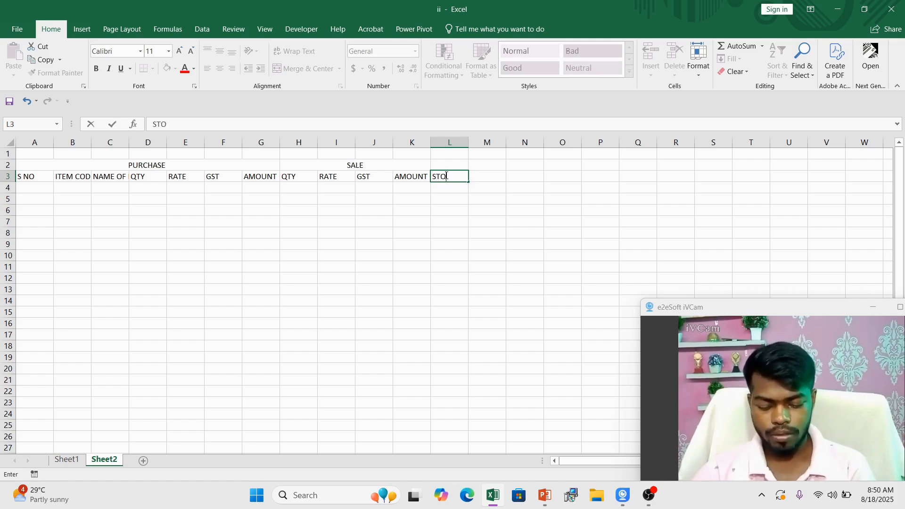
{"action": "type", "text": "CK"}
{"action": "key", "text": "Tab"}
{"action": "type", "text": "AM"}
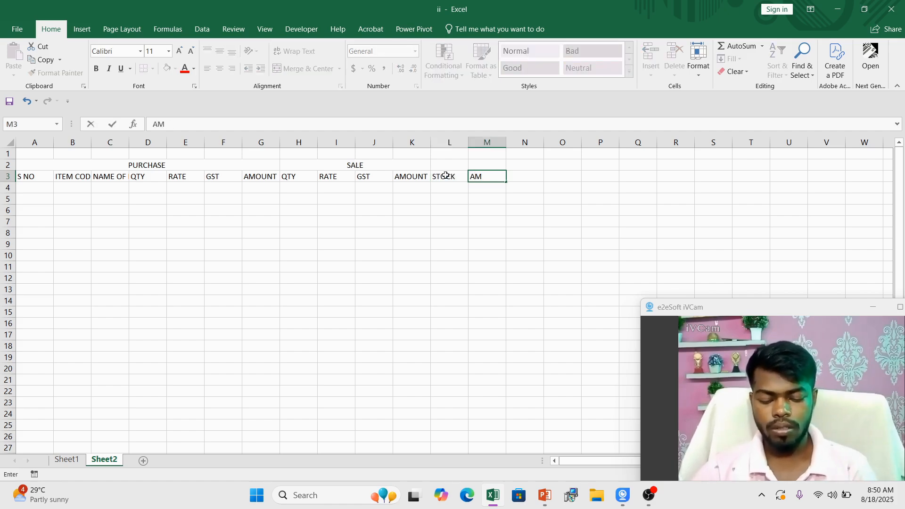
{"action": "type", "text": "OUNTV"}
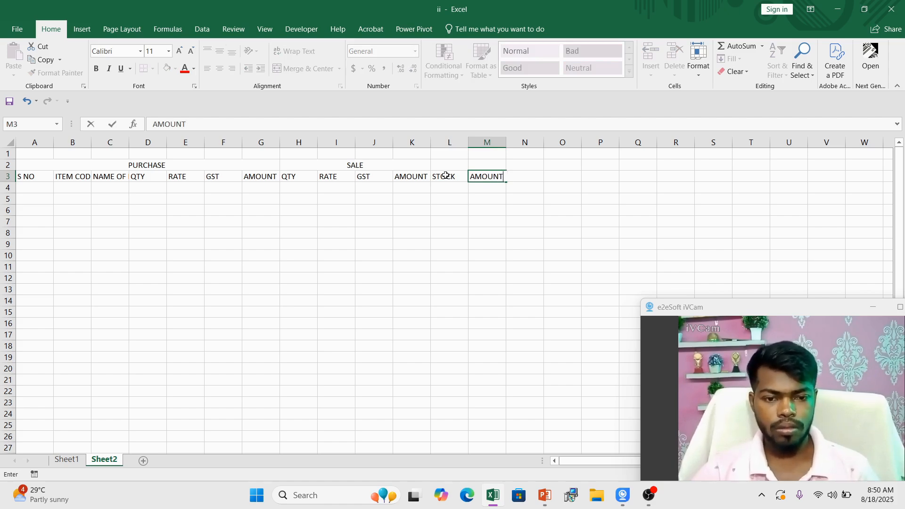
{"action": "key", "text": "Tab"}
- Merge and center cells L2 and M2 and enter the title CLOSSSING STOCK
{"action": "left_click_drag", "start_coordinate": [444, 167], "coordinate": [490, 167]}
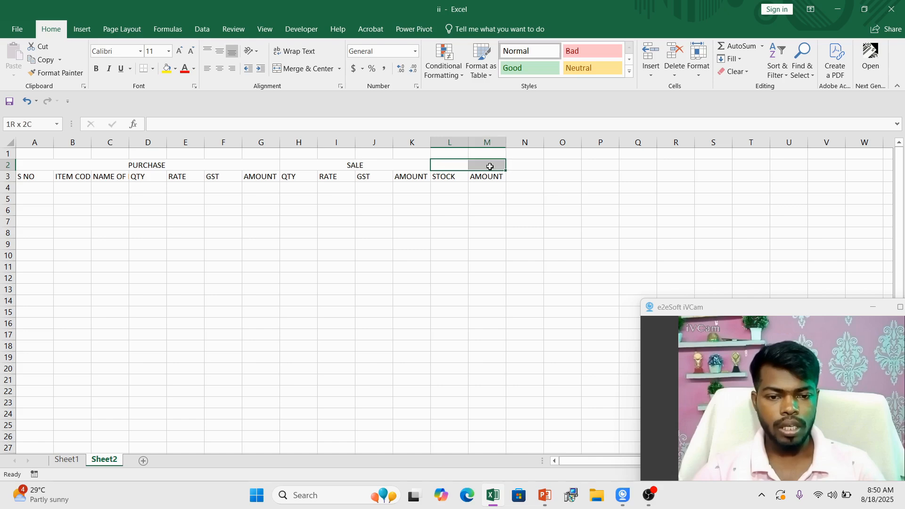
{"action": "left_click", "coordinate": [307, 68]}
{"action": "left_click", "coordinate": [519, 244]}
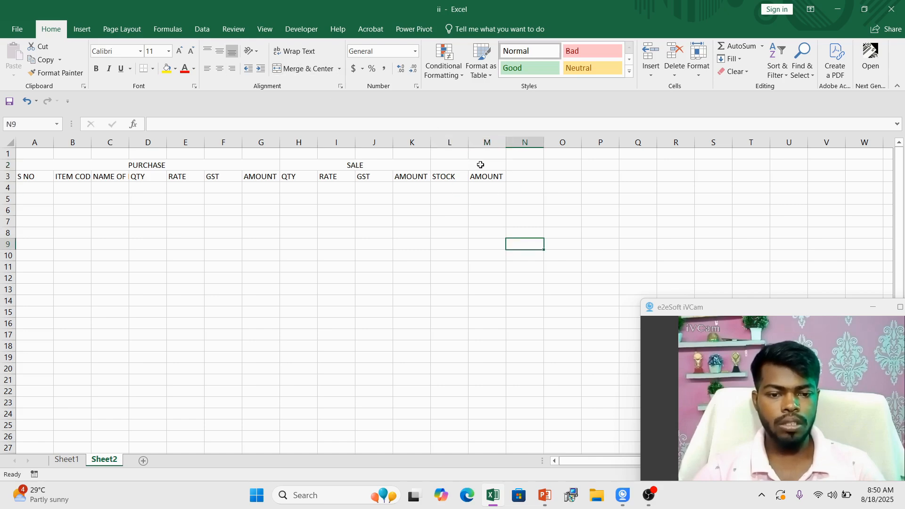
{"action": "left_click", "coordinate": [479, 165]}
{"action": "type", "text": "CLO"}
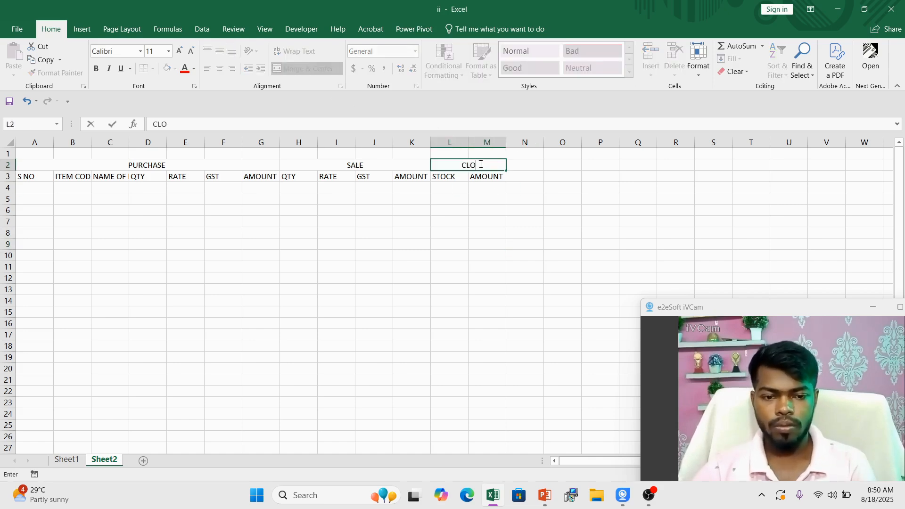
{"action": "type", "text": "SSSING ST"}
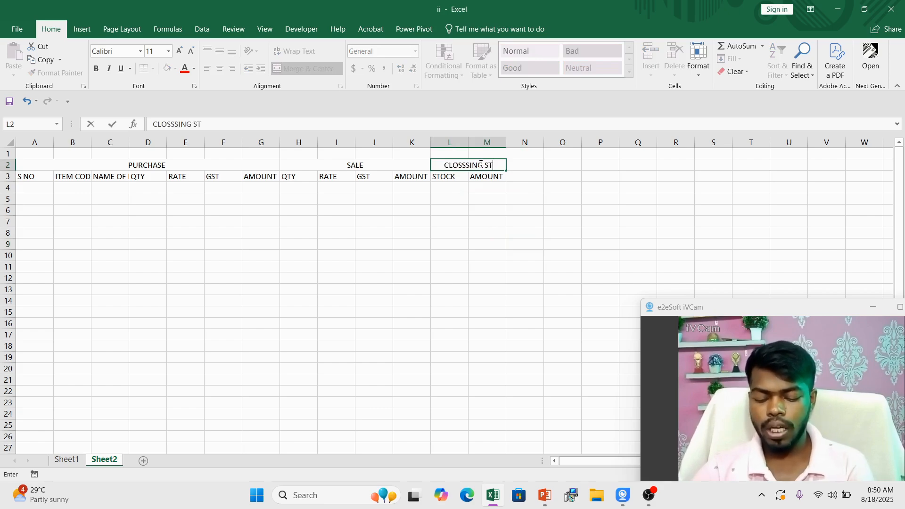
{"action": "type", "text": "OCK"}
{"action": "key", "text": "Tab"}
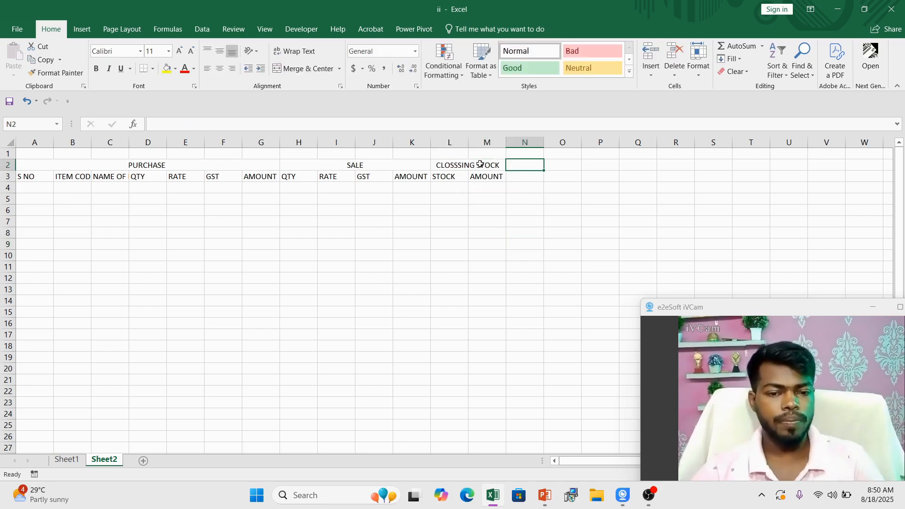
- Merge and center cells N2 and N3 and enter the heading PROFIT AND LOSS
{"action": "left_click_drag", "start_coordinate": [525, 170], "coordinate": [522, 177]}
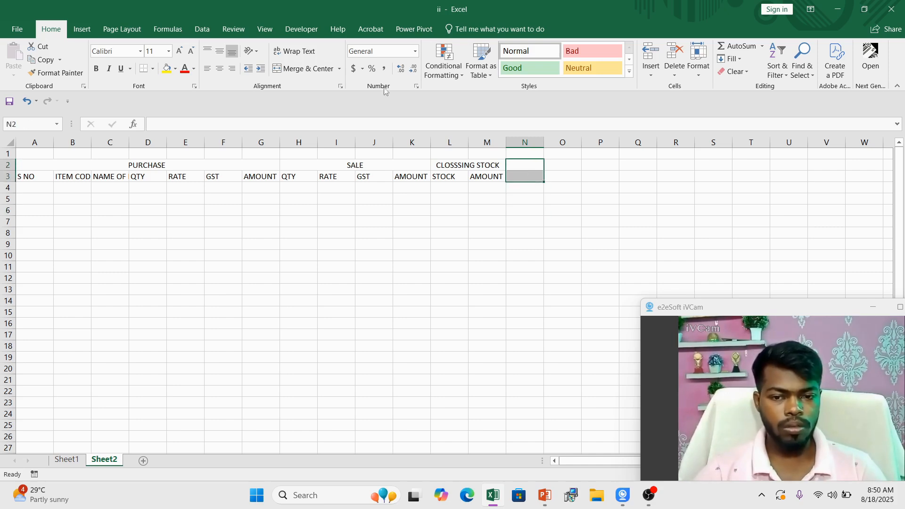
{"action": "left_click", "coordinate": [308, 69]}
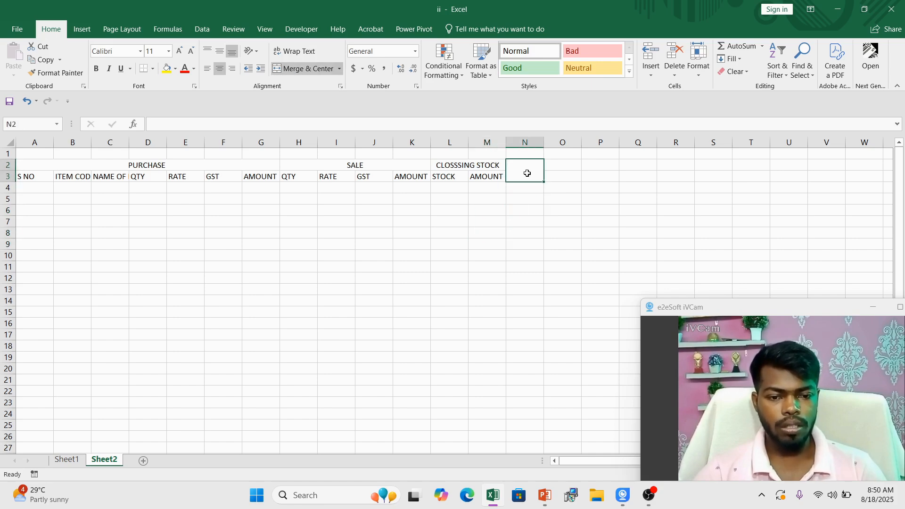
{"action": "type", "text": "PROFIT"}
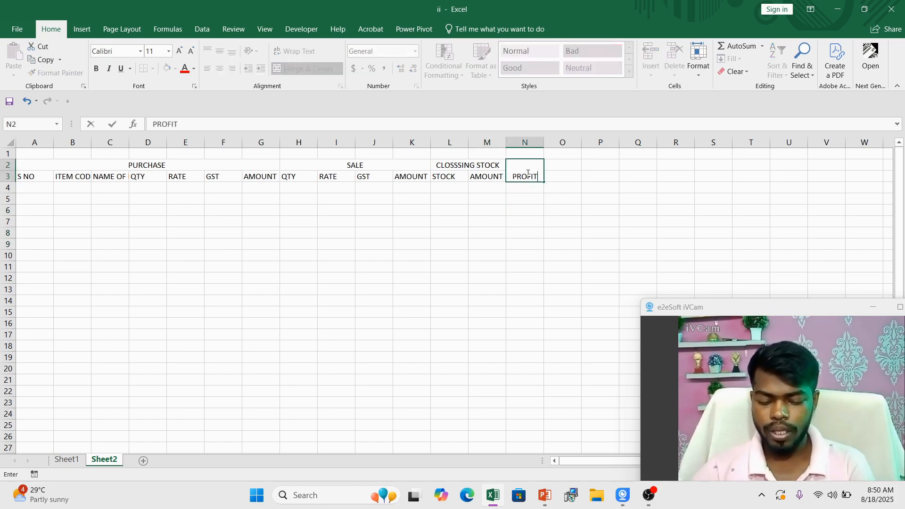
{"action": "type", "text": " AND LOSS"}
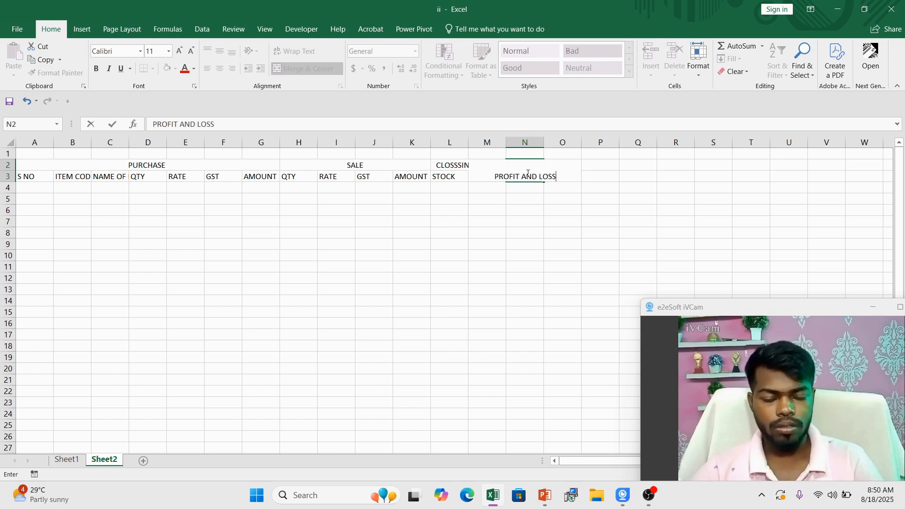
{"action": "left_click", "coordinate": [521, 213]}
- Wrap the text of the PROFIT AND LOSS heading and widen column N to fit it on two lines
{"action": "left_click", "coordinate": [528, 166]}
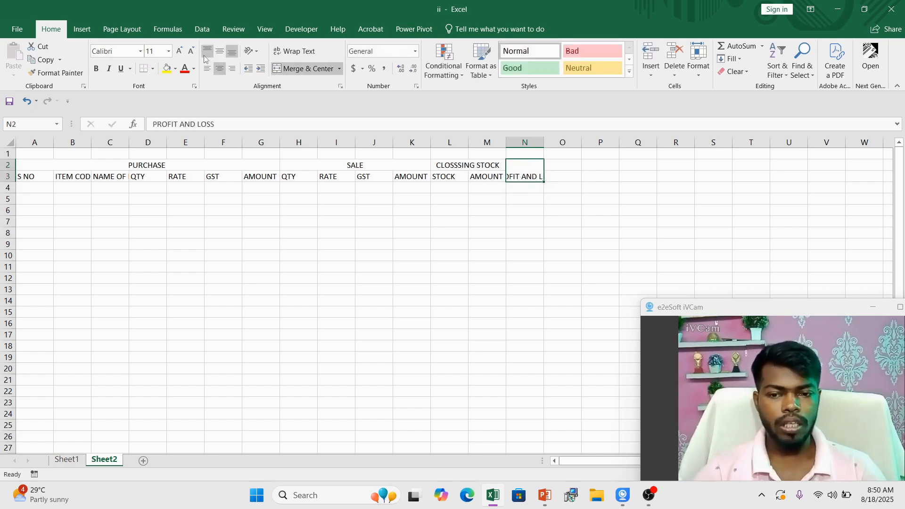
{"action": "left_click", "coordinate": [281, 53]}
{"action": "left_click_drag", "start_coordinate": [543, 142], "coordinate": [560, 141]}
{"action": "left_click", "coordinate": [530, 199]}
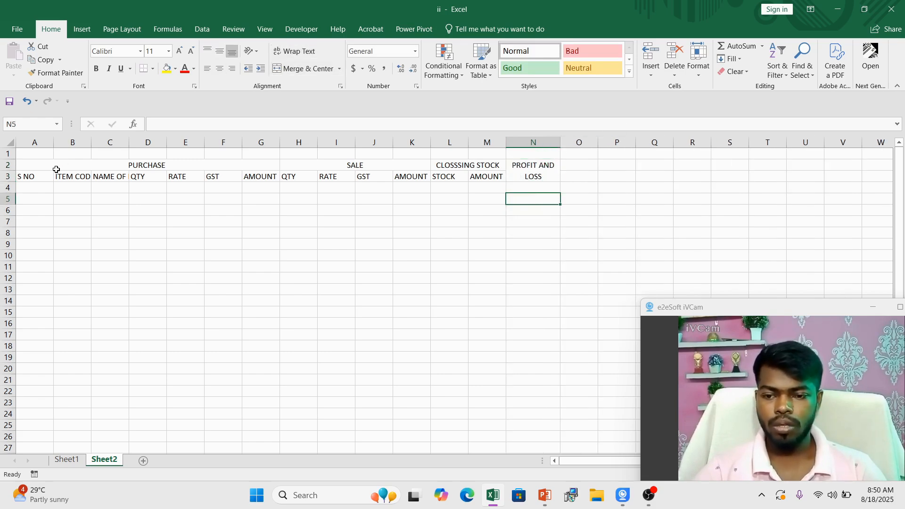
- Widen columns B, C and D so the ITEM CODE and NAME OF ITEM headings fit fully
{"action": "left_click", "coordinate": [130, 165]}
{"action": "left_click", "coordinate": [81, 176]}
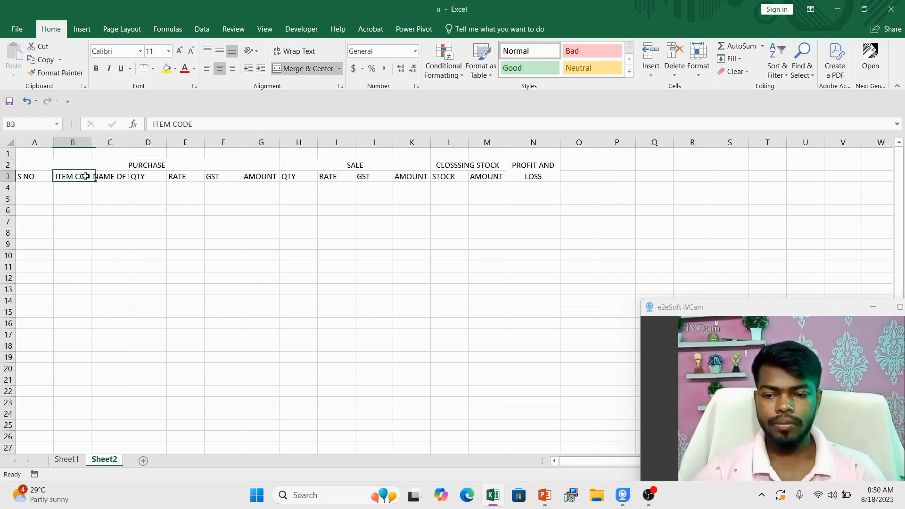
{"action": "left_click_drag", "start_coordinate": [92, 142], "coordinate": [237, 150]}
{"action": "left_click", "coordinate": [126, 177]}
{"action": "left_click", "coordinate": [208, 177]}
{"action": "left_click", "coordinate": [253, 180]}
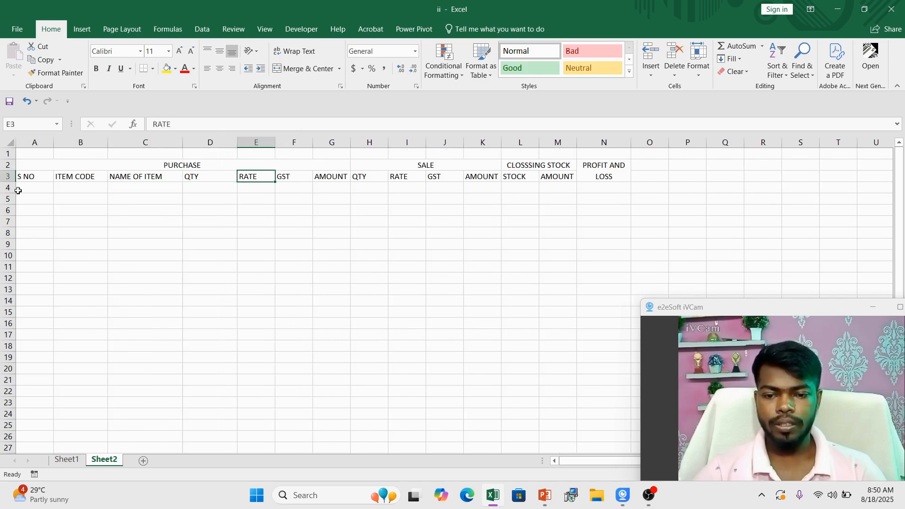
- Make all headings in rows 2 and 3 from column A to N bold and widen columns C, D and E
{"action": "left_click_drag", "start_coordinate": [30, 176], "coordinate": [604, 169]}
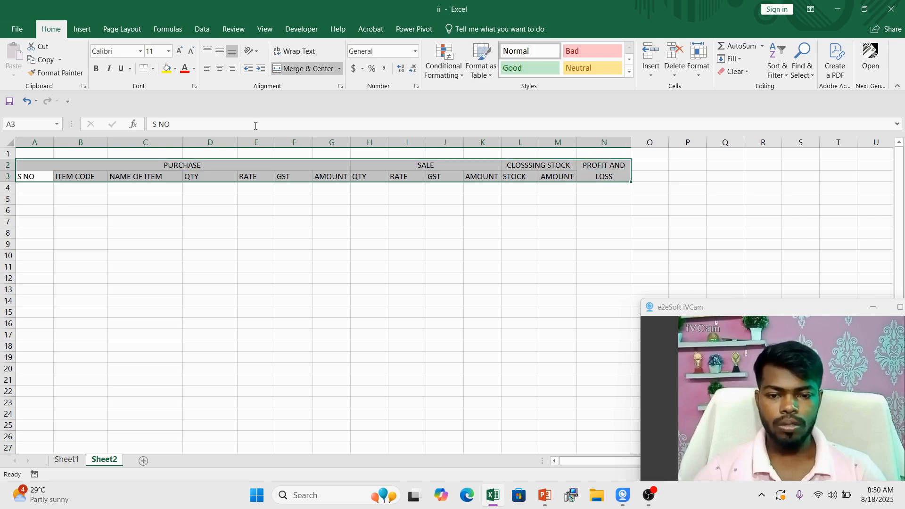
{"action": "left_click", "coordinate": [95, 69]}
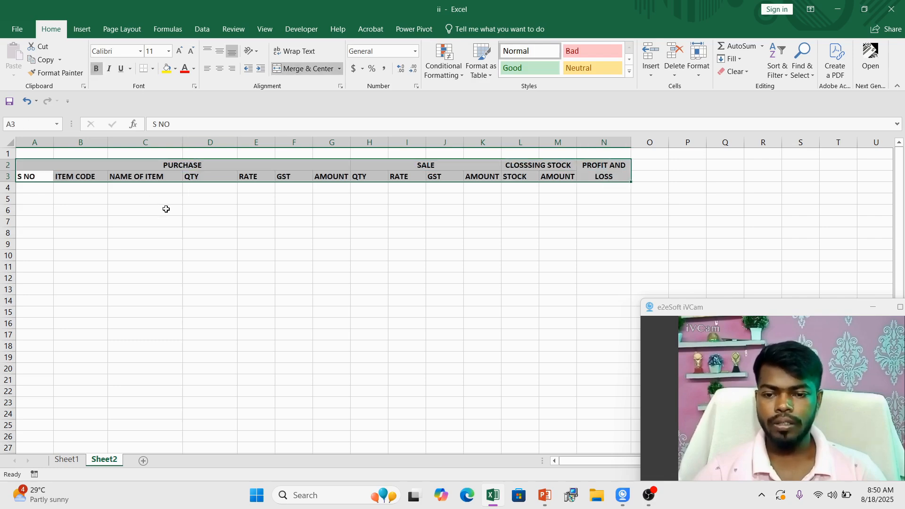
{"action": "left_click", "coordinate": [155, 177]}
{"action": "left_click_drag", "start_coordinate": [183, 142], "coordinate": [296, 142]}
{"action": "left_click", "coordinate": [213, 175]}
{"action": "left_click", "coordinate": [282, 177]}
{"action": "left_click", "coordinate": [357, 178]}
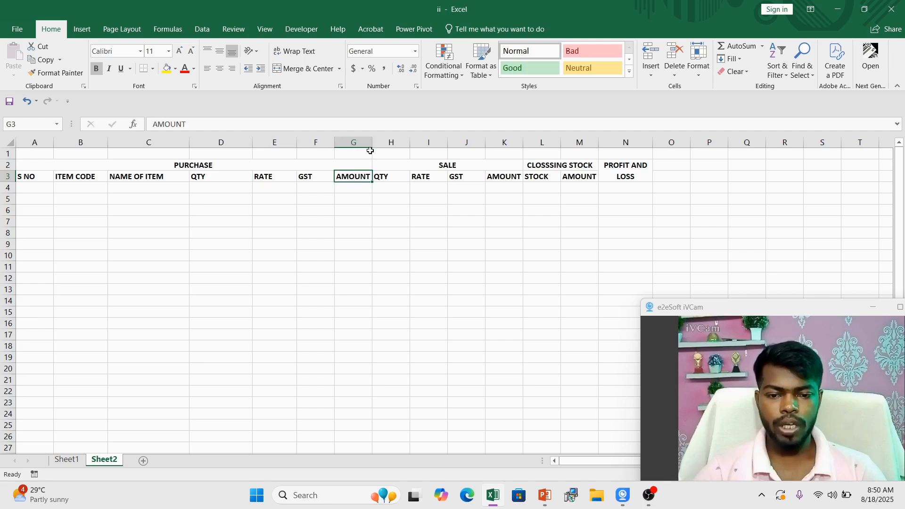
- Widen columns G to N so the bold AMOUNT, QTY, RATE, GST, STOCK and PROFIT AND LOSS headings have more room
{"action": "left_click_drag", "start_coordinate": [372, 145], "coordinate": [761, 143]}
{"action": "left_click", "coordinate": [397, 177]}
{"action": "left_click", "coordinate": [455, 178]}
{"action": "left_click", "coordinate": [497, 178]}
{"action": "left_click", "coordinate": [549, 176]}
{"action": "left_click", "coordinate": [607, 176]}
{"action": "left_click", "coordinate": [650, 176]}
{"action": "left_click", "coordinate": [701, 171]}
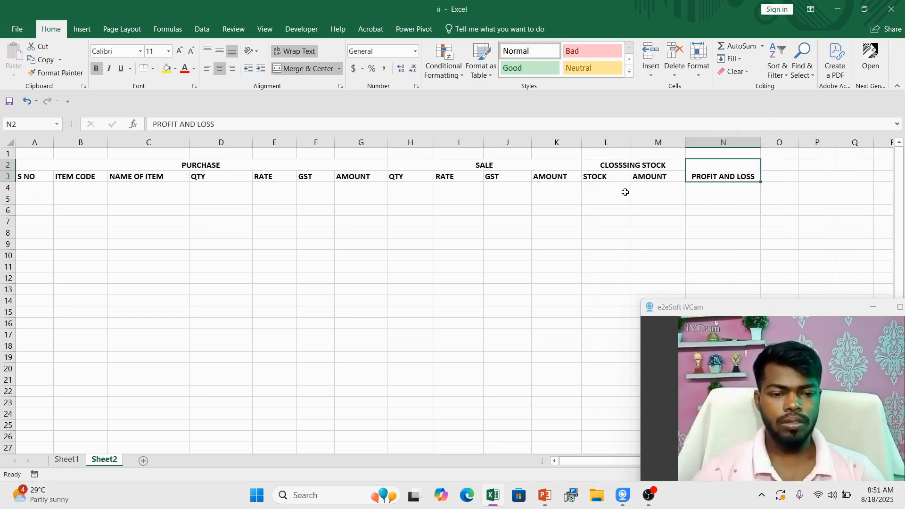
{"action": "left_click", "coordinate": [626, 190]}
- Format the PURCHASE heading with a standard blue fill and white text at font size 18
{"action": "left_click", "coordinate": [203, 166]}
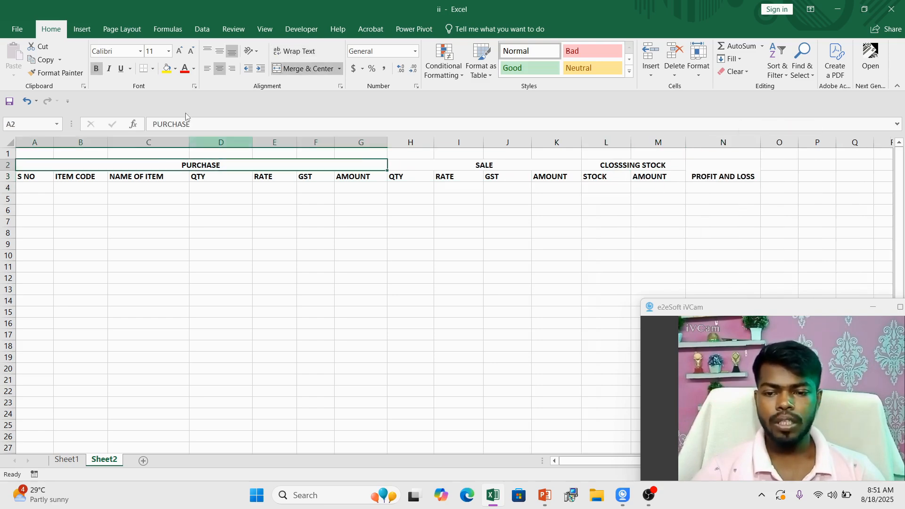
{"action": "left_click", "coordinate": [176, 69]}
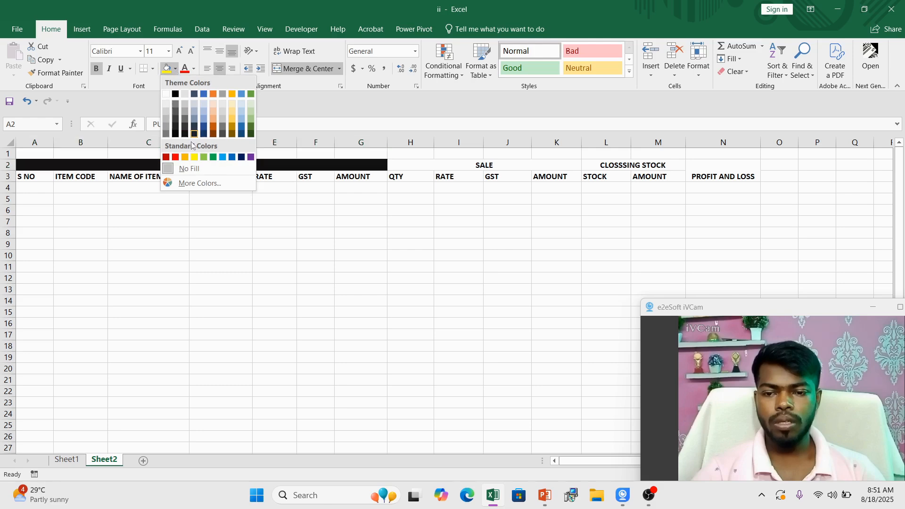
{"action": "left_click", "coordinate": [232, 157]}
{"action": "left_click", "coordinate": [179, 51]}
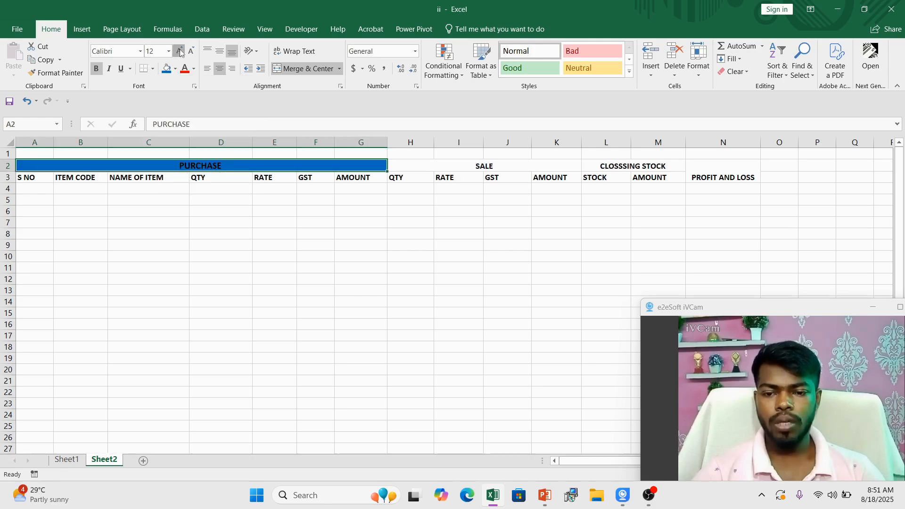
{"action": "left_click", "coordinate": [179, 51]}
{"action": "left_click", "coordinate": [180, 51]}
{"action": "left_click", "coordinate": [179, 51]}
{"action": "left_click", "coordinate": [194, 69]}
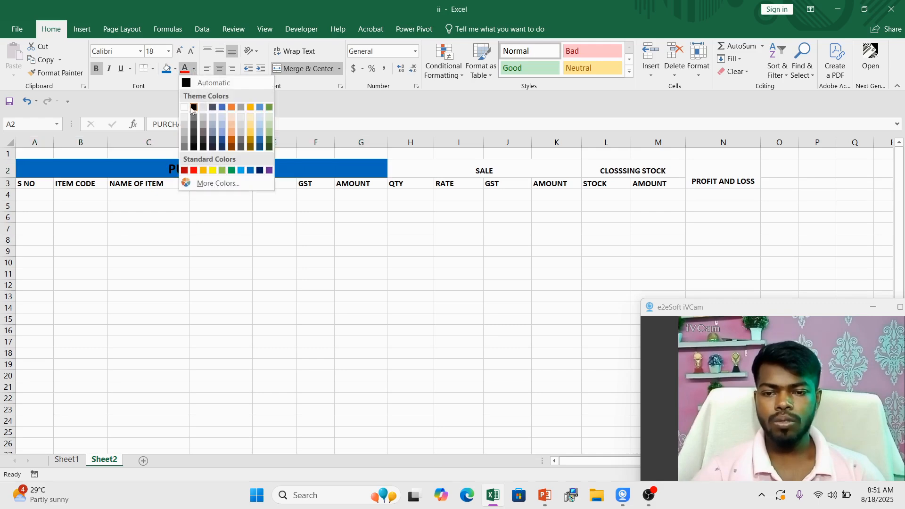
{"action": "left_click", "coordinate": [185, 107]}
- Format the SALE heading at font size 18 with a standard orange fill
{"action": "left_click", "coordinate": [439, 170]}
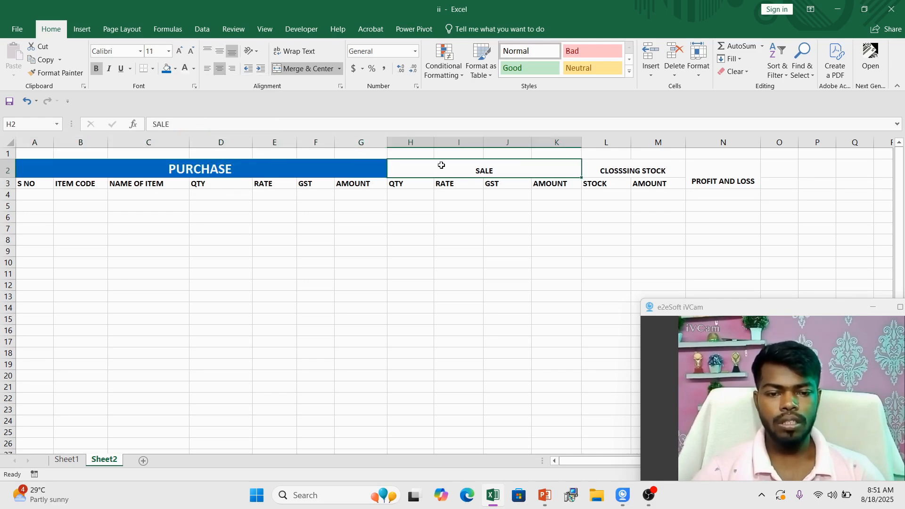
{"action": "left_click", "coordinate": [179, 51]}
{"action": "left_click", "coordinate": [179, 51]}
{"action": "left_click", "coordinate": [179, 51]}
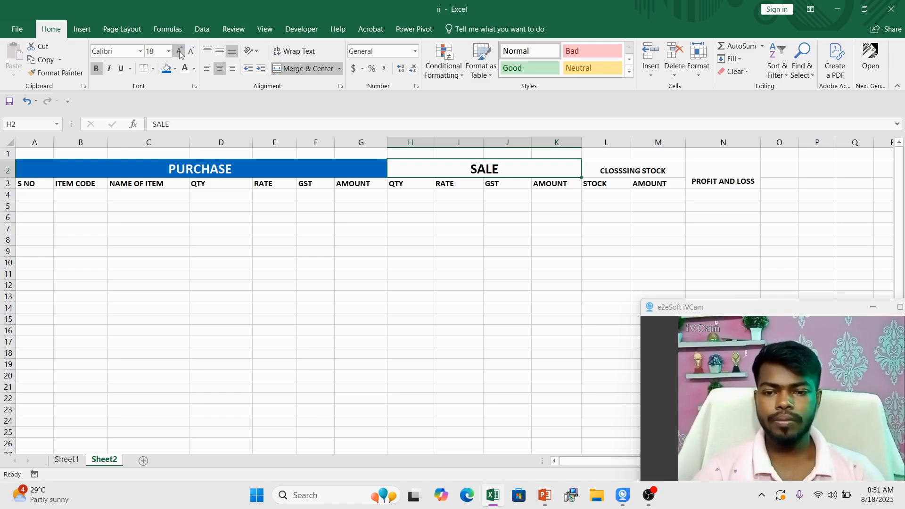
{"action": "left_click", "coordinate": [176, 69]}
{"action": "left_click", "coordinate": [185, 157]}
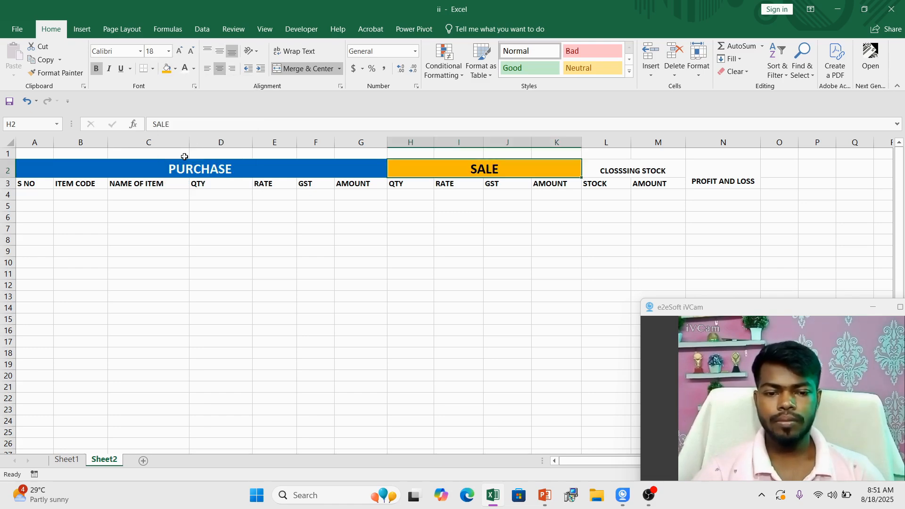
- Enlarge the CLOSSSING STOCK heading to font size 16 and widen columns L and M around it
{"action": "left_click_drag", "start_coordinate": [608, 170], "coordinate": [660, 169]}
{"action": "left_click", "coordinate": [304, 68]}
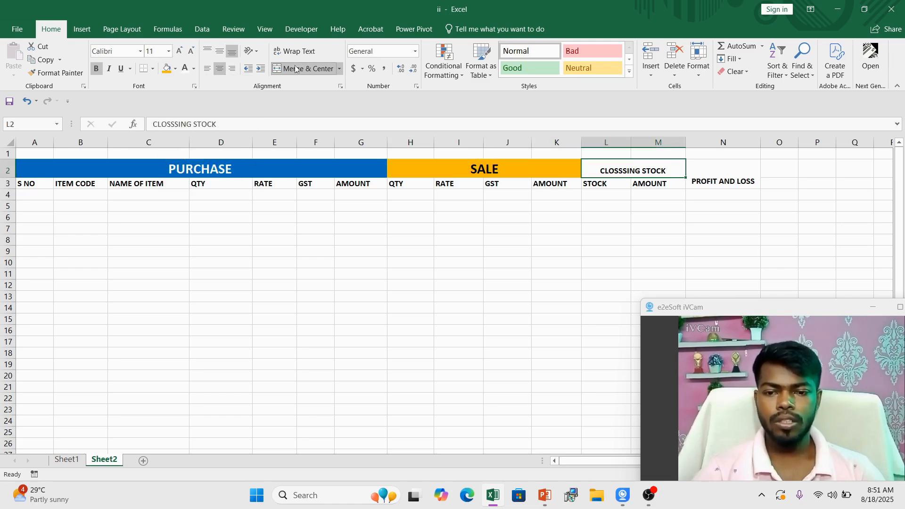
{"action": "left_click", "coordinate": [179, 51]}
{"action": "left_click", "coordinate": [179, 51]}
{"action": "left_click", "coordinate": [179, 51]}
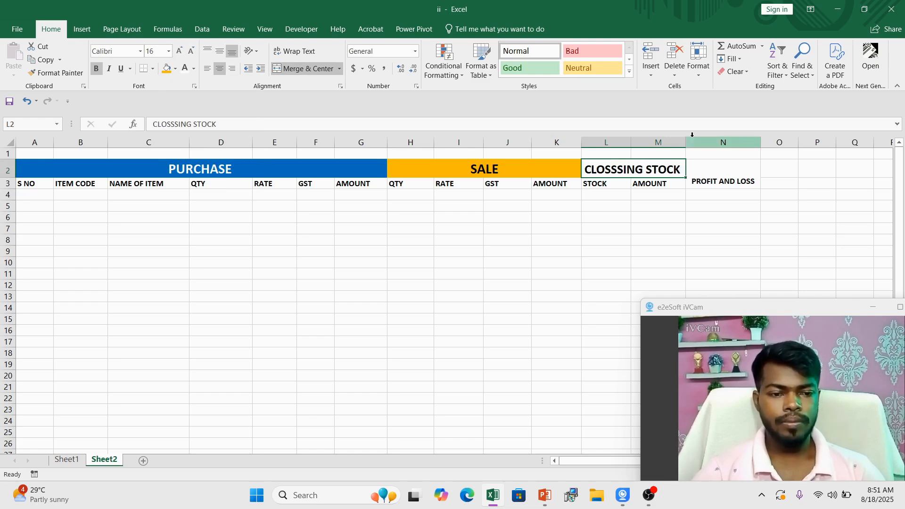
{"action": "left_click_drag", "start_coordinate": [690, 141], "coordinate": [702, 142]}
{"action": "left_click_drag", "start_coordinate": [630, 142], "coordinate": [642, 142]}
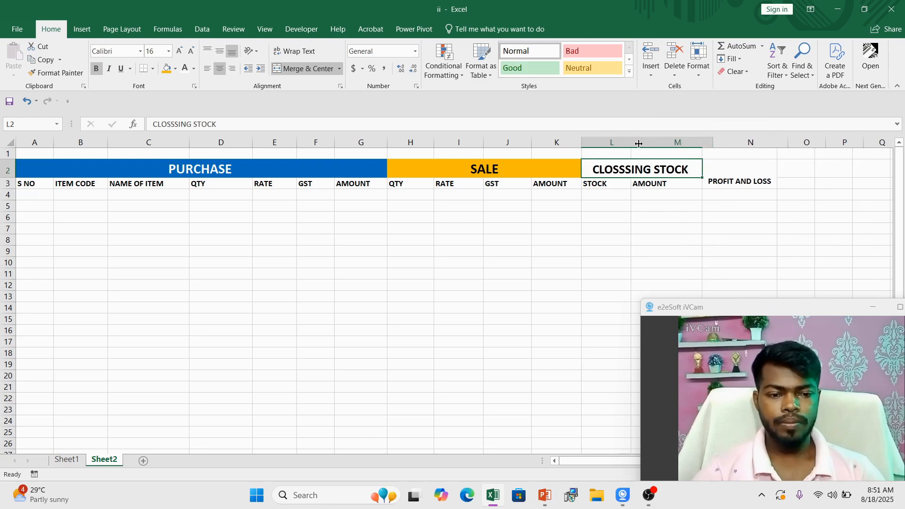
- Give the CLOSSSING STOCK heading a black fill and white text
{"action": "left_click", "coordinate": [176, 69]}
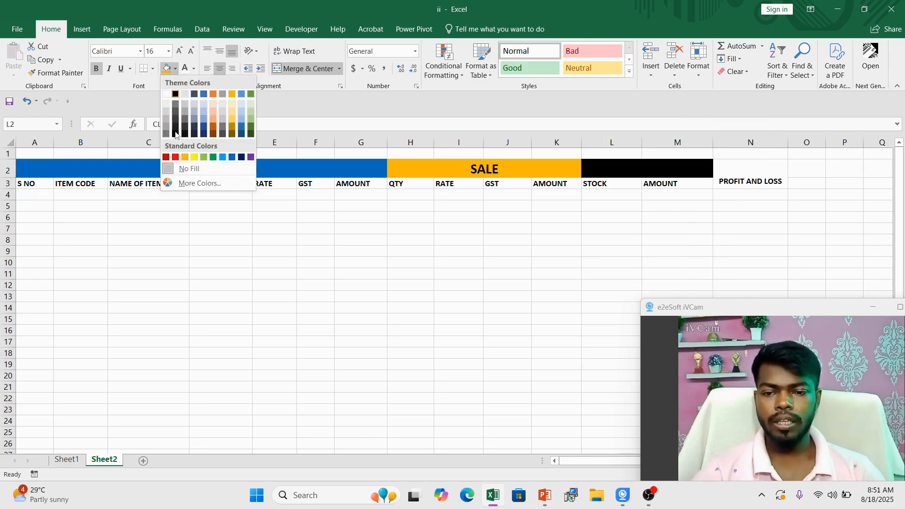
{"action": "left_click", "coordinate": [175, 93]}
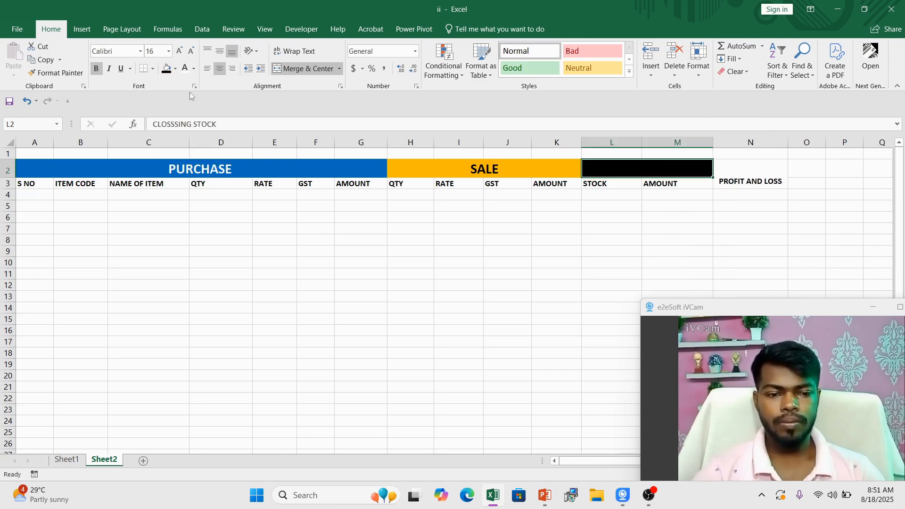
{"action": "left_click", "coordinate": [185, 69]}
- Enlarge the PROFIT AND LOSS heading to font size 16 and widen column N slightly
{"action": "left_click", "coordinate": [762, 192]}
{"action": "left_click", "coordinate": [756, 183]}
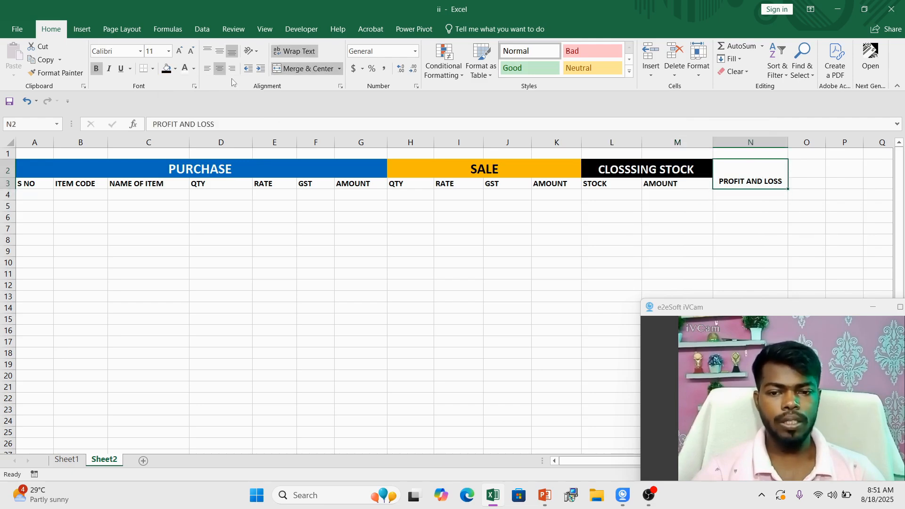
{"action": "left_click", "coordinate": [179, 51]}
{"action": "left_click", "coordinate": [179, 51]}
{"action": "left_click", "coordinate": [179, 52]}
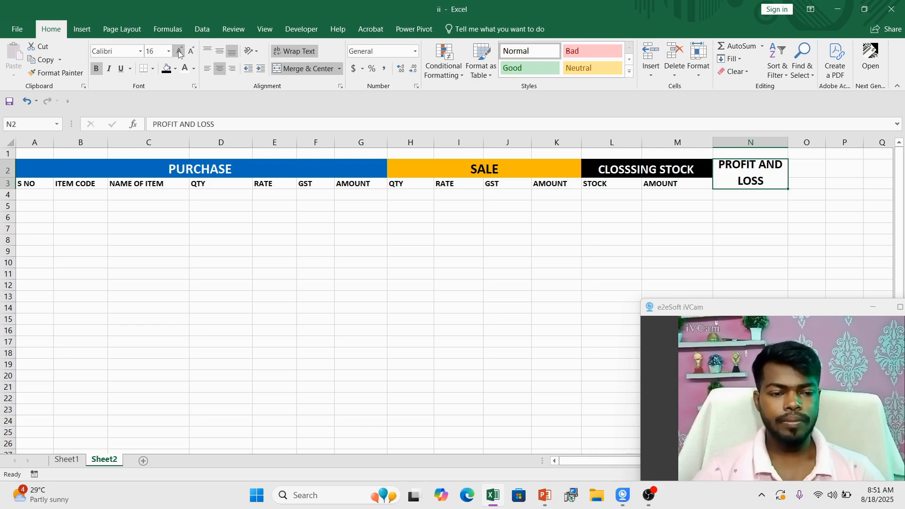
{"action": "left_click_drag", "start_coordinate": [783, 144], "coordinate": [792, 144]}
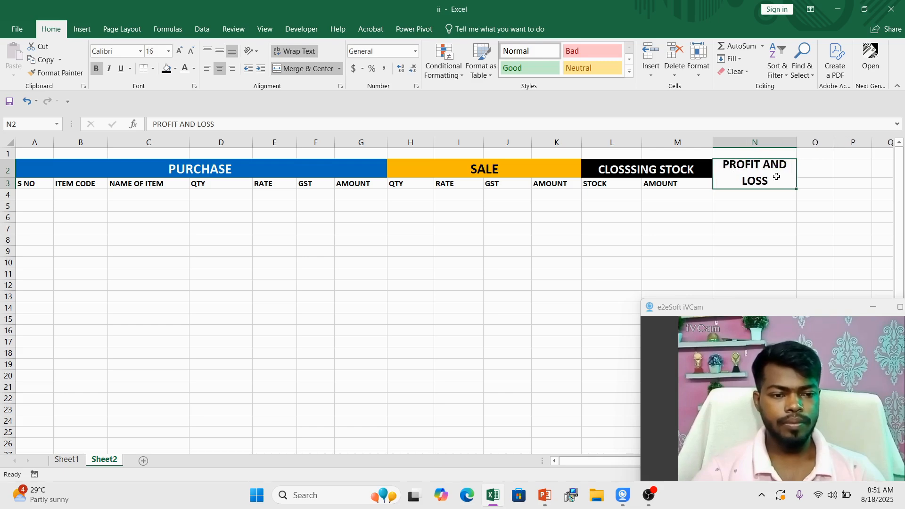
- Give the PROFIT AND LOSS heading a purple fill with white text and widen column N a little more
{"action": "left_click", "coordinate": [175, 69]}
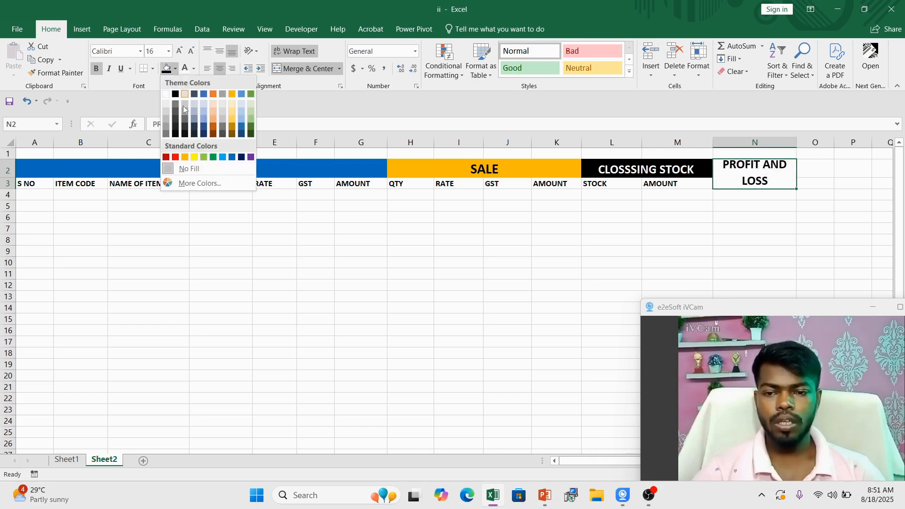
{"action": "left_click", "coordinate": [250, 157]}
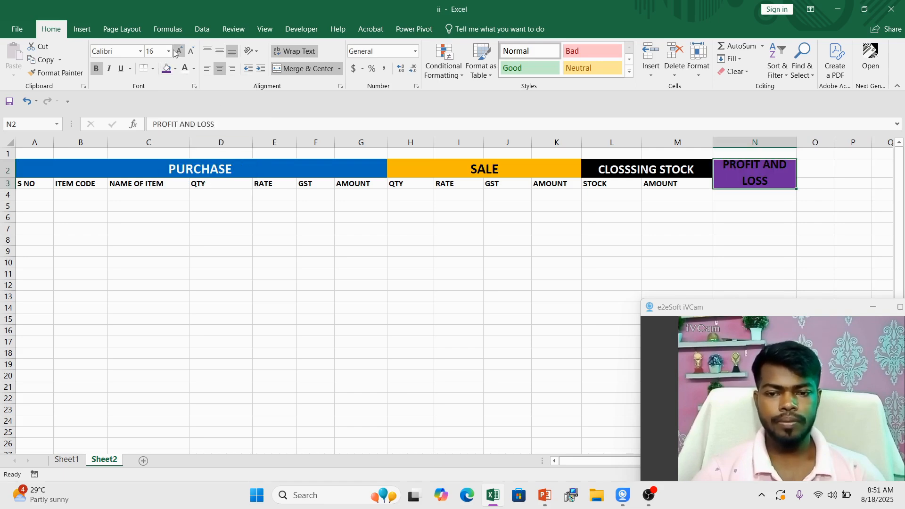
{"action": "left_click_drag", "start_coordinate": [795, 141], "coordinate": [804, 141]}
{"action": "left_click", "coordinate": [677, 240]}
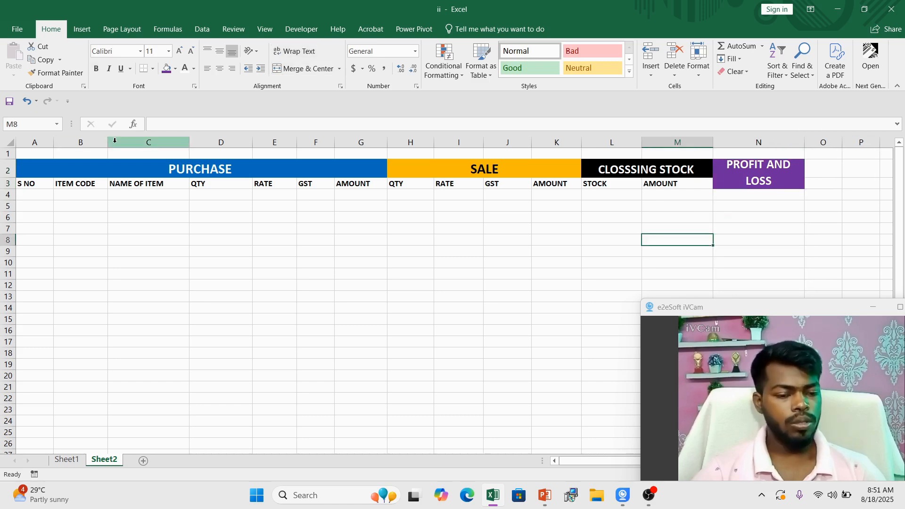
- Merge and center cells A1 to N1 above the section headings
{"action": "left_click_drag", "start_coordinate": [33, 153], "coordinate": [734, 140]}
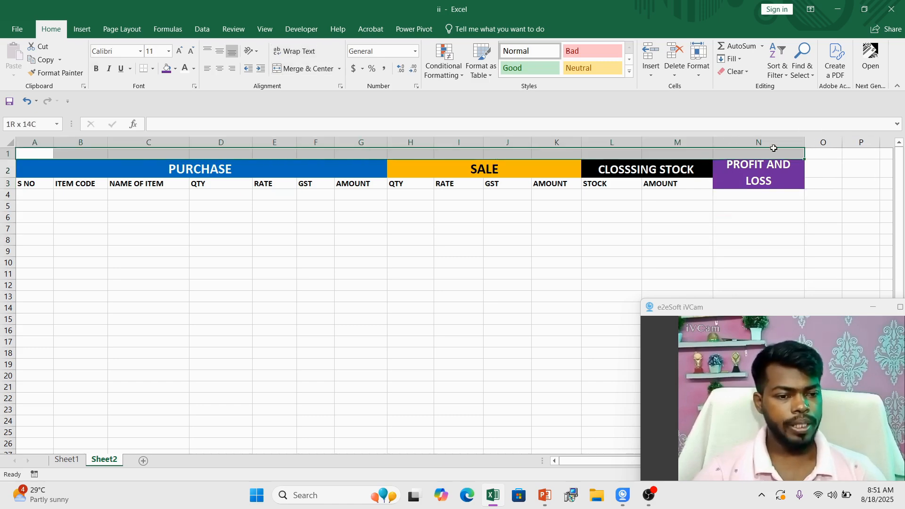
{"action": "left_click", "coordinate": [300, 70]}
{"action": "left_click", "coordinate": [357, 213]}
- Enter the title STOCK MAMAGEMENT WITHJ PROFIT &LOSS in the merged cell of row 1
{"action": "left_click", "coordinate": [351, 157]}
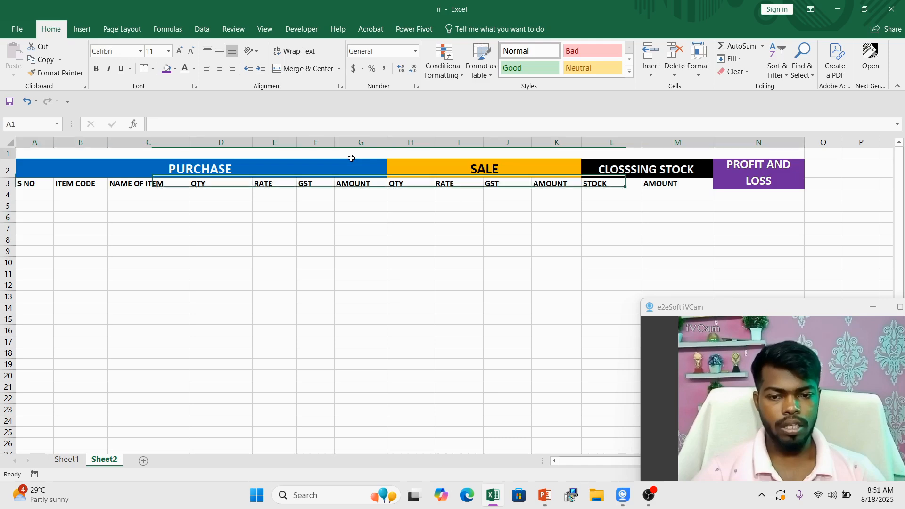
{"action": "type", "text": "STP"}
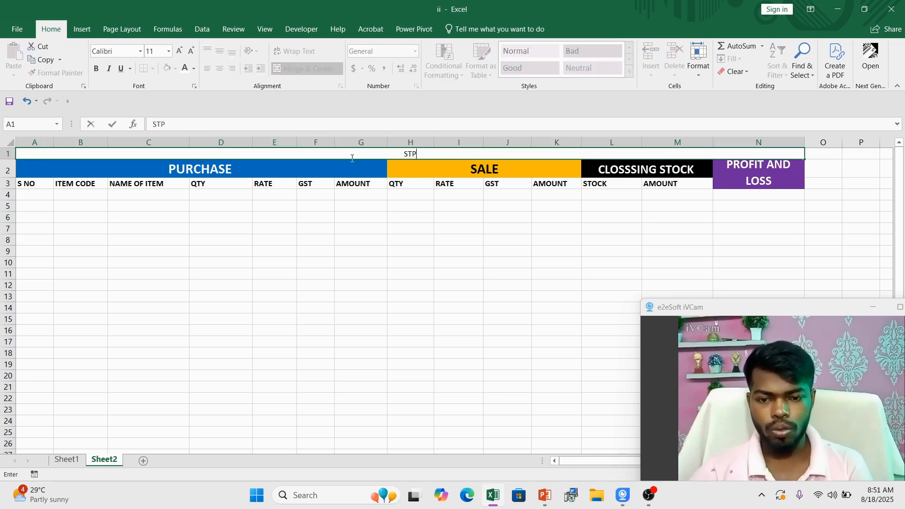
{"action": "key", "text": "BackSpace"}
{"action": "key", "text": "BackSpace"}
{"action": "key", "text": "BackSpace"}
{"action": "type", "text": "ST"}
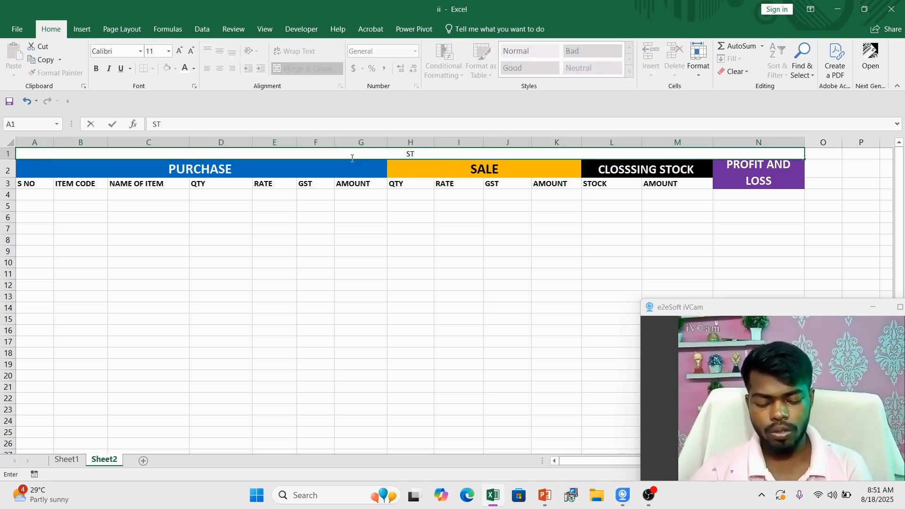
{"action": "type", "text": "O"}
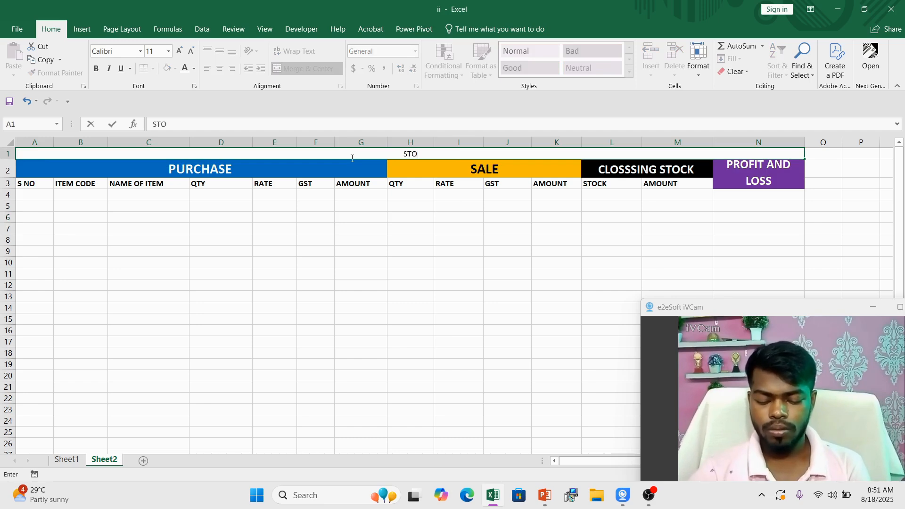
{"action": "type", "text": "ST"}
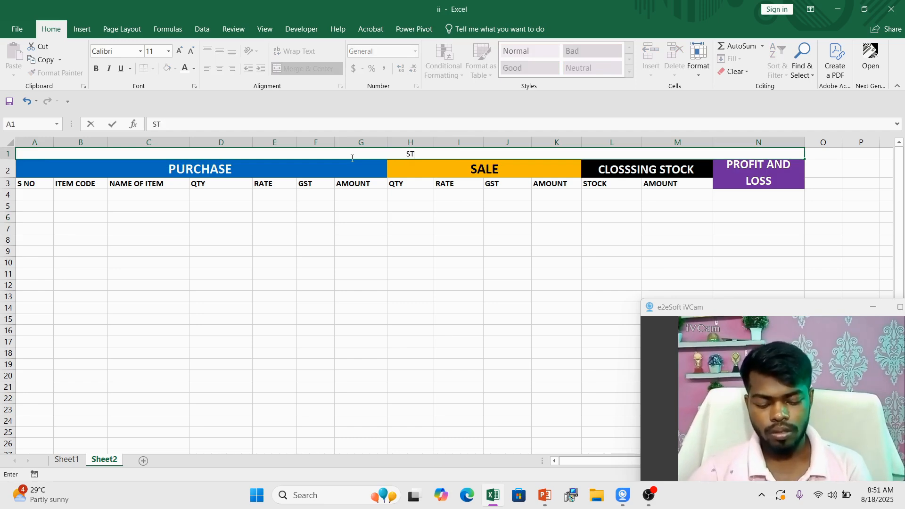
{"action": "type", "text": "OCK MAMAGEMENT "}
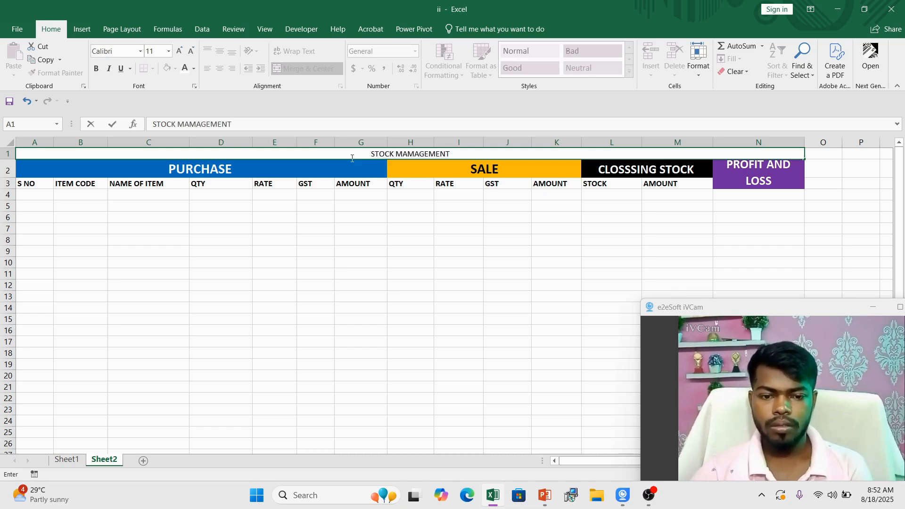
{"action": "type", "text": "WITHJ "}
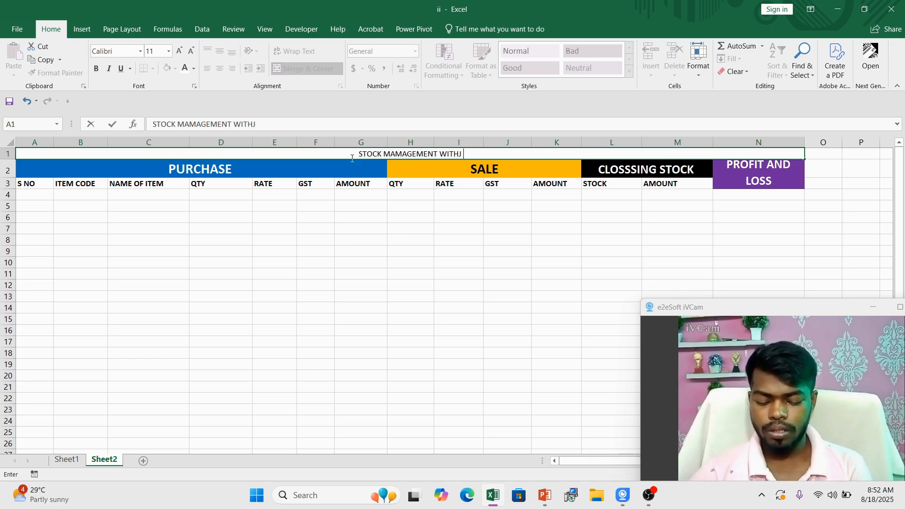
{"action": "type", "text": "PROF"}
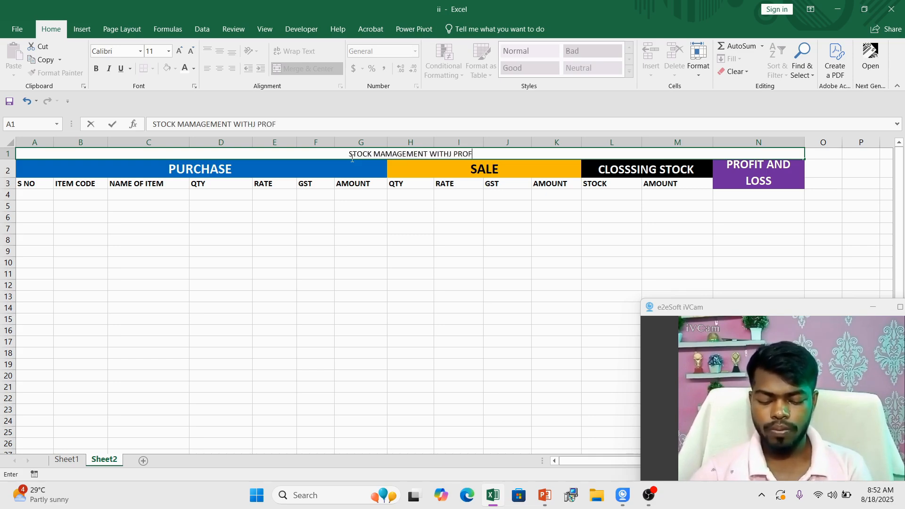
{"action": "type", "text": "IT "}
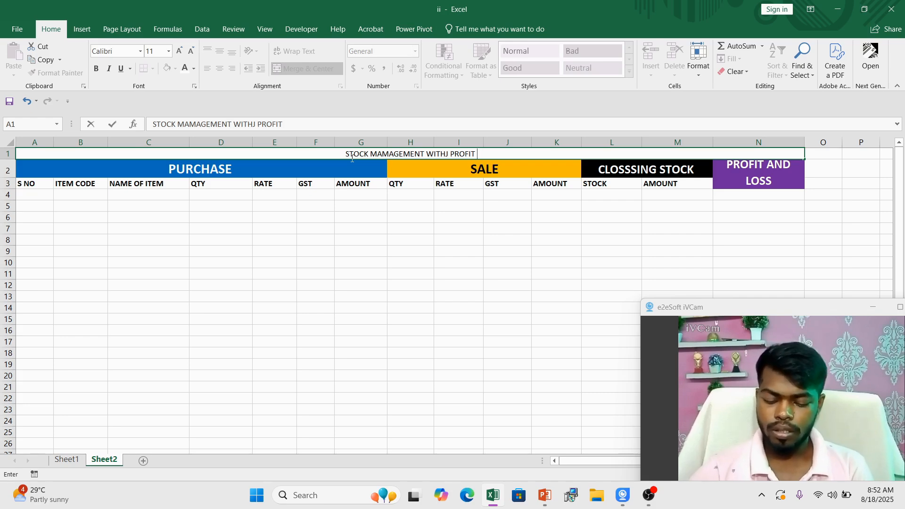
{"action": "type", "text": "&LOSS"}
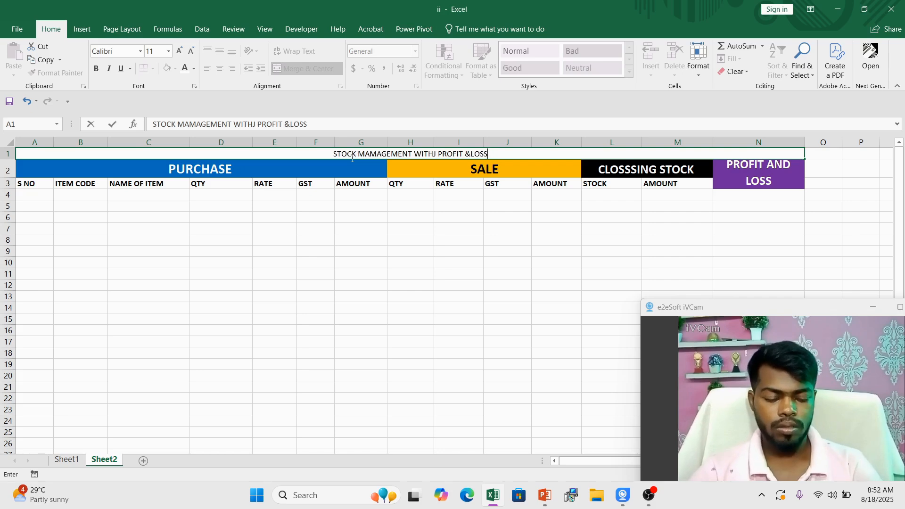
{"action": "left_click", "coordinate": [355, 207]}
- Enlarge the sheet title in row 1 to font size 20
{"action": "left_click", "coordinate": [398, 155]}
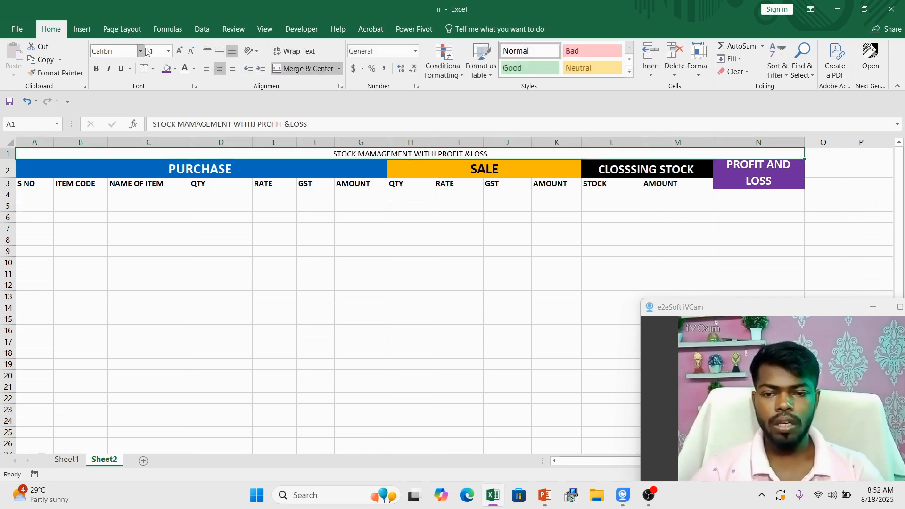
{"action": "left_click", "coordinate": [179, 50]}
{"action": "left_click", "coordinate": [179, 50]}
{"action": "left_click", "coordinate": [179, 51]}
{"action": "left_click", "coordinate": [180, 50]}
{"action": "left_click", "coordinate": [179, 50]}
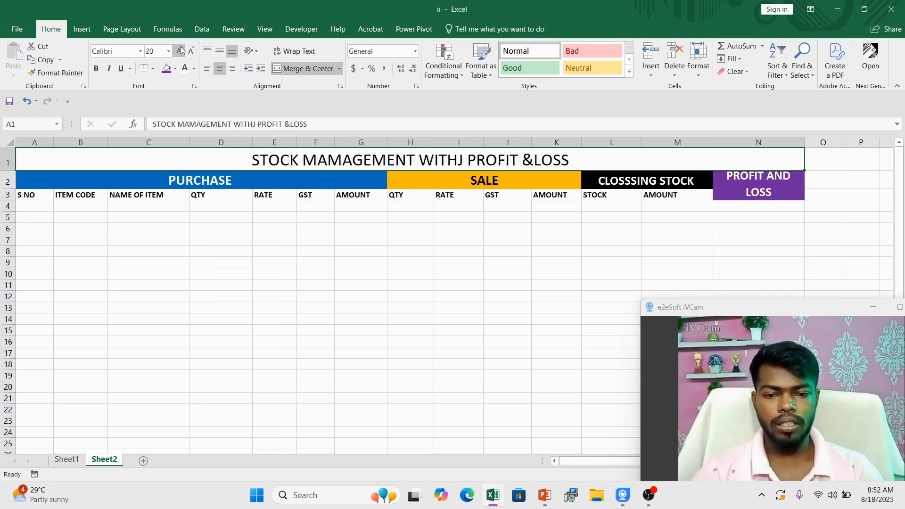
- Enlarge the sheet title in row 1 to font size 26 and correct WITHJ to WITH in its text
{"action": "left_click", "coordinate": [180, 51]}
{"action": "left_click", "coordinate": [180, 51]}
{"action": "left_click", "coordinate": [179, 50]}
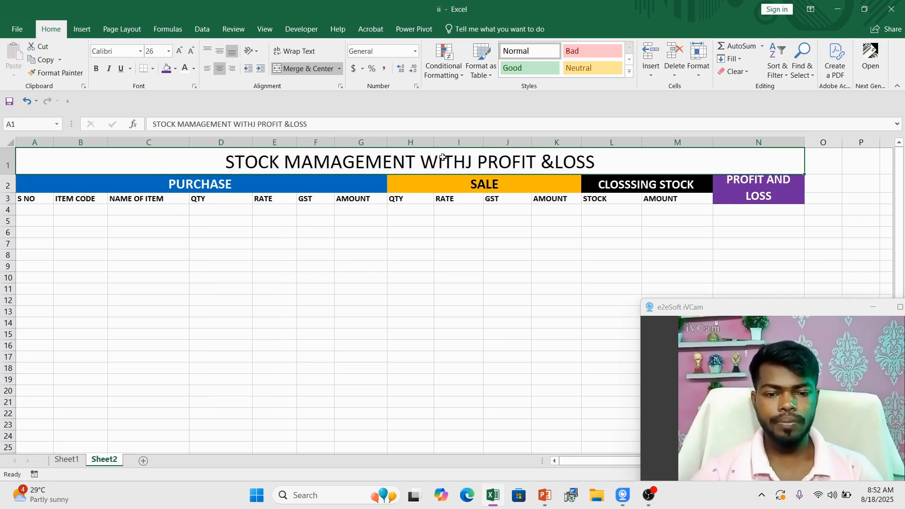
{"action": "double_click", "coordinate": [470, 159]}
{"action": "key", "text": "BackSpace"}
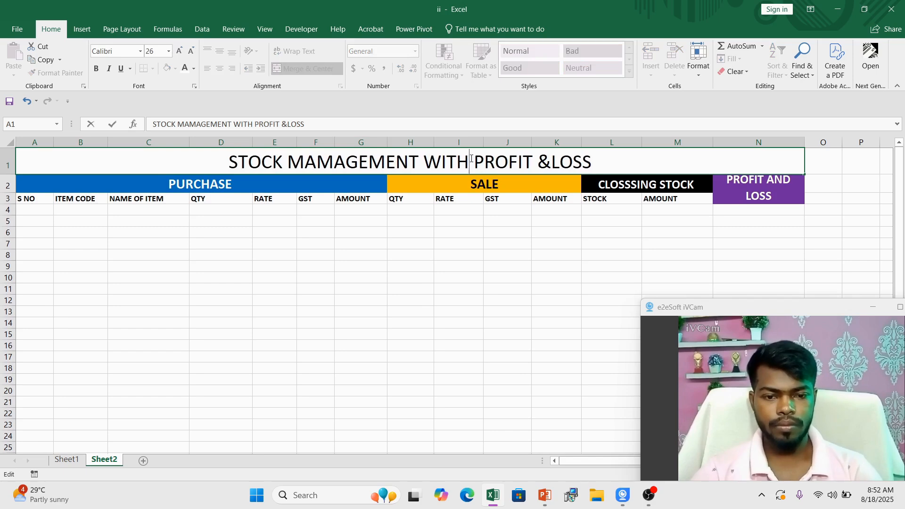
{"action": "left_click", "coordinate": [456, 261]}
- Give the sheet title in row 1 a dark green fill, white text and the Arial Black font
{"action": "left_click", "coordinate": [415, 154]}
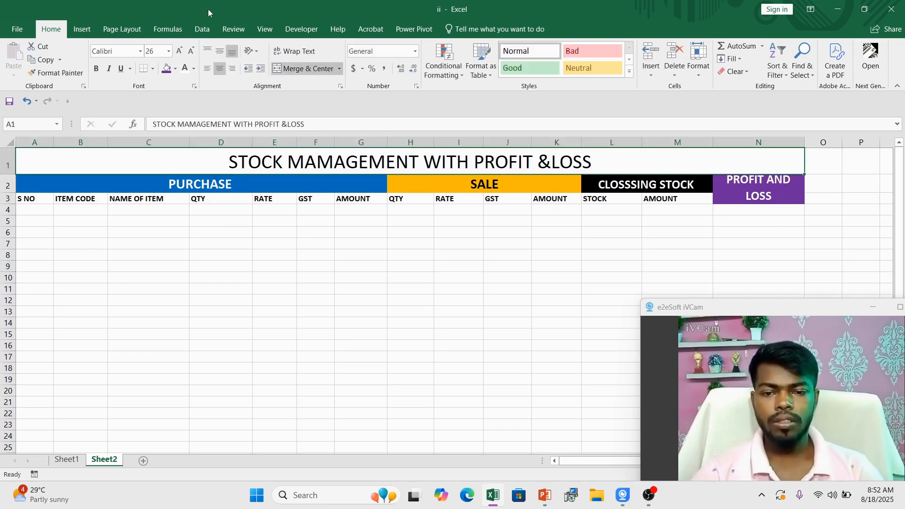
{"action": "left_click", "coordinate": [174, 69]}
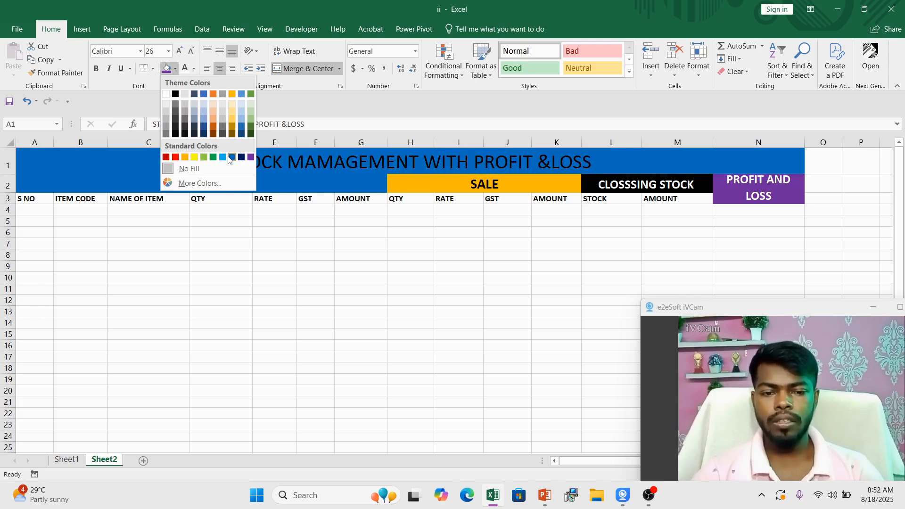
{"action": "left_click", "coordinate": [251, 130]}
{"action": "left_click", "coordinate": [184, 70]}
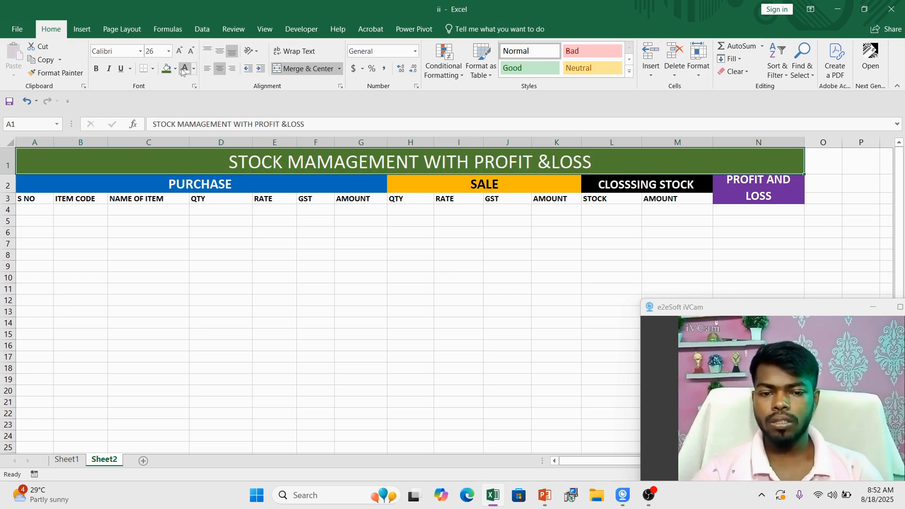
{"action": "left_click", "coordinate": [139, 51]}
{"action": "left_click", "coordinate": [139, 283]}
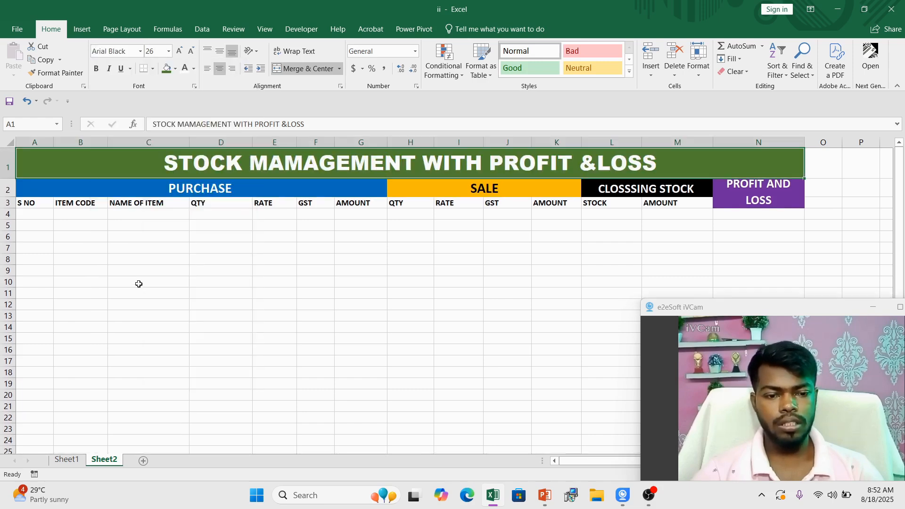
{"action": "left_click", "coordinate": [306, 249]}
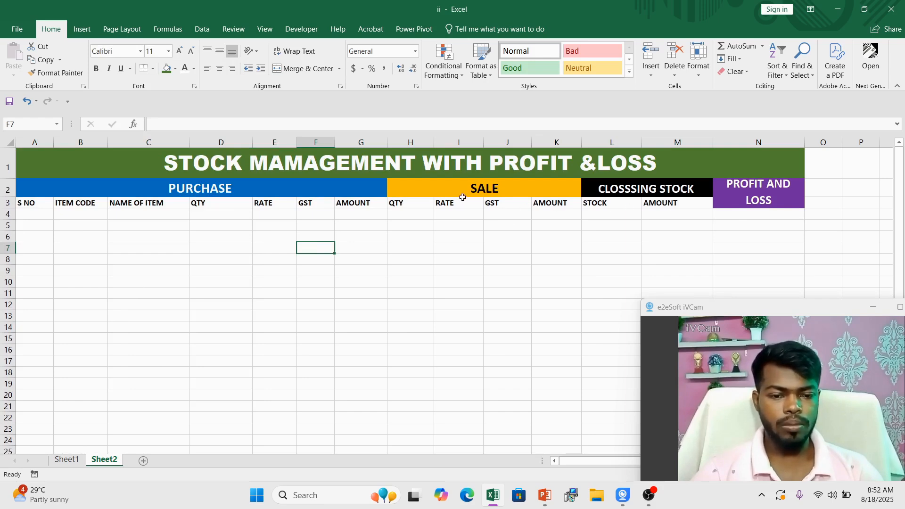
- Center the column headings in A3 to M3 and give them a light blue fill
{"action": "left_click_drag", "start_coordinate": [34, 202], "coordinate": [686, 205]}
{"action": "left_click", "coordinate": [219, 68]}
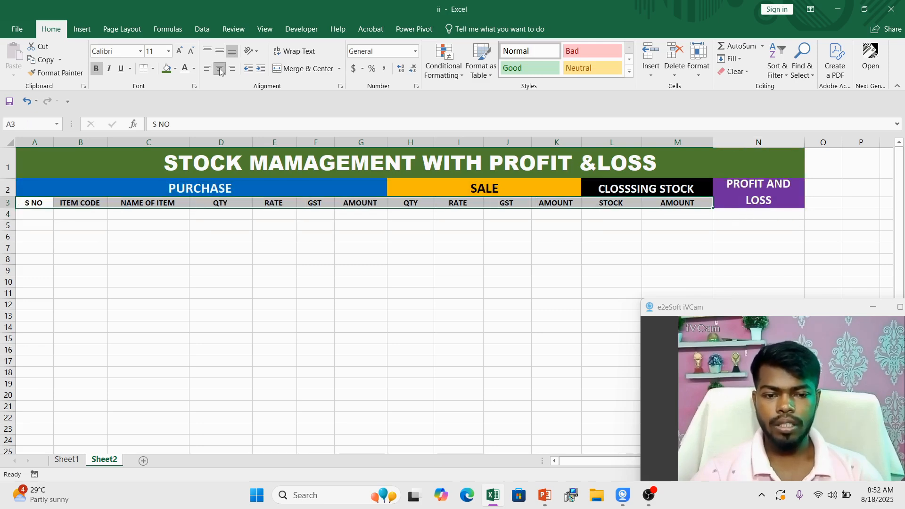
{"action": "left_click", "coordinate": [175, 69]}
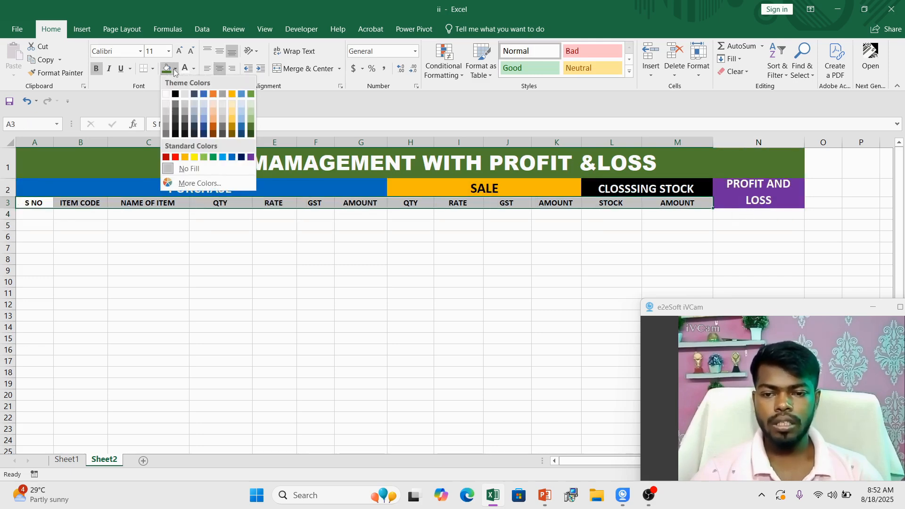
{"action": "left_click", "coordinate": [239, 105]}
{"action": "left_click", "coordinate": [456, 294]}
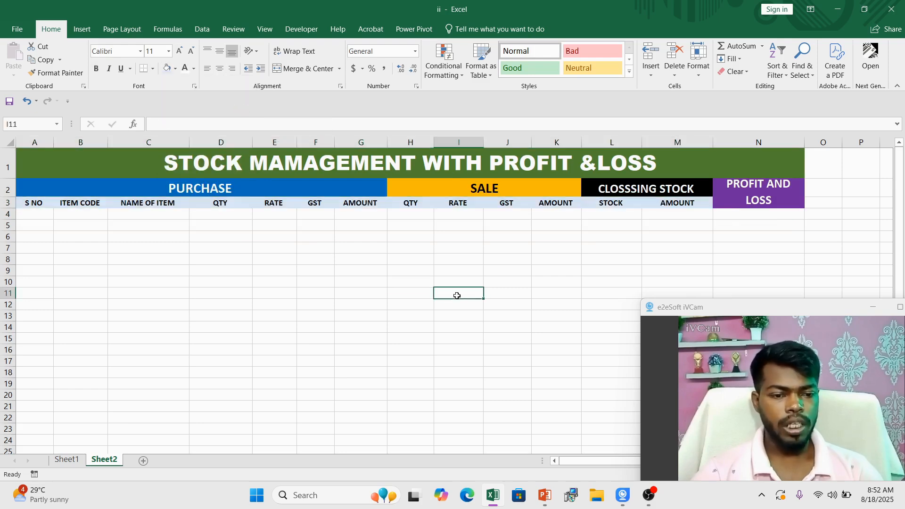
- Fill the S NO column with the series 1 to 10 in A4 to A13 and center the numbers
{"action": "left_click", "coordinate": [32, 214]}
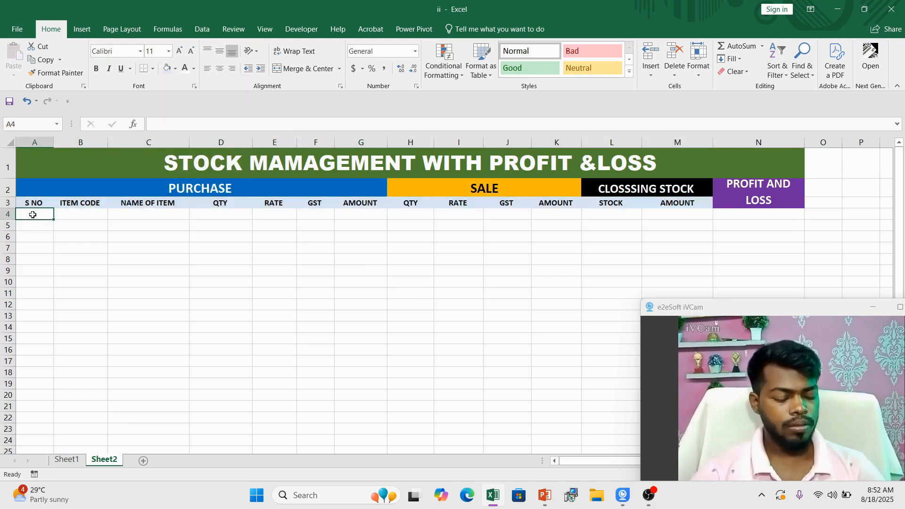
{"action": "type", "text": "1"}
{"action": "key", "text": "Return"}
{"action": "type", "text": "2"}
{"action": "key", "text": "Return"}
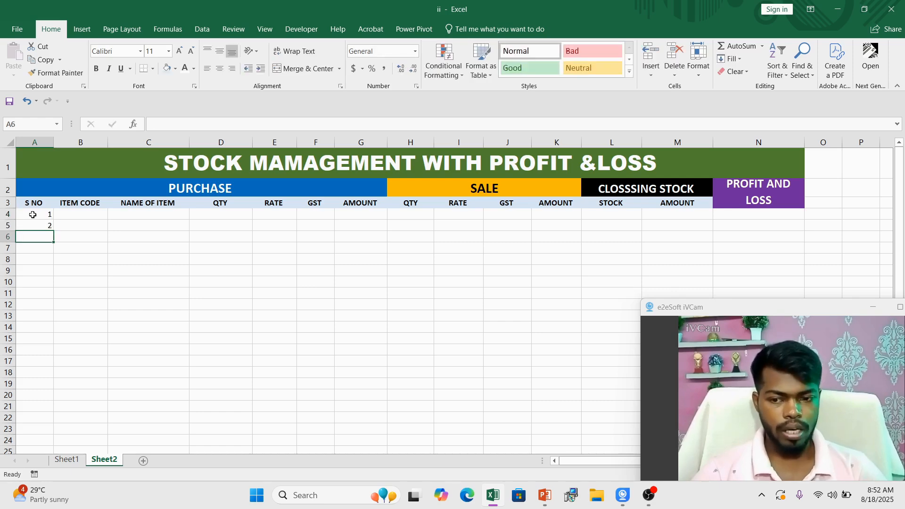
{"action": "left_click_drag", "start_coordinate": [32, 215], "coordinate": [51, 320]}
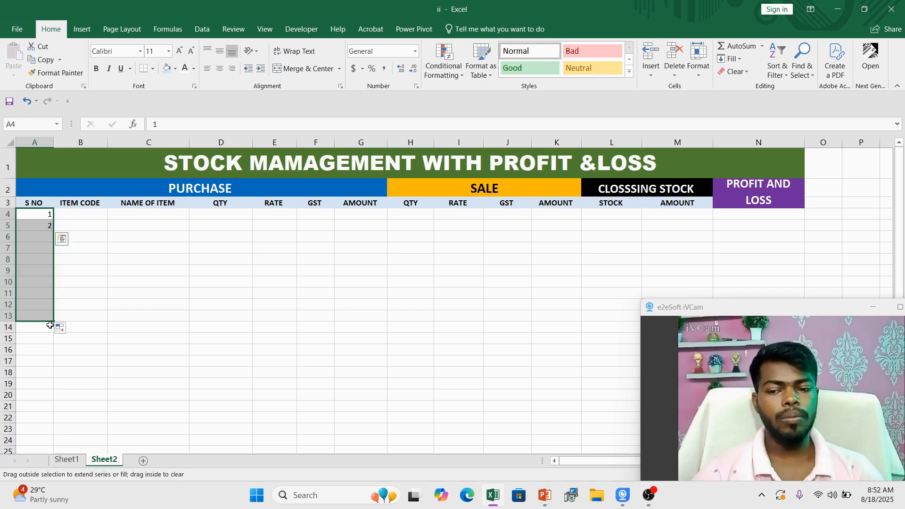
{"action": "left_click", "coordinate": [220, 69]}
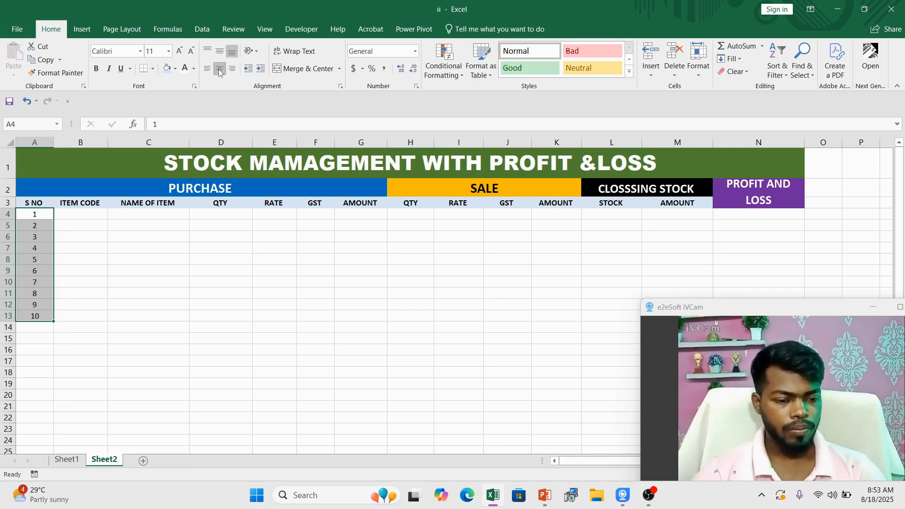
{"action": "left_click", "coordinate": [117, 252]}
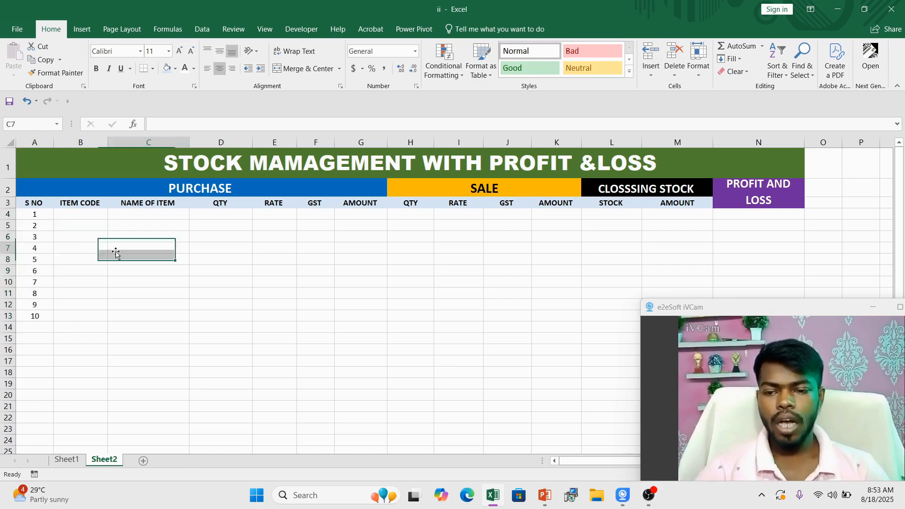
{"action": "left_click", "coordinate": [73, 211]}
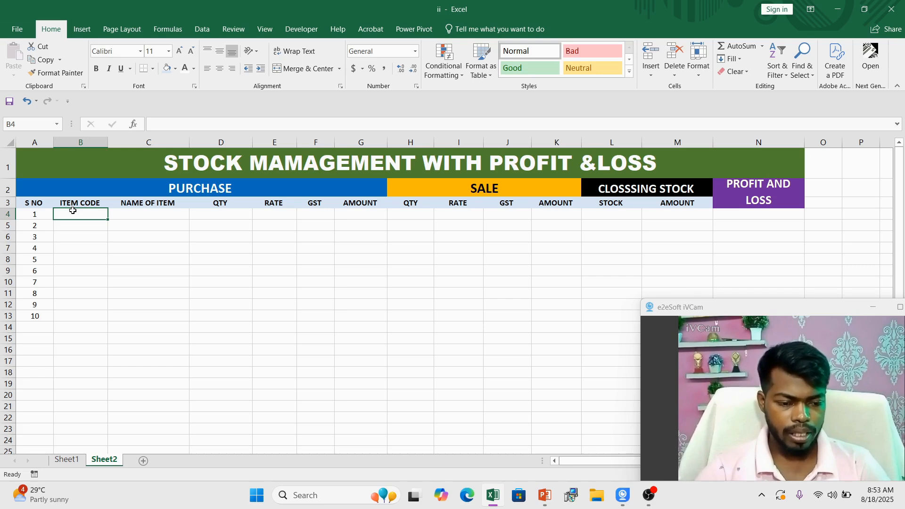
{"action": "mouse_move", "coordinate": [722, 310]}
{"action": "left_mouse_down"}
{"action": "mouse_move", "coordinate": [724, 296]}
{"action": "mouse_move", "coordinate": [723, 304]}
{"action": "left_mouse_up"}
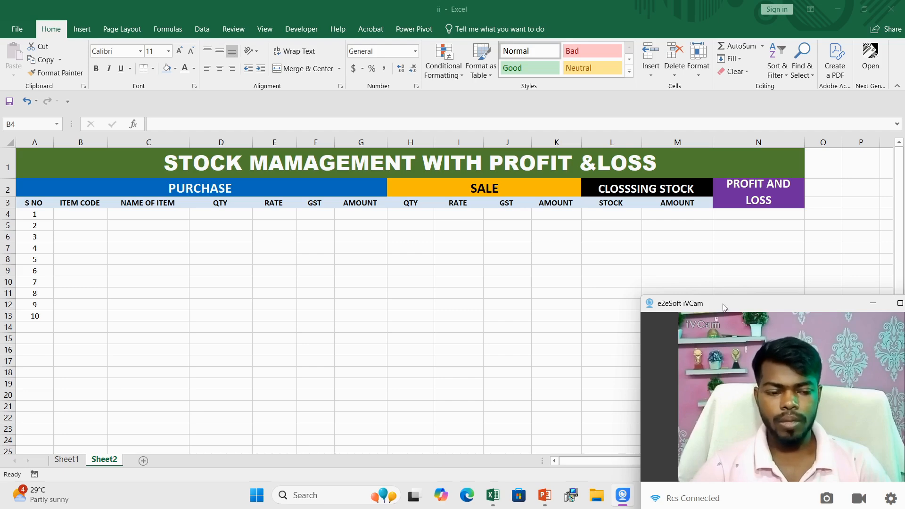
- Enter the item codes 47954, 45874, 54197, 51149 and 2145 in cells B4 to B8
{"action": "left_click", "coordinate": [85, 214]}
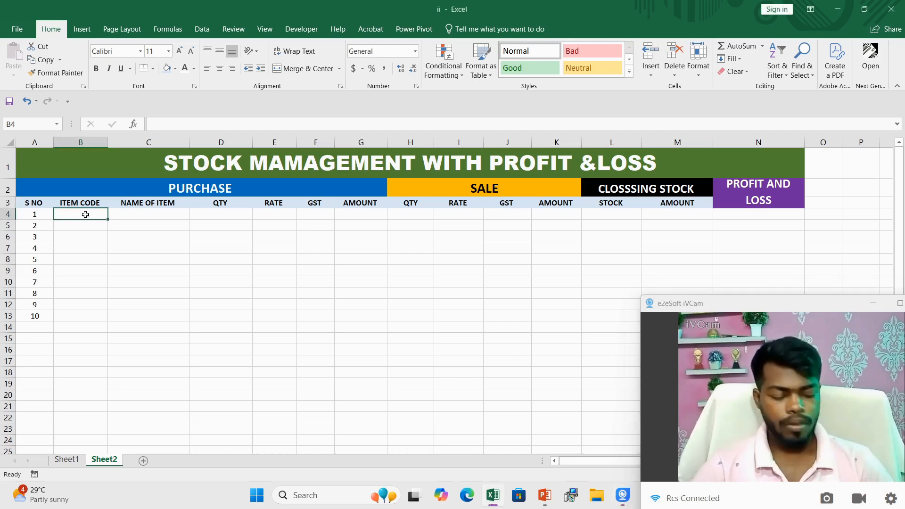
{"action": "type", "text": "4795"}
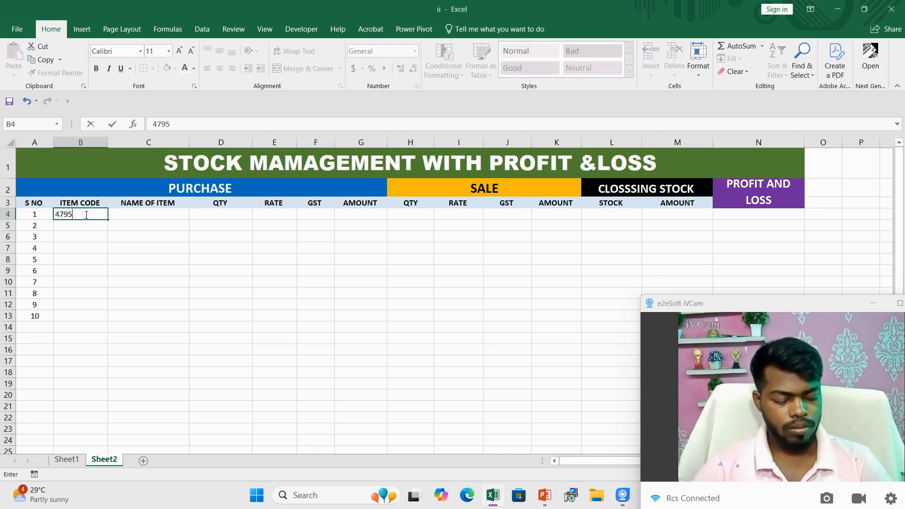
{"action": "type", "text": "4"}
{"action": "key", "text": "Return"}
{"action": "type", "text": "45"}
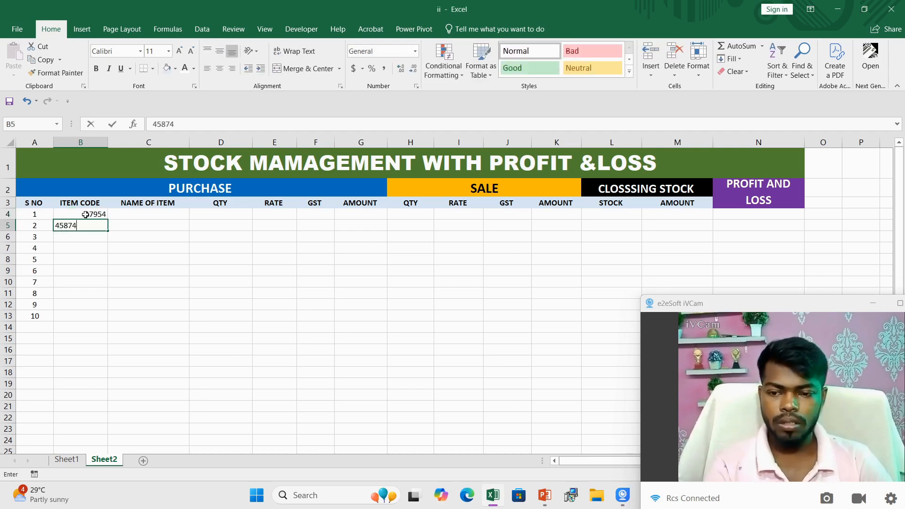
{"action": "type", "text": "874"}
{"action": "key", "text": "Return"}
{"action": "type", "text": "54197"}
{"action": "key", "text": "Return"}
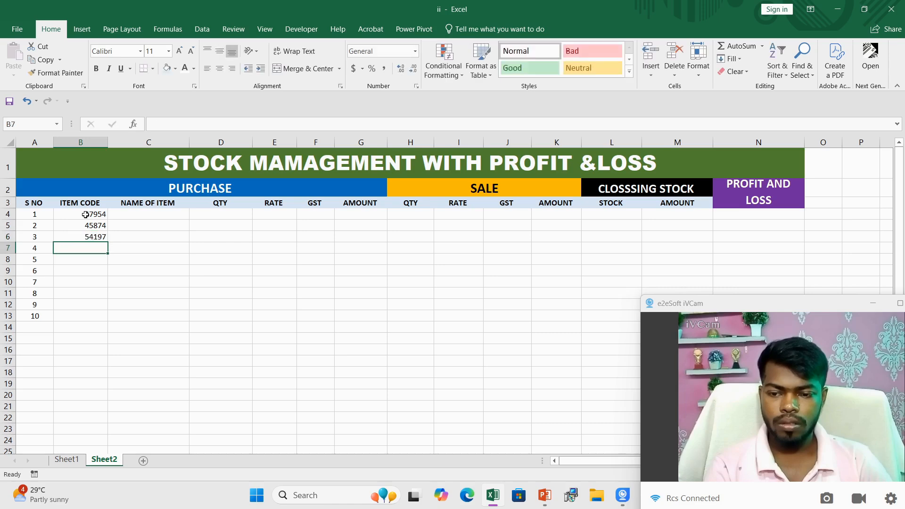
{"action": "type", "text": "51149"}
{"action": "key", "text": "Return"}
{"action": "type", "text": "2145"}
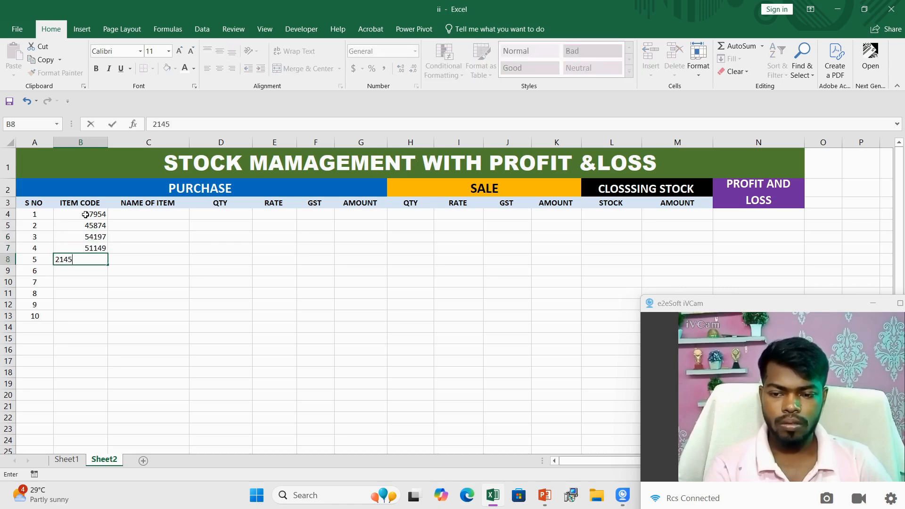
{"action": "key", "text": "Return"}
{"action": "type", "text": "12457"}
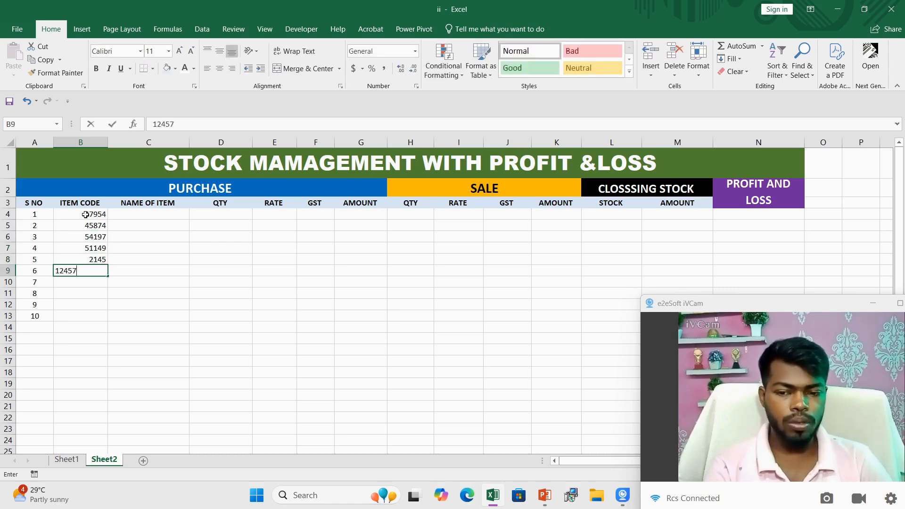
{"action": "type", "text": "2"}
{"action": "key", "text": "Return"}
{"action": "key", "text": "Up"}
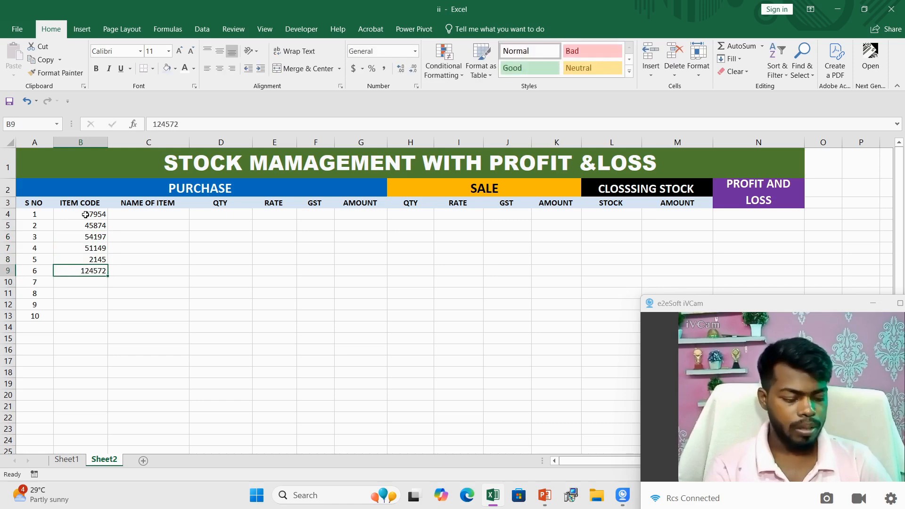
- Enter the item codes 45712, 23256, 21548, 9657 and 2154 in B9 to B13 and center all codes in B4 to B13
{"action": "type", "text": "4"}
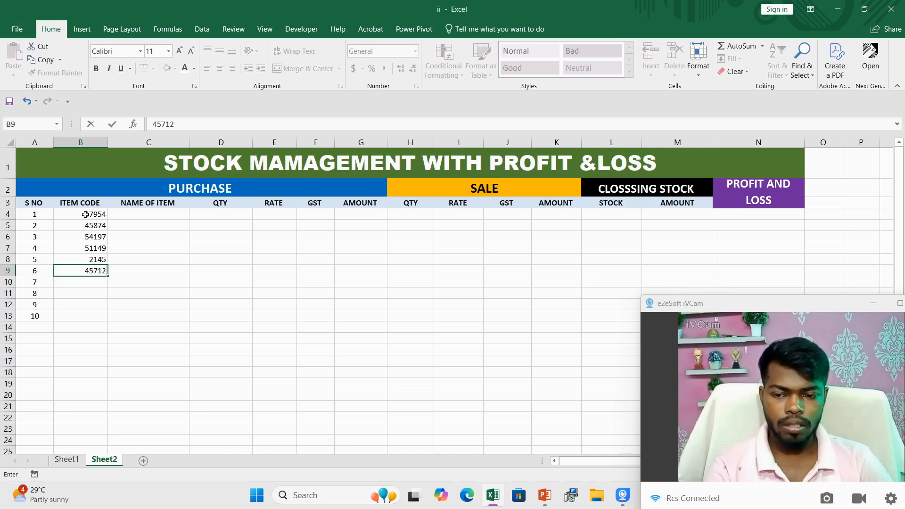
{"action": "key", "text": "Return"}
{"action": "type", "text": "2325"}
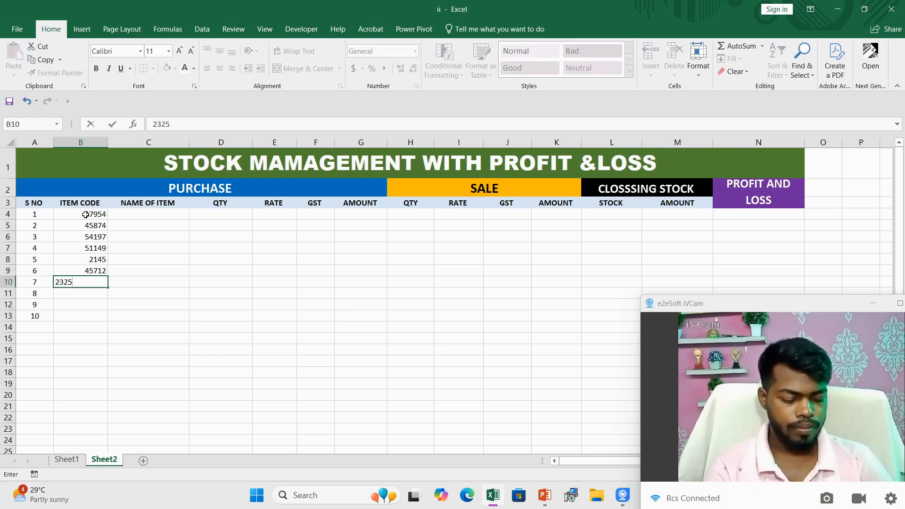
{"action": "type", "text": "6"}
{"action": "key", "text": "Return"}
{"action": "type", "text": "21548"}
{"action": "key", "text": "Return"}
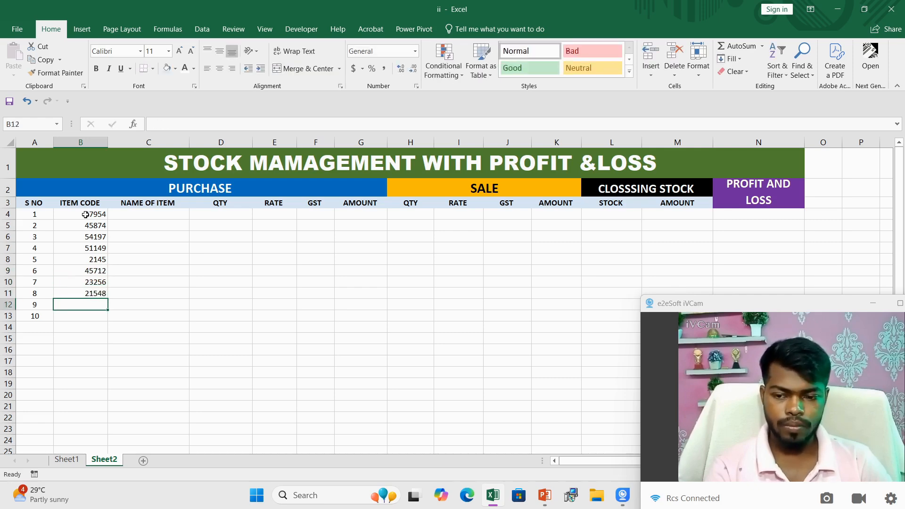
{"action": "type", "text": "9657"}
{"action": "key", "text": "Return"}
{"action": "type", "text": "21"}
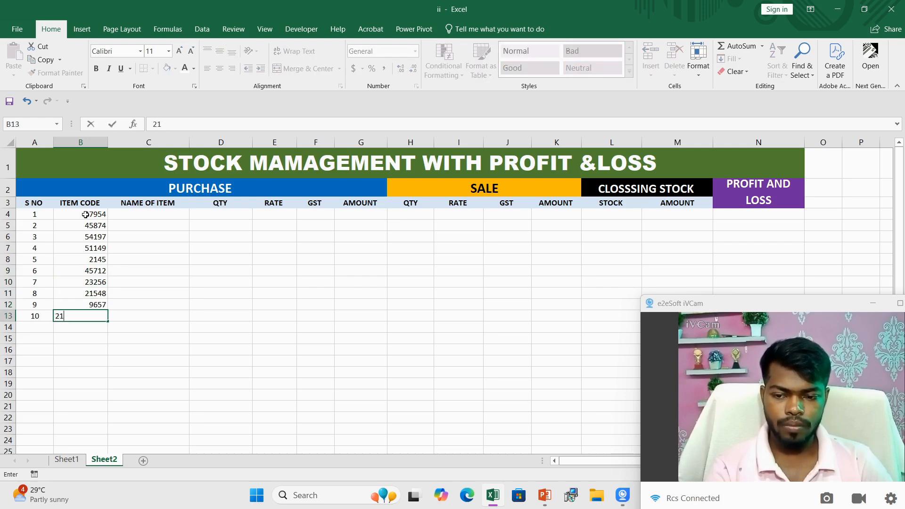
{"action": "type", "text": "54"}
{"action": "key", "text": "Return"}
{"action": "left_click_drag", "start_coordinate": [85, 214], "coordinate": [94, 311]}
{"action": "left_click", "coordinate": [219, 68]}
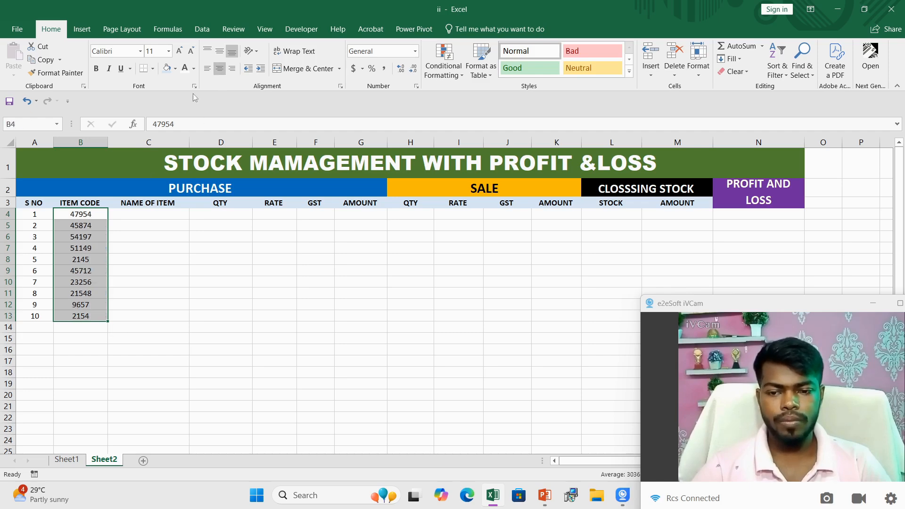
- Copy the item names from A2 to A11 of Sheet1 into the NAME OF ITEM column of Sheet2, starting at C4
{"action": "left_click", "coordinate": [144, 215]}
{"action": "left_click", "coordinate": [65, 457]}
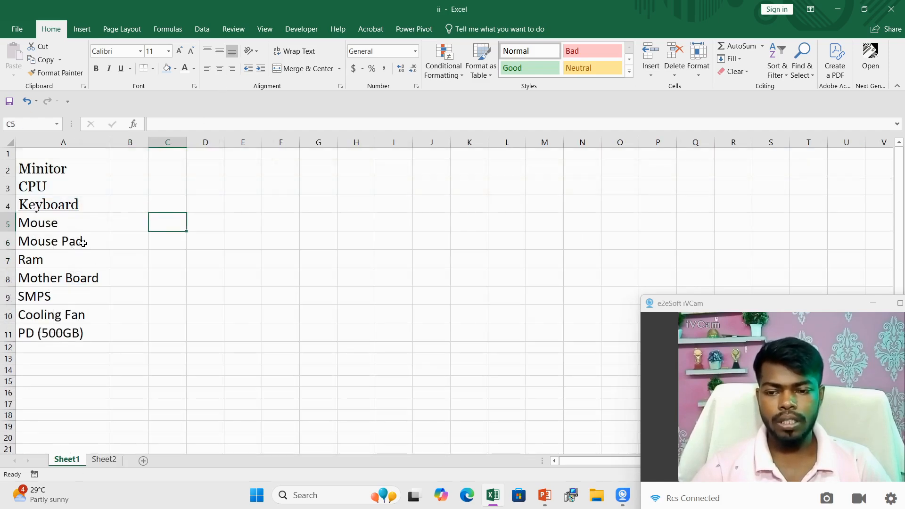
{"action": "left_click_drag", "start_coordinate": [63, 169], "coordinate": [59, 333]}
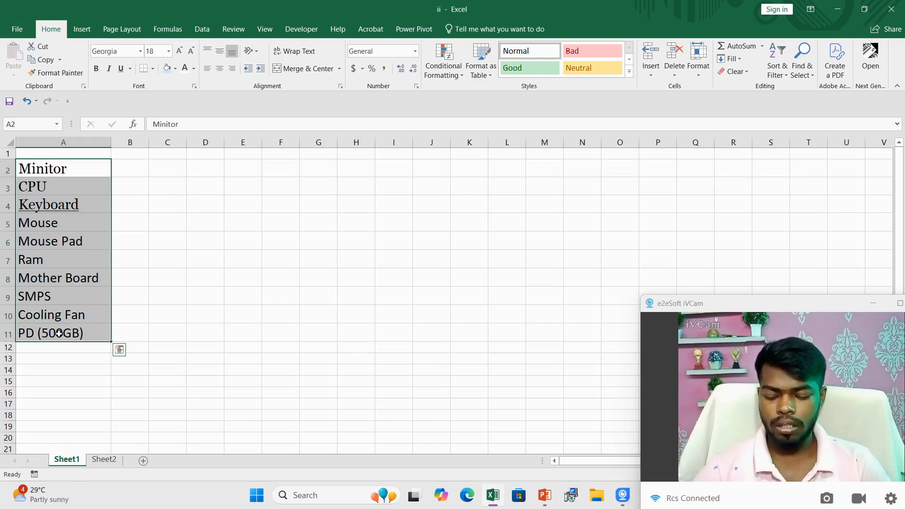
{"action": "key", "text": "ctrl+c"}
{"action": "left_click", "coordinate": [104, 459]}
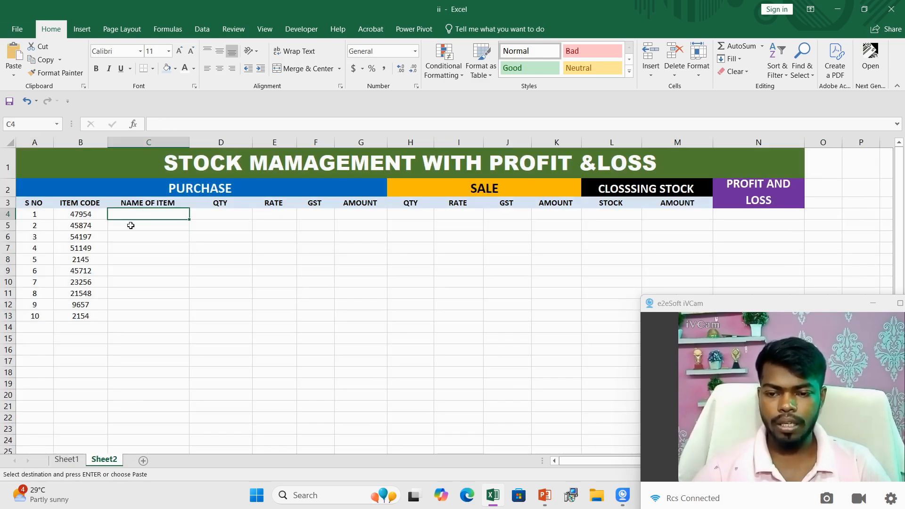
{"action": "key", "text": "ctrl+v"}
{"action": "left_click", "coordinate": [273, 253]}
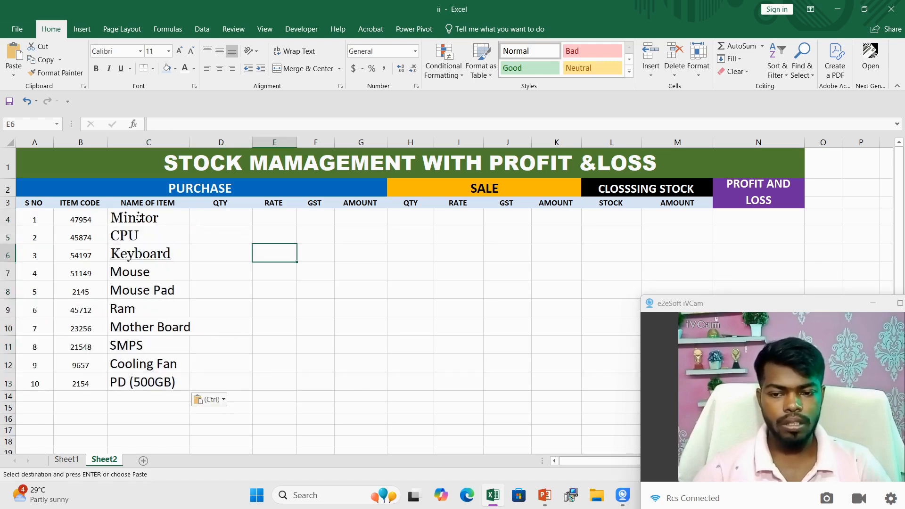
- Center the item names in C4 to C13 and reduce their font size to 16
{"action": "left_click_drag", "start_coordinate": [141, 218], "coordinate": [141, 382]}
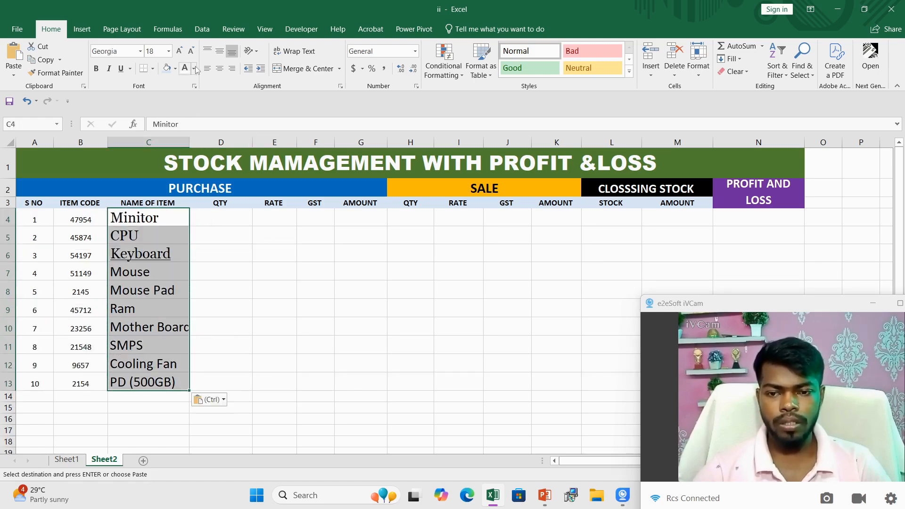
{"action": "left_click", "coordinate": [219, 69]}
{"action": "left_click", "coordinate": [190, 51]}
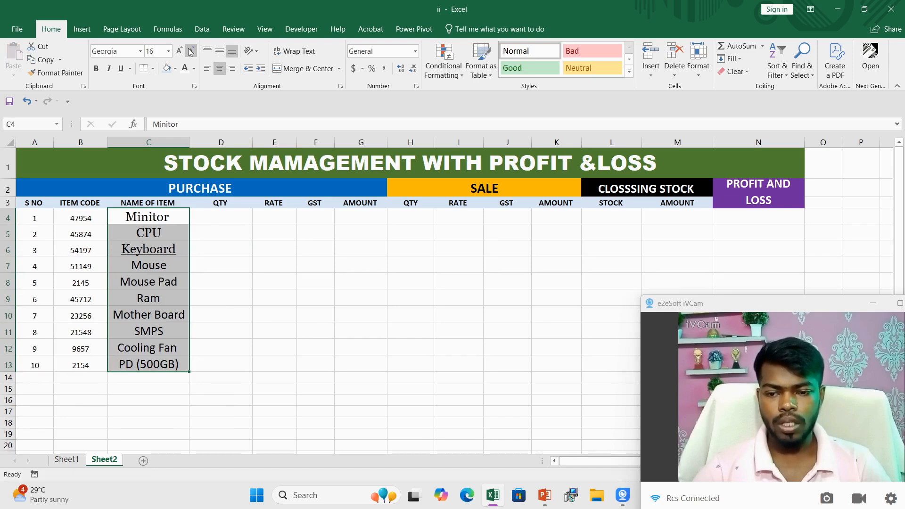
- Enter 10 as the purchase quantity of the first item in D4
{"action": "left_click", "coordinate": [260, 253]}
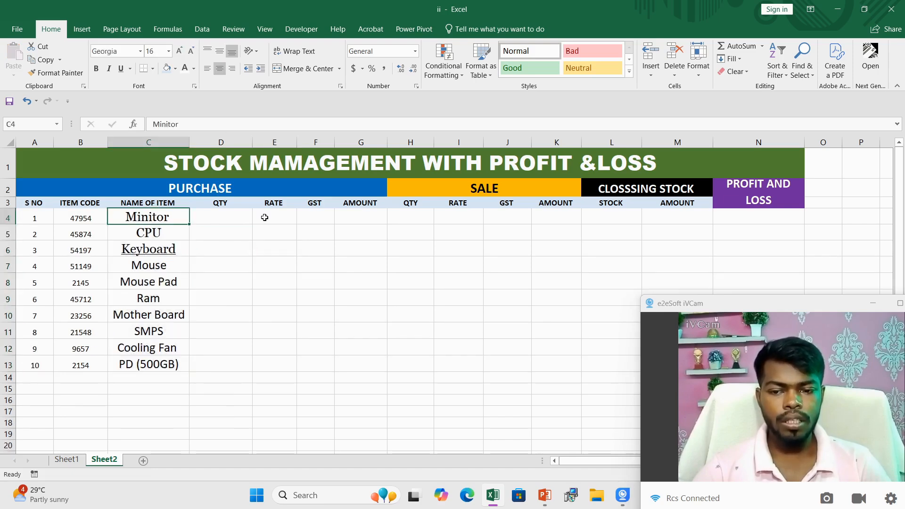
{"action": "left_click", "coordinate": [221, 217]}
{"action": "type", "text": "10"}
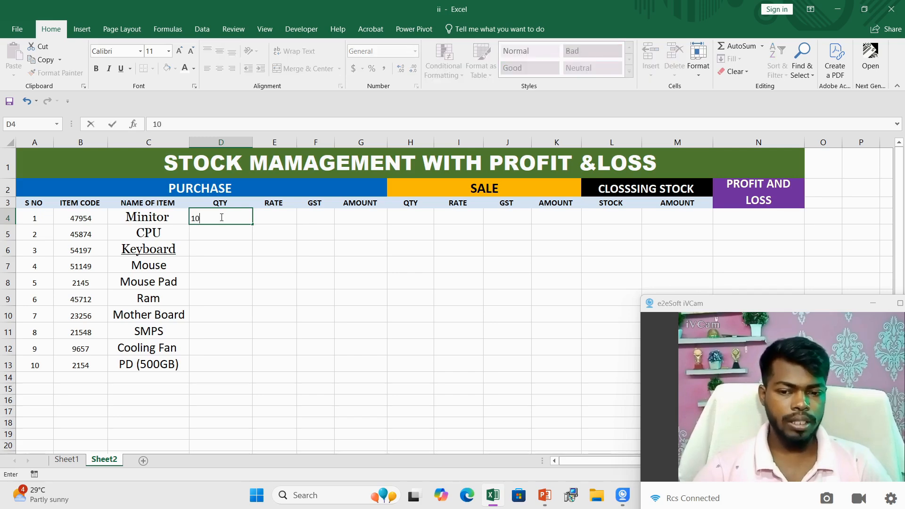
{"action": "key", "text": "ctrl+Return"}
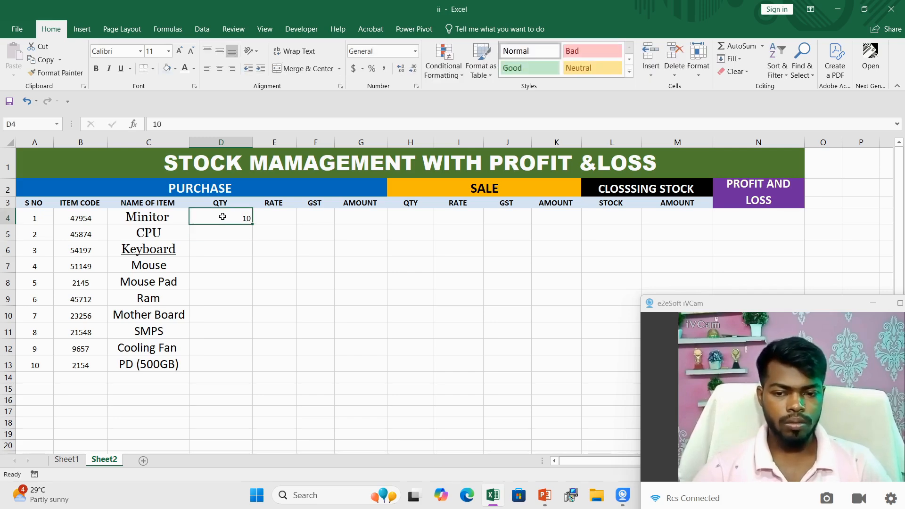
- Set the worksheet zoom to 130% with the columns from S NO onward in view
{"action": "left_click_drag", "start_coordinate": [901, 302], "coordinate": [647, 355]}
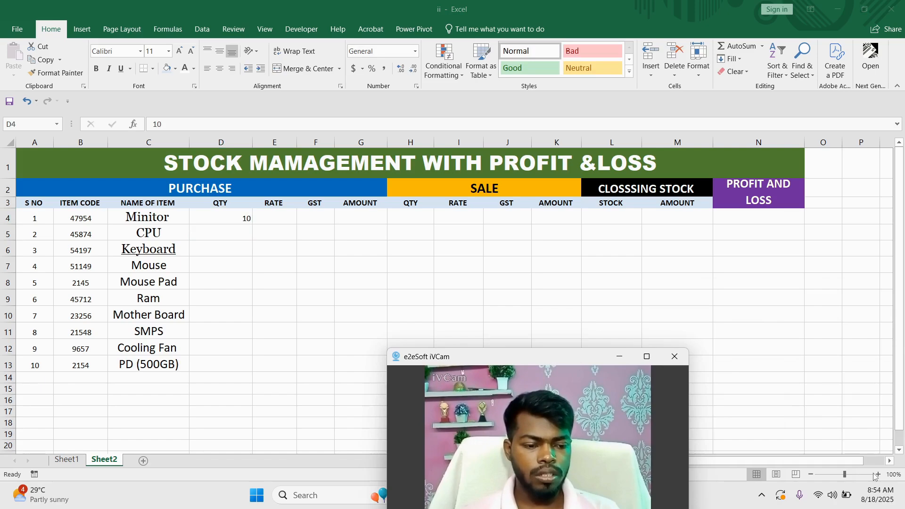
{"action": "left_click", "coordinate": [878, 475]}
{"action": "left_click", "coordinate": [878, 475]}
{"action": "left_click", "coordinate": [877, 475]}
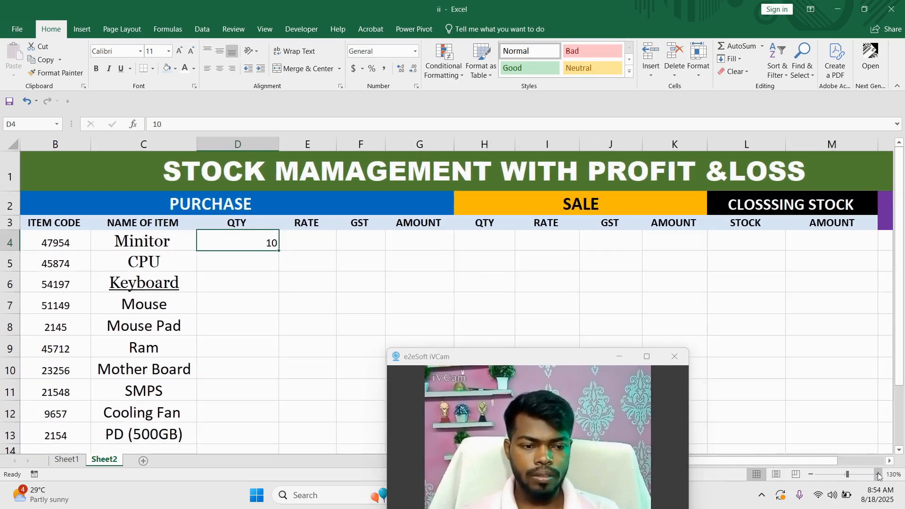
{"action": "left_click", "coordinate": [878, 475]}
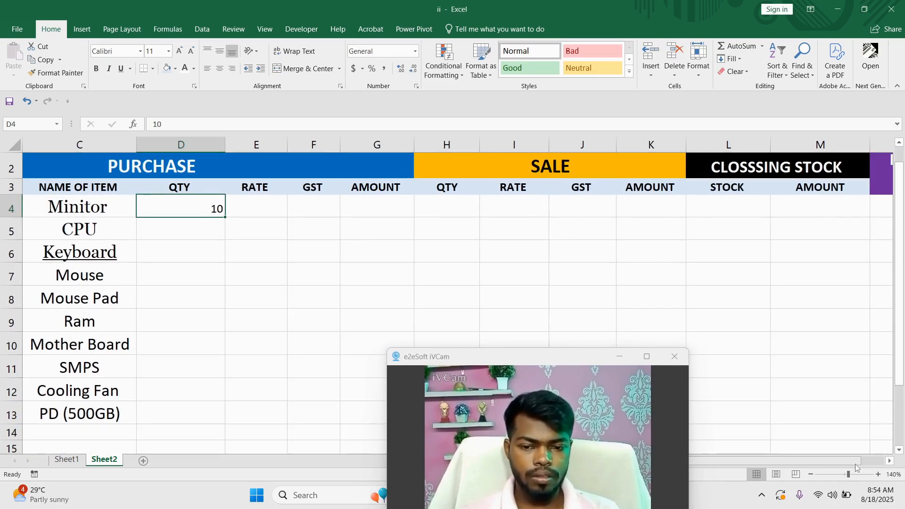
{"action": "left_click", "coordinate": [811, 474]}
{"action": "left_click_drag", "start_coordinate": [589, 356], "coordinate": [817, 330]}
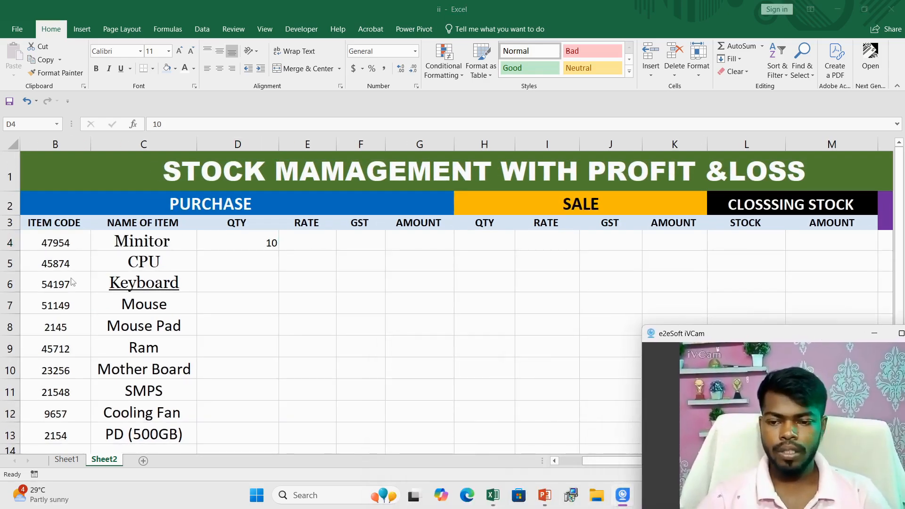
{"action": "left_click", "coordinate": [599, 462]}
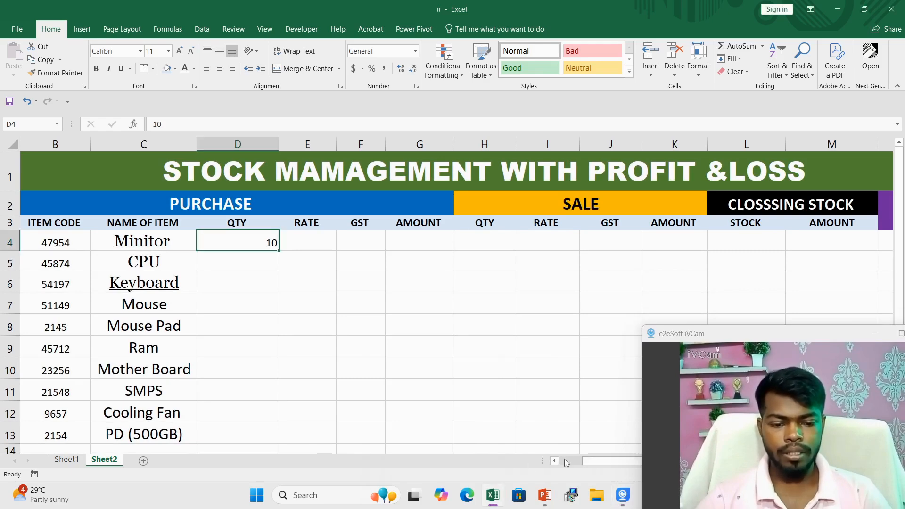
{"action": "left_click_drag", "start_coordinate": [589, 460], "coordinate": [566, 460]}
- Center the purchase quantity of the first item in D4
{"action": "left_click", "coordinate": [216, 242]}
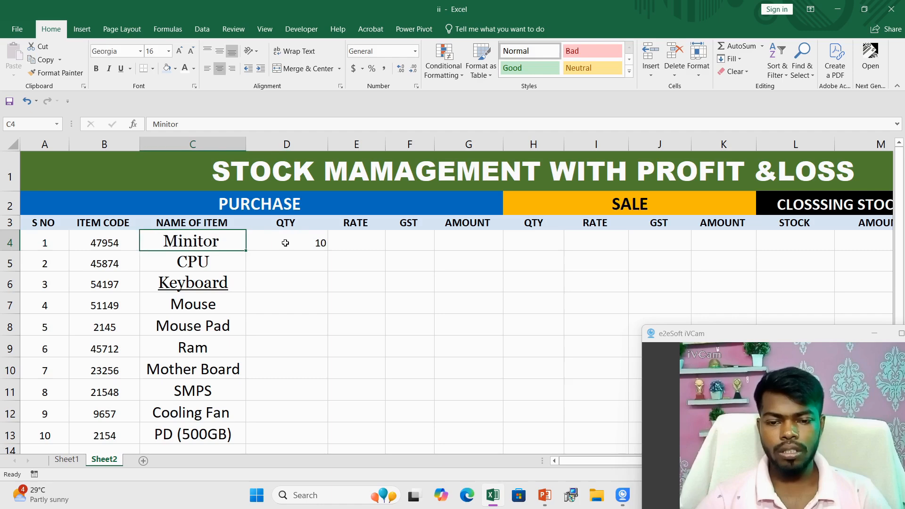
{"action": "left_click", "coordinate": [286, 243]}
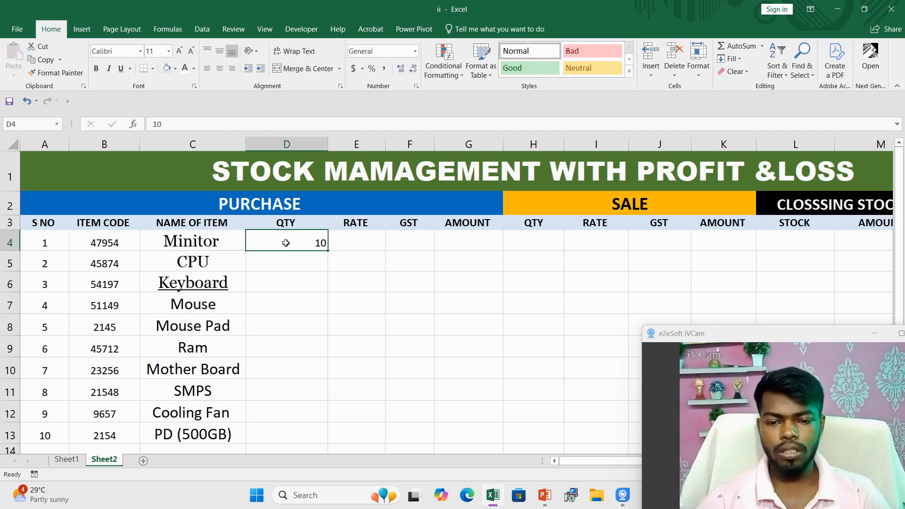
{"action": "left_click", "coordinate": [219, 68]}
{"action": "left_click", "coordinate": [312, 303]}
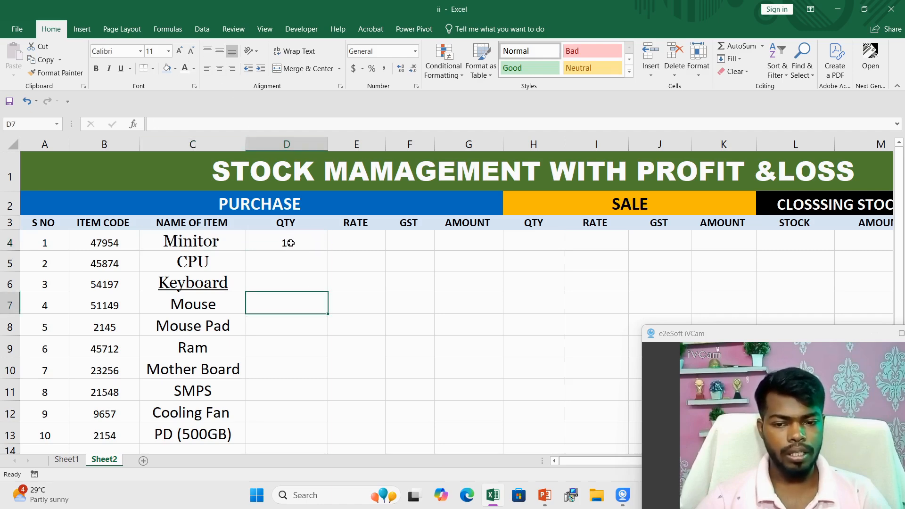
- Enter the purchase quantity 10 for each remaining item in D5 to D13
{"action": "left_click", "coordinate": [290, 261]}
{"action": "type", "text": "10"}
{"action": "key", "text": "Return"}
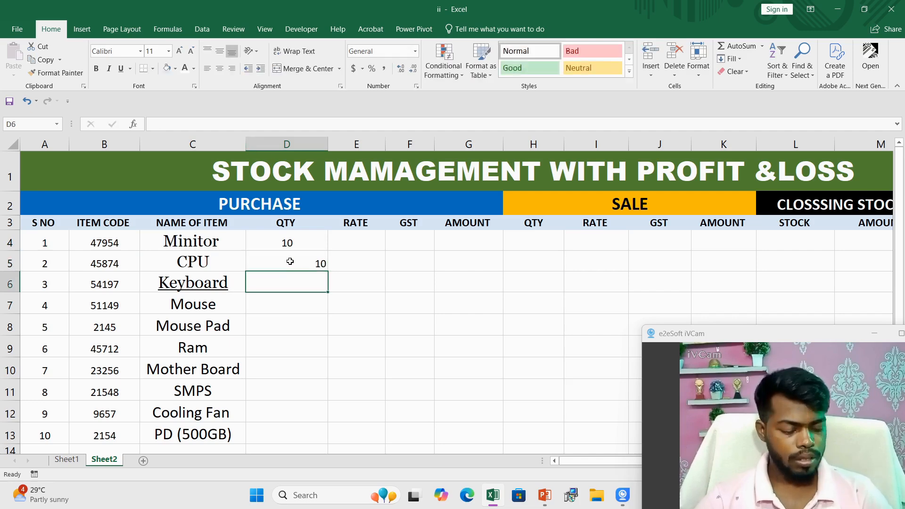
{"action": "type", "text": "10"}
{"action": "key", "text": "Return"}
{"action": "type", "text": "10"}
{"action": "key", "text": "Return"}
{"action": "type", "text": "10"}
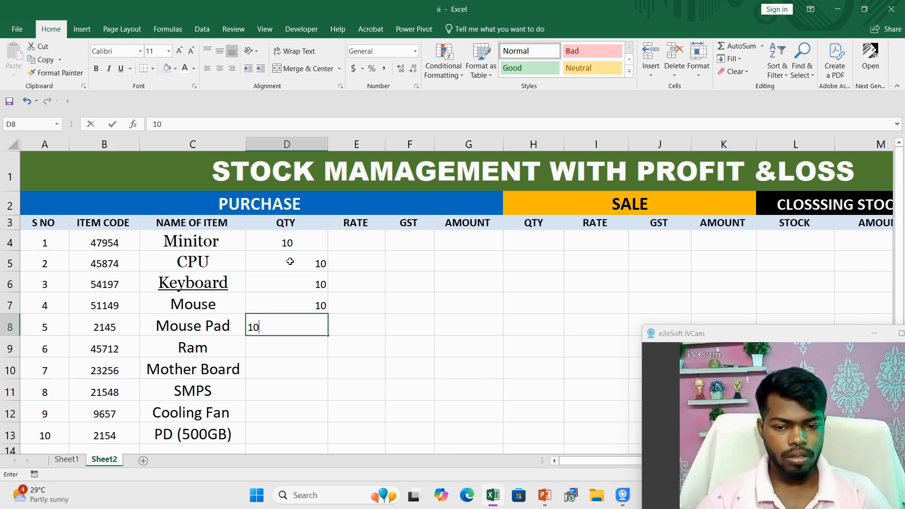
{"action": "key", "text": "Return"}
{"action": "type", "text": "10"}
{"action": "key", "text": "Return"}
{"action": "type", "text": "10"}
{"action": "key", "text": "Return"}
{"action": "type", "text": "10"}
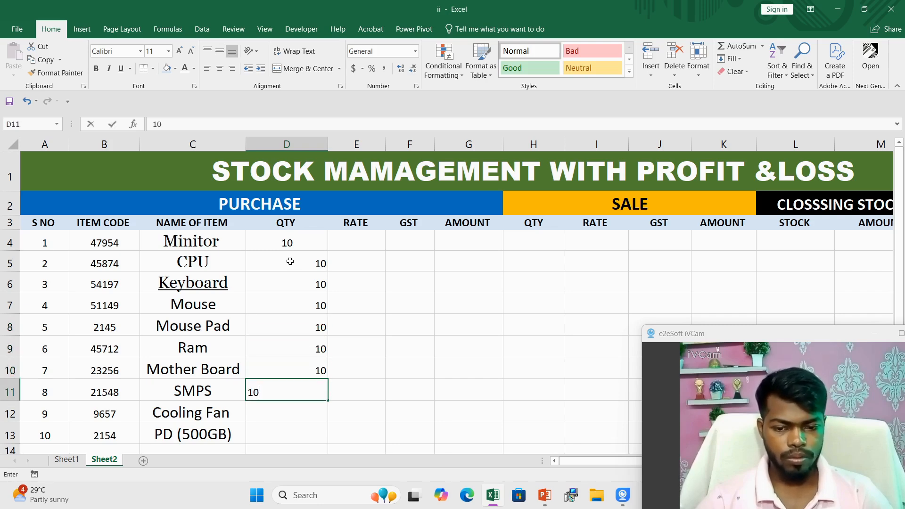
{"action": "key", "text": "Return"}
{"action": "type", "text": "10"}
{"action": "key", "text": "Return"}
{"action": "key", "text": "Return"}
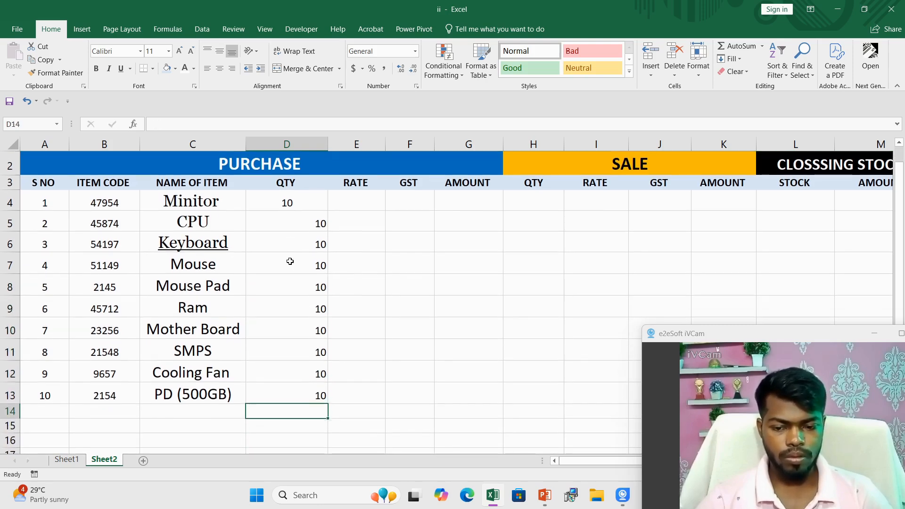
- Increase the font size of cells D4 to N13 to 16 and center their contents
{"action": "left_click", "coordinate": [257, 249]}
{"action": "left_click_drag", "start_coordinate": [295, 207], "coordinate": [726, 397]}
{"action": "left_click", "coordinate": [179, 51]}
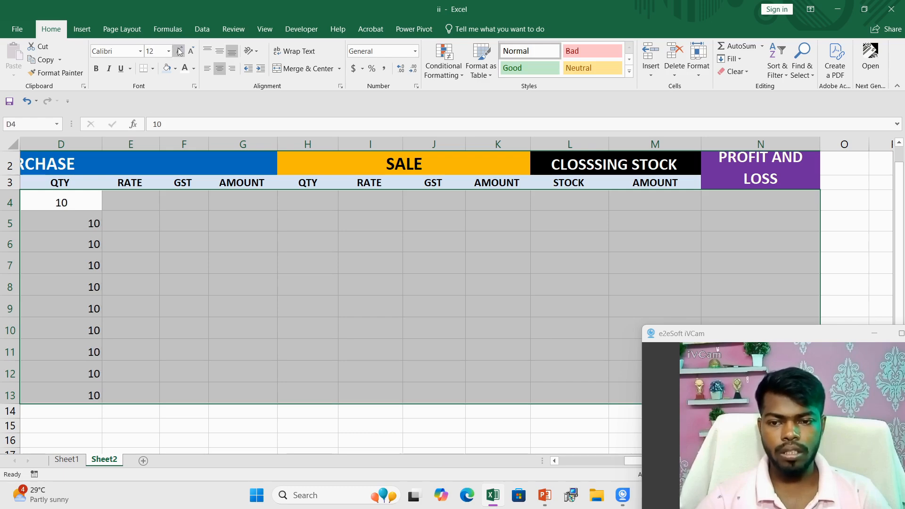
{"action": "left_click", "coordinate": [179, 51]}
{"action": "left_click", "coordinate": [179, 51]}
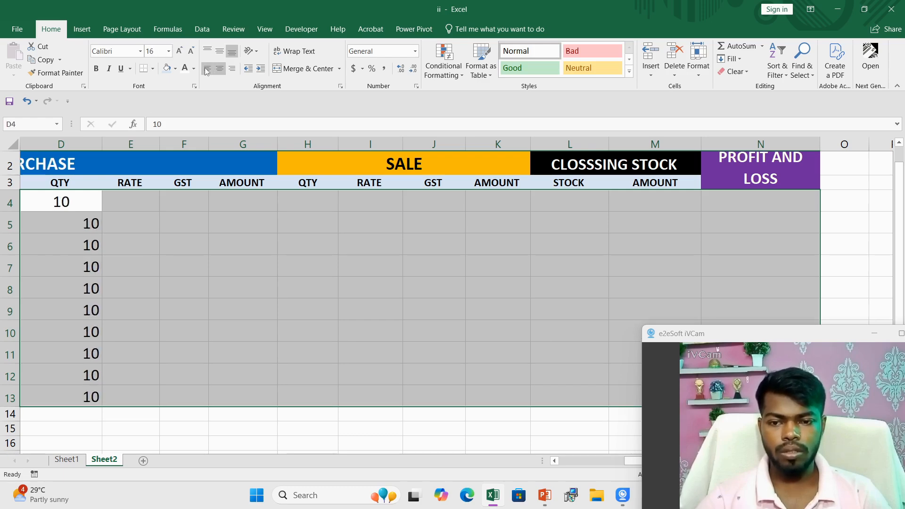
{"action": "left_click", "coordinate": [219, 69]}
{"action": "left_click", "coordinate": [219, 70]}
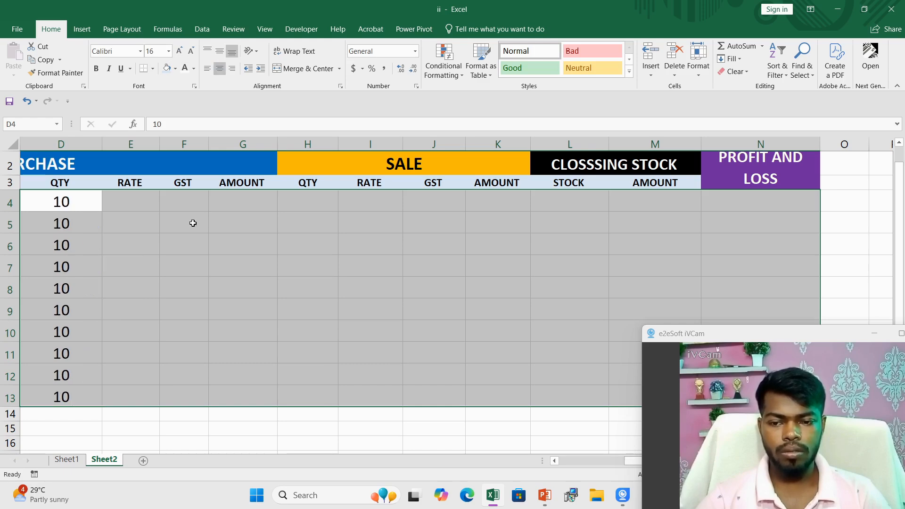
{"action": "left_click", "coordinate": [193, 223]}
- Enter the purchase rates 5000, 10000, 350, 250 and 50 in E4 to E8
{"action": "left_click_drag", "start_coordinate": [630, 460], "coordinate": [556, 457]}
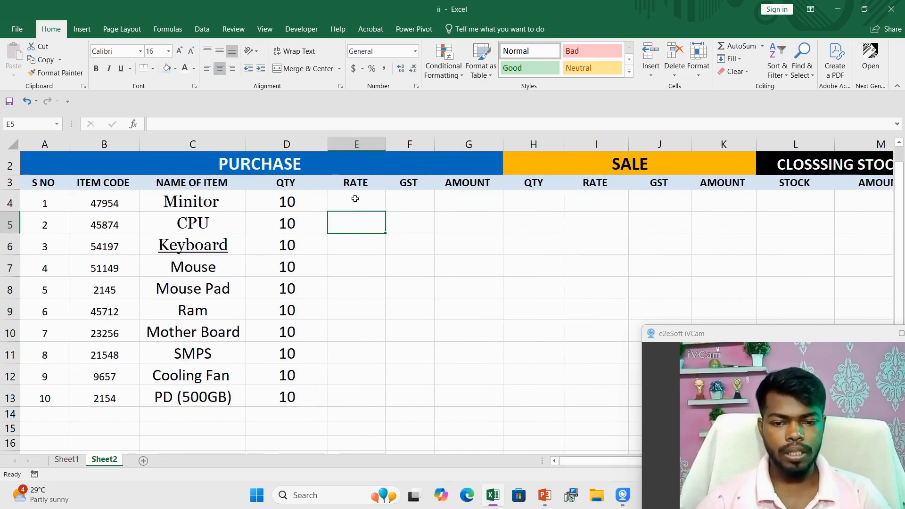
{"action": "left_click", "coordinate": [353, 198]}
{"action": "type", "text": "5000"}
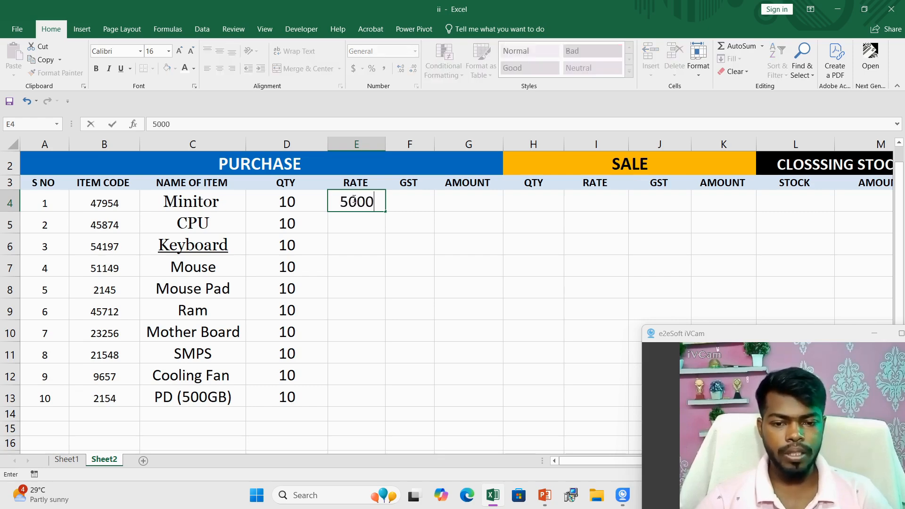
{"action": "key", "text": "Return"}
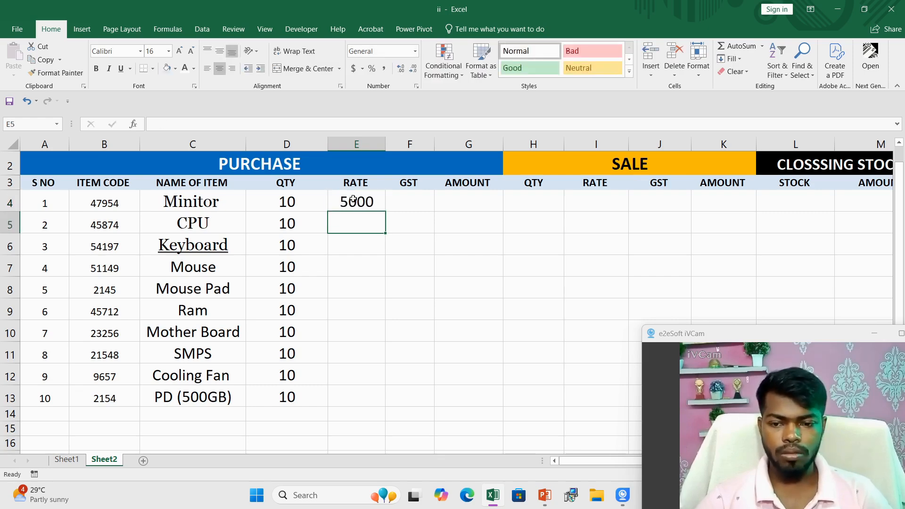
{"action": "type", "text": "10000"}
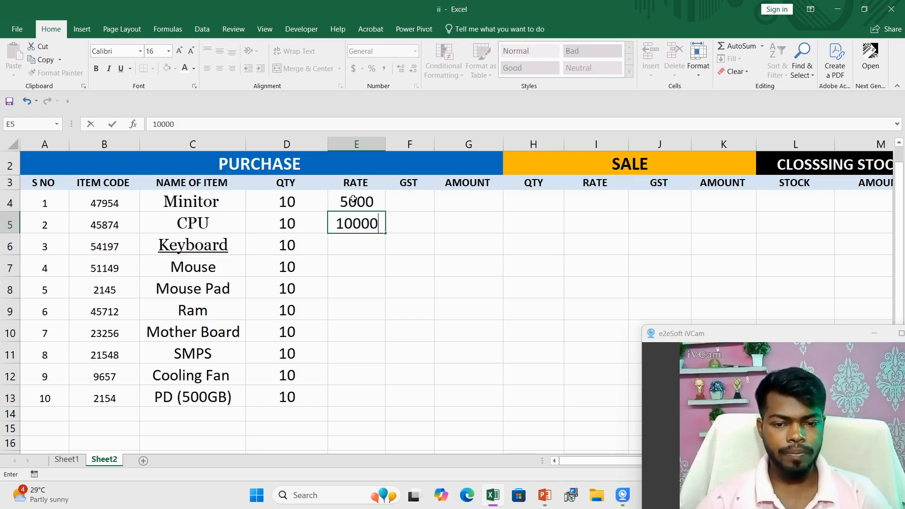
{"action": "key", "text": "Return"}
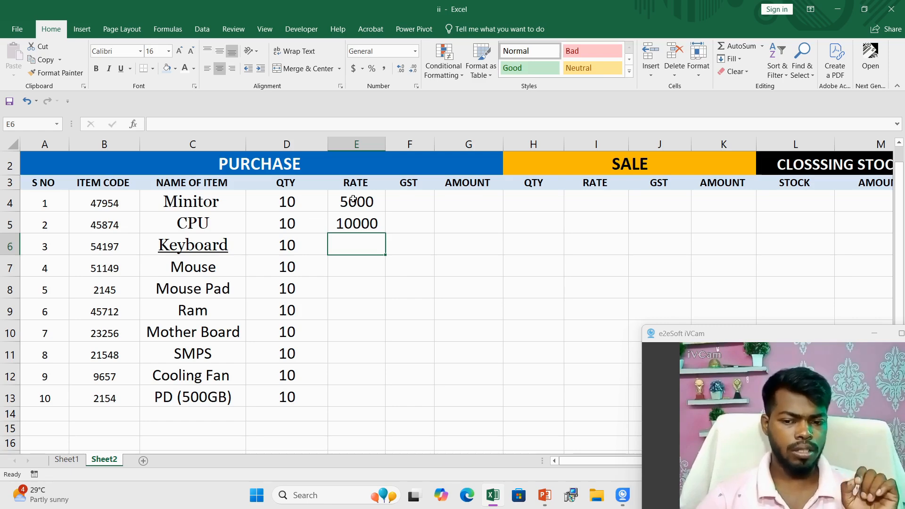
{"action": "type", "text": "350"}
{"action": "key", "text": "Return"}
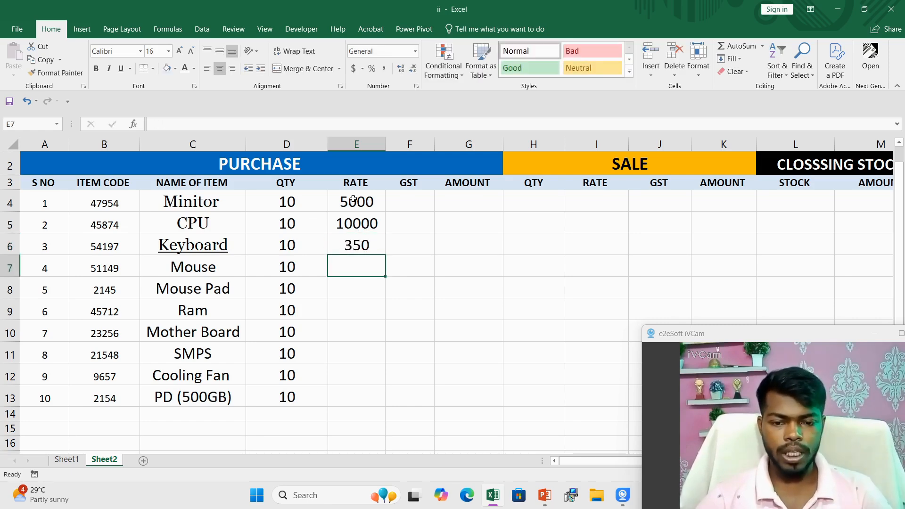
{"action": "type", "text": "250"}
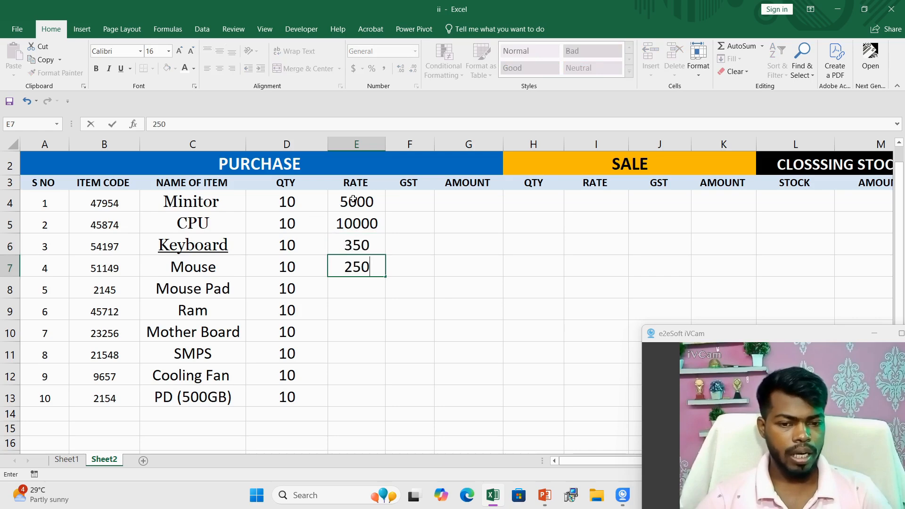
{"action": "key", "text": "Return"}
{"action": "type", "text": "50"}
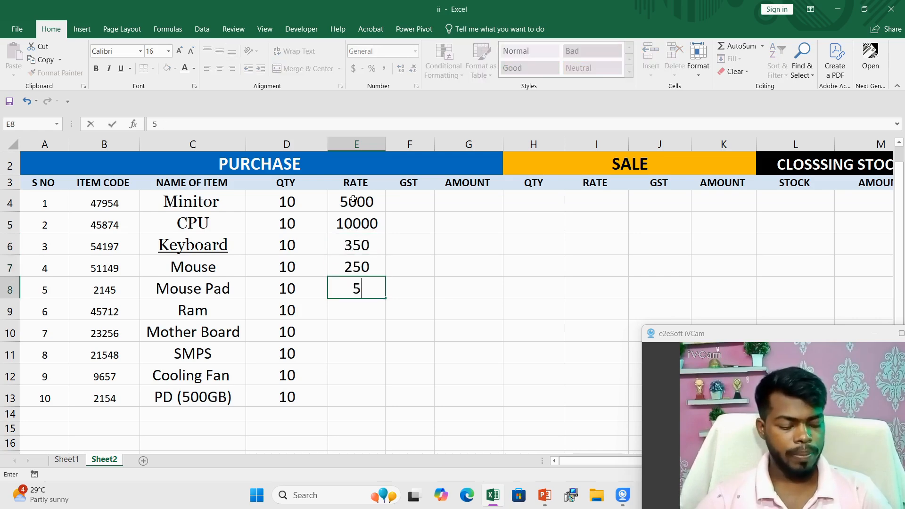
{"action": "key", "text": "Return"}
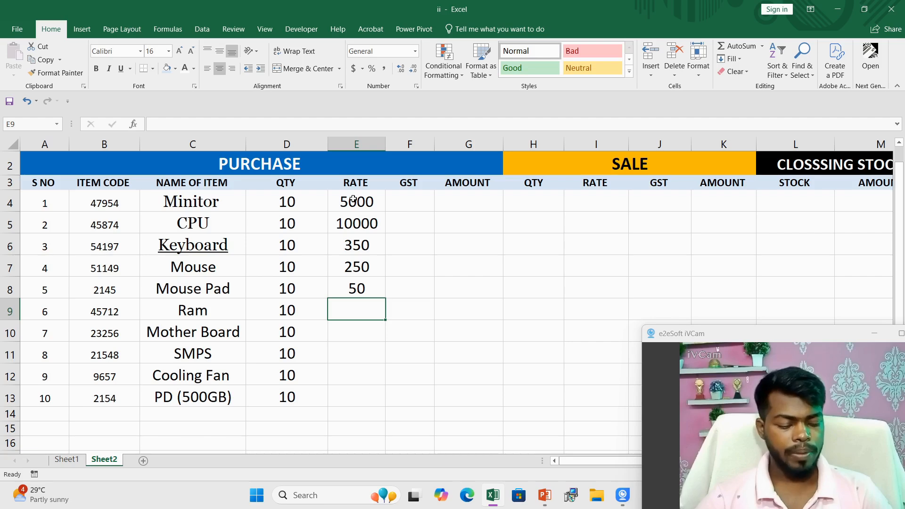
- Enter the purchase rates 2000, 4000, 650, 250 and 500 in E9 to E13
{"action": "type", "text": "2000"}
{"action": "key", "text": "Return"}
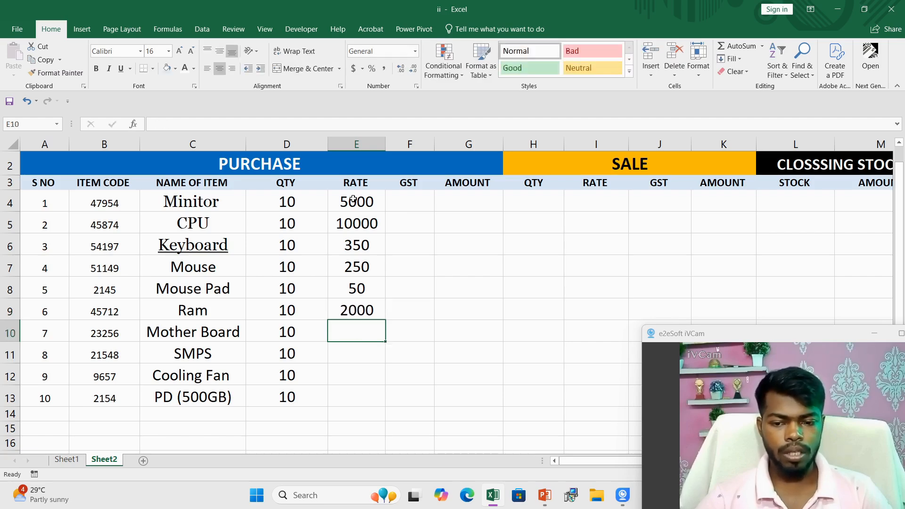
{"action": "type", "text": "4000"}
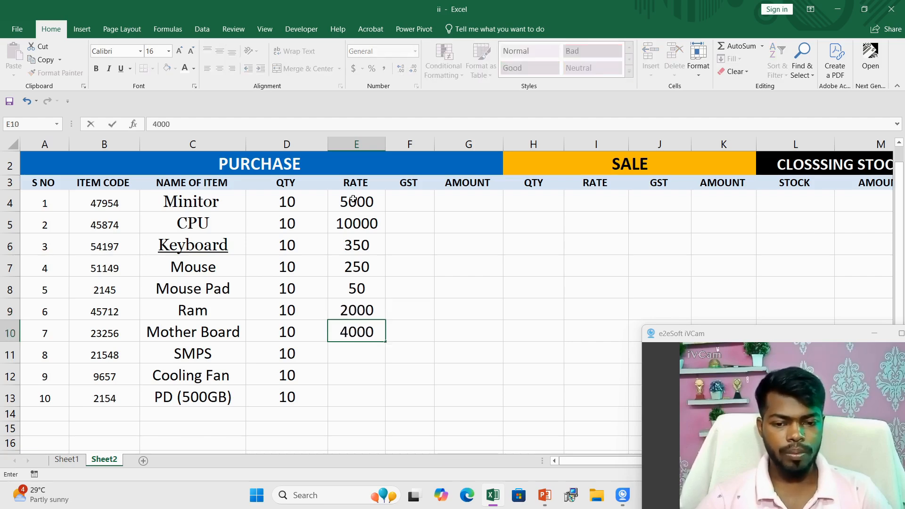
{"action": "key", "text": "Return"}
{"action": "type", "text": "6500"}
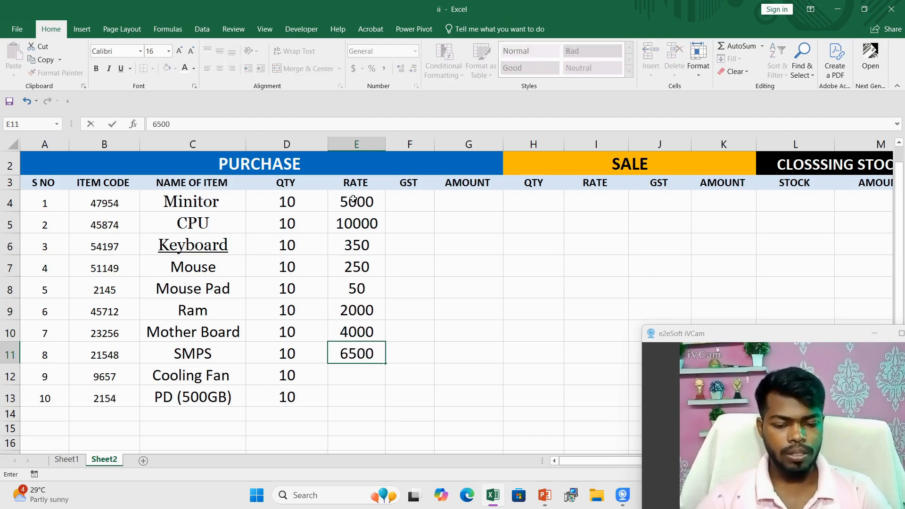
{"action": "key", "text": "BackSpace"}
{"action": "key", "text": "Return"}
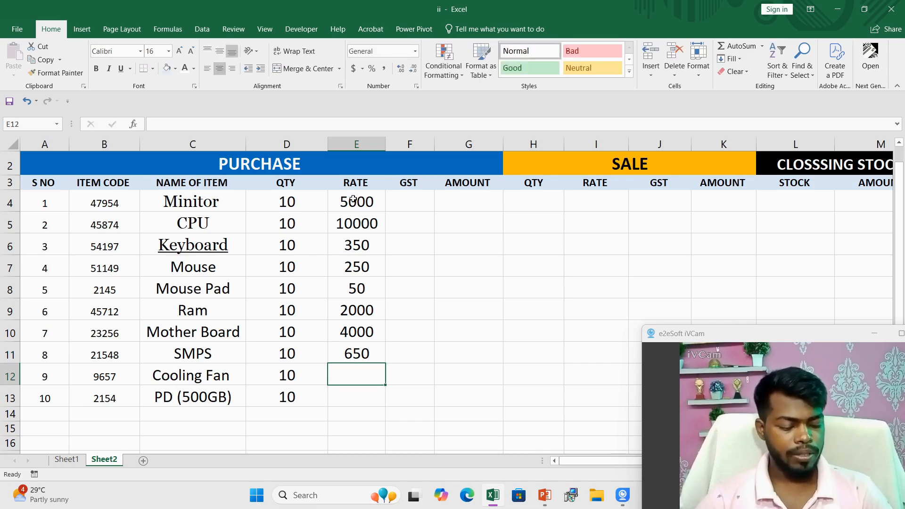
{"action": "type", "text": "250"}
{"action": "key", "text": "Return"}
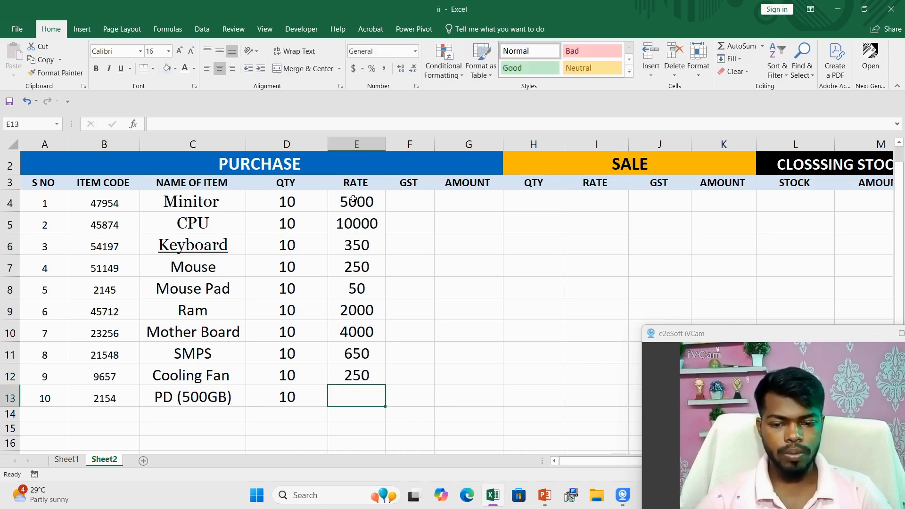
{"action": "type", "text": "5"}
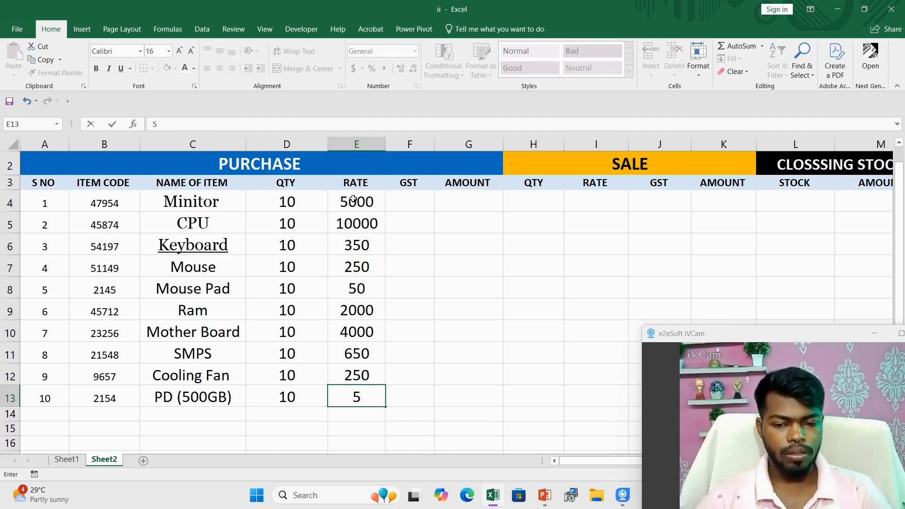
{"action": "type", "text": "00"}
{"action": "key", "text": "Return"}
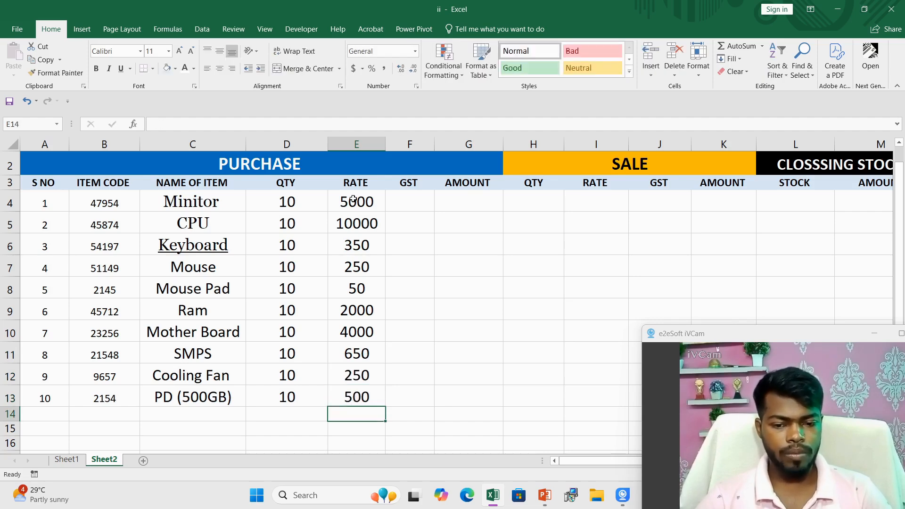
- Enter a GST of 18% in F4 and fill it down to F13
{"action": "left_click", "coordinate": [403, 193]}
{"action": "type", "text": "18"}
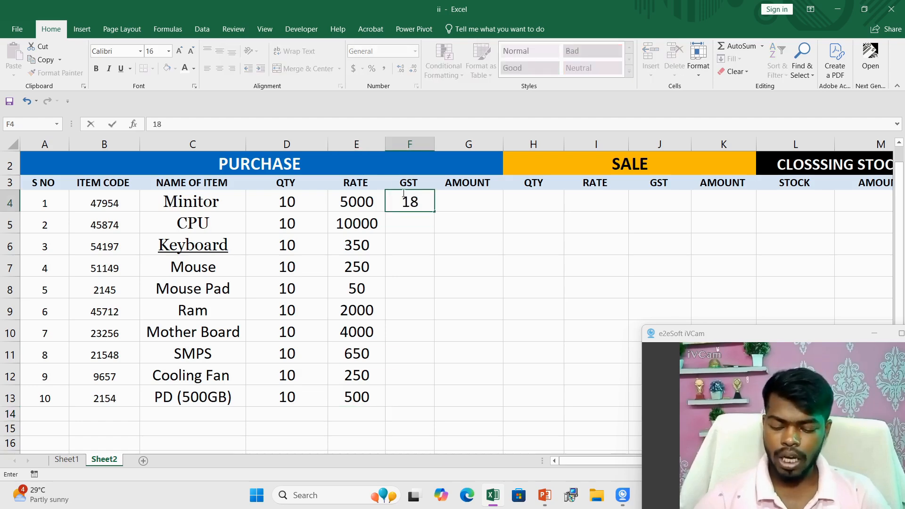
{"action": "type", "text": "%"}
{"action": "key", "text": "Return"}
{"action": "left_click", "coordinate": [424, 207]}
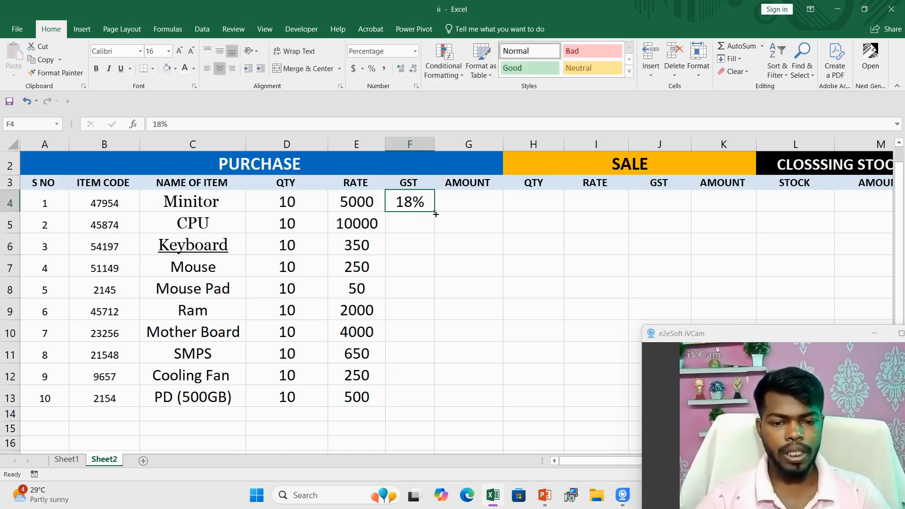
{"action": "left_click_drag", "start_coordinate": [434, 212], "coordinate": [426, 413]}
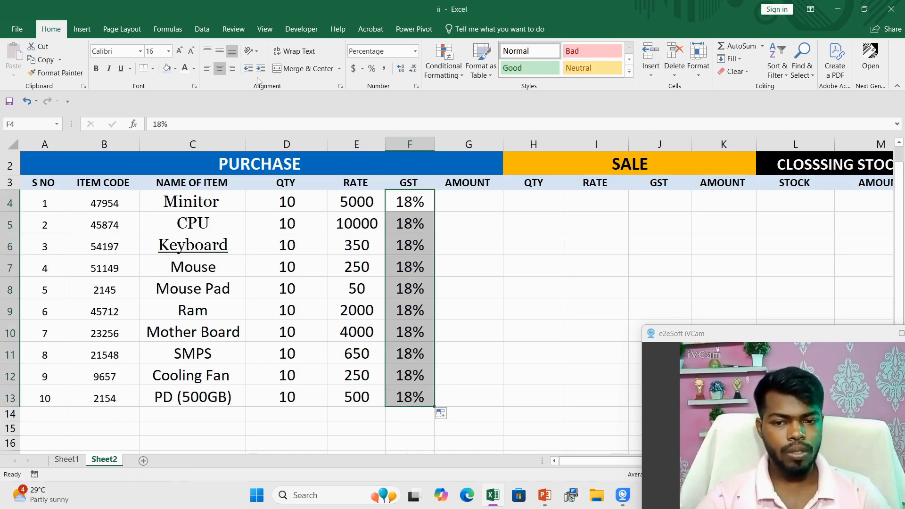
- Calculate the purchase amount in G4 with =(D4*E4*F4)+(D4*E4) and fill the formula down to G13
{"action": "left_click", "coordinate": [474, 232]}
{"action": "left_click", "coordinate": [472, 207]}
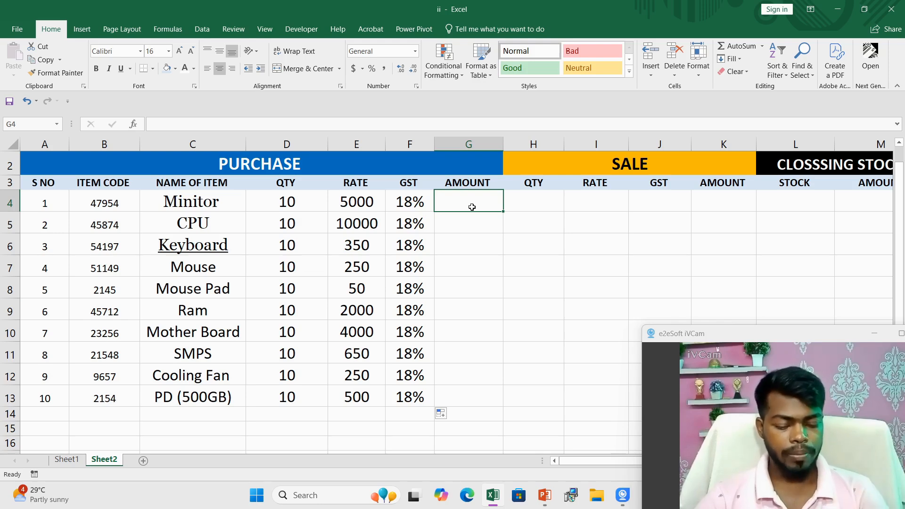
{"action": "type", "text": "=("}
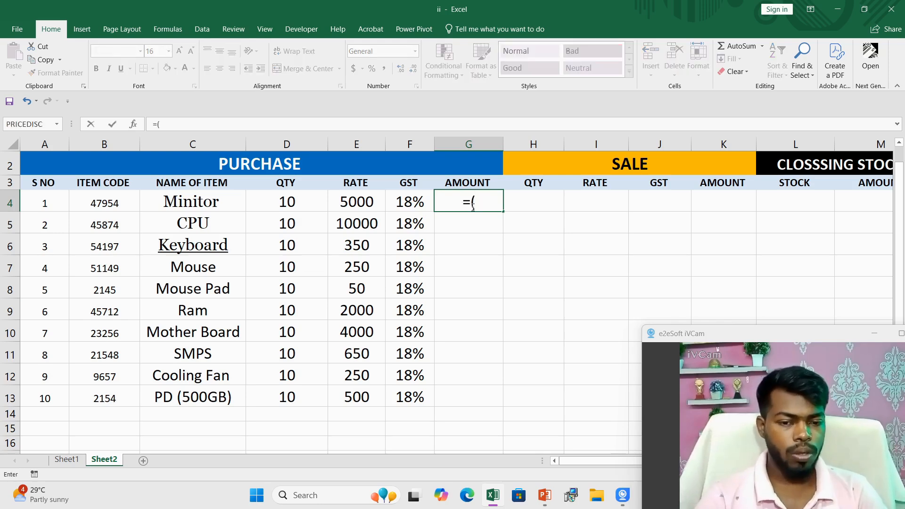
{"action": "left_click", "coordinate": [289, 202]}
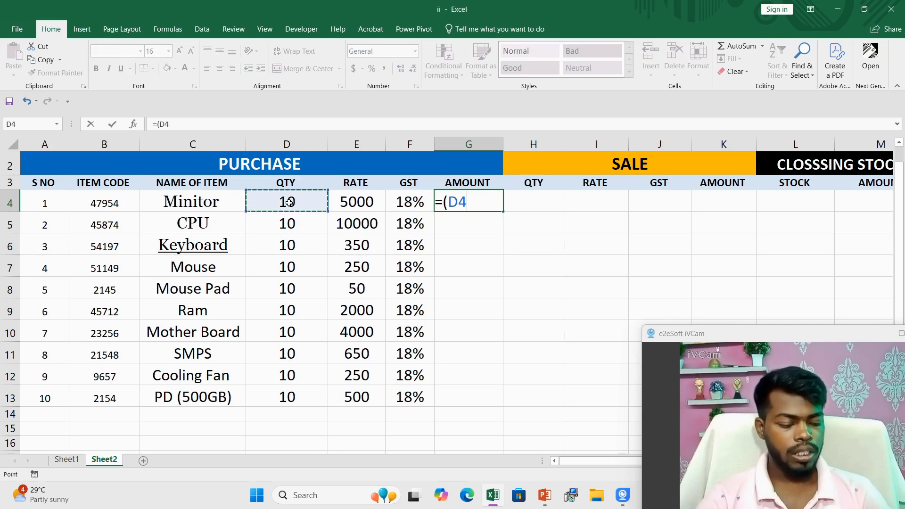
{"action": "type", "text": "*"}
{"action": "left_click", "coordinate": [353, 202]}
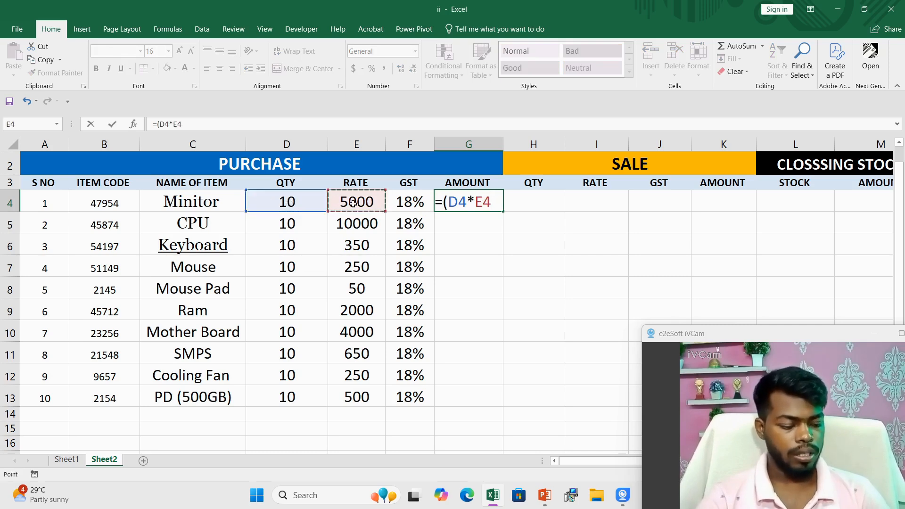
{"action": "type", "text": "*"}
{"action": "left_click", "coordinate": [403, 202]}
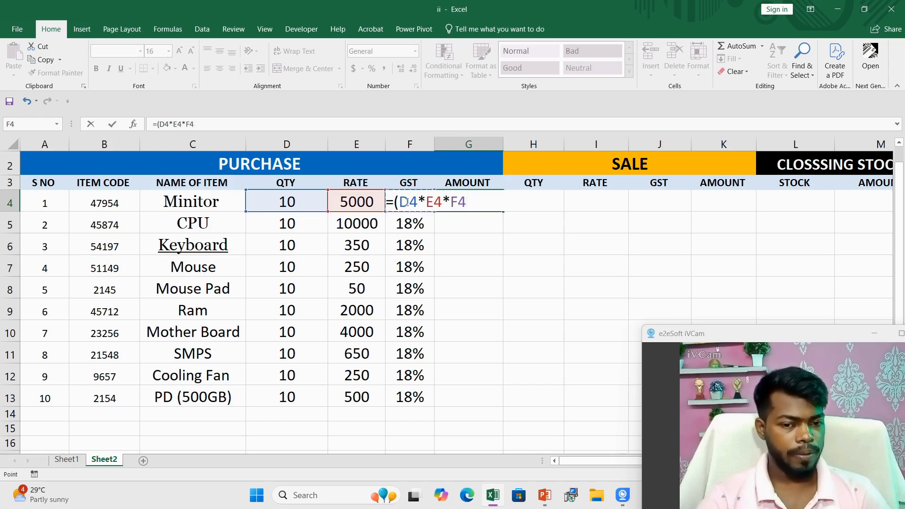
{"action": "type", "text": ")"}
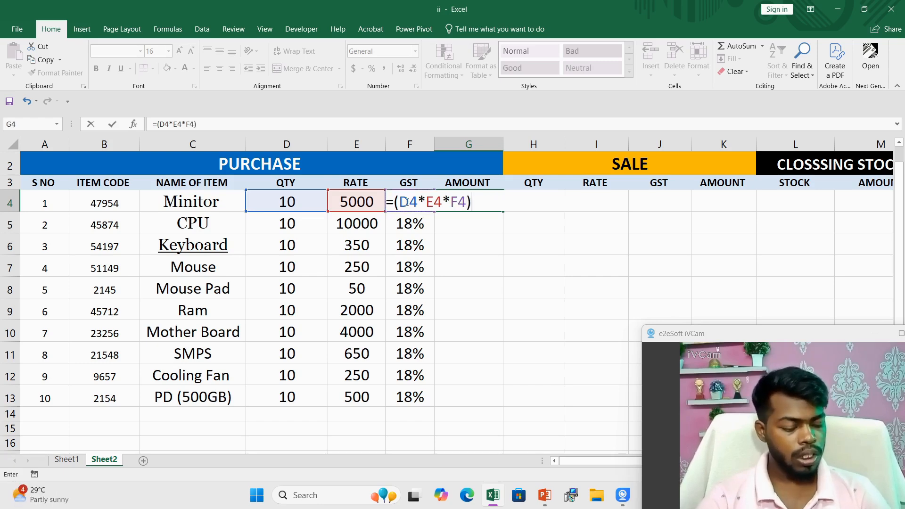
{"action": "type", "text": "+"}
{"action": "type", "text": "("}
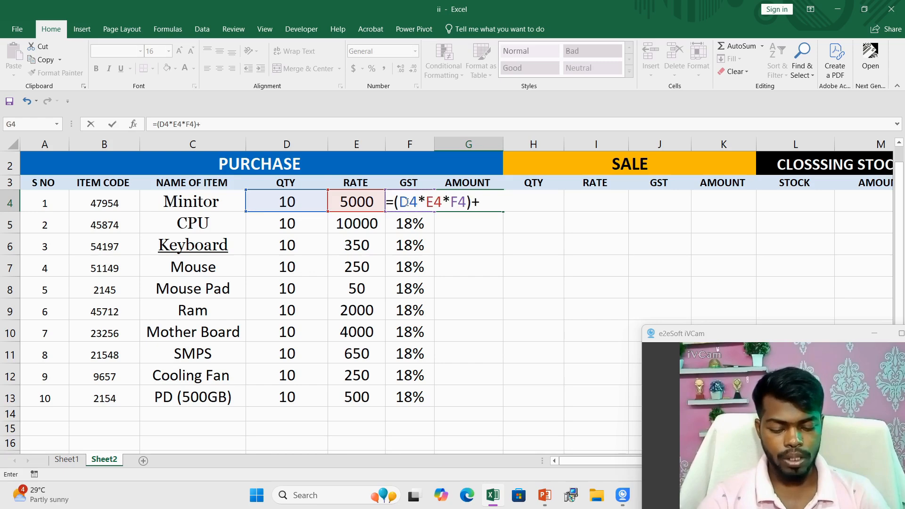
{"action": "left_click", "coordinate": [292, 202]}
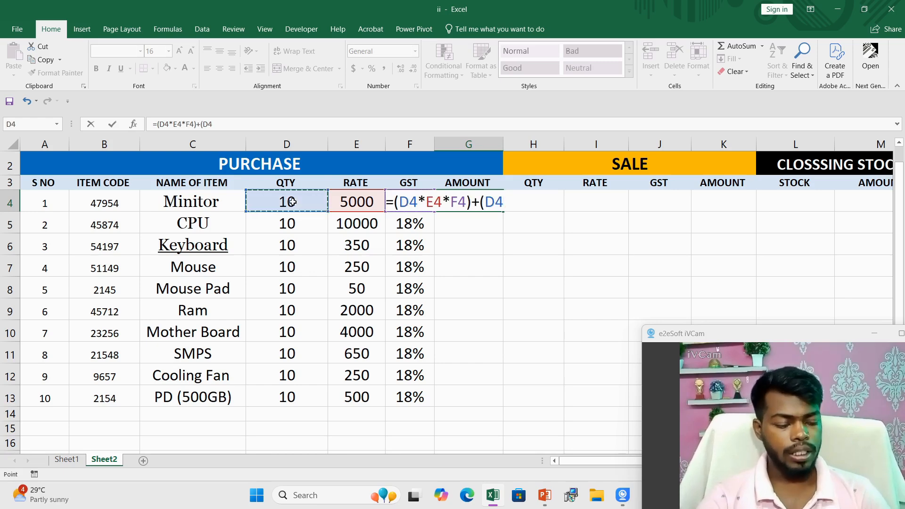
{"action": "type", "text": "*"}
{"action": "left_click", "coordinate": [355, 201]}
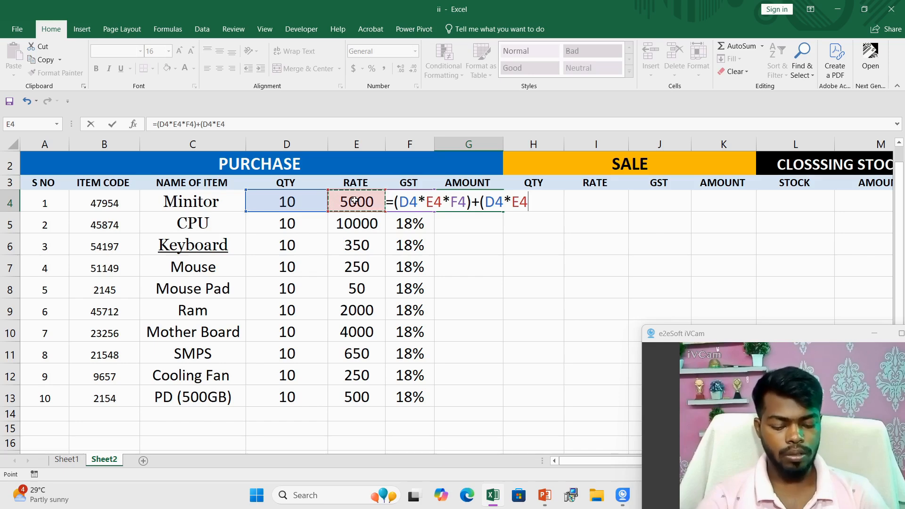
{"action": "type", "text": ")"}
{"action": "key", "text": "Return"}
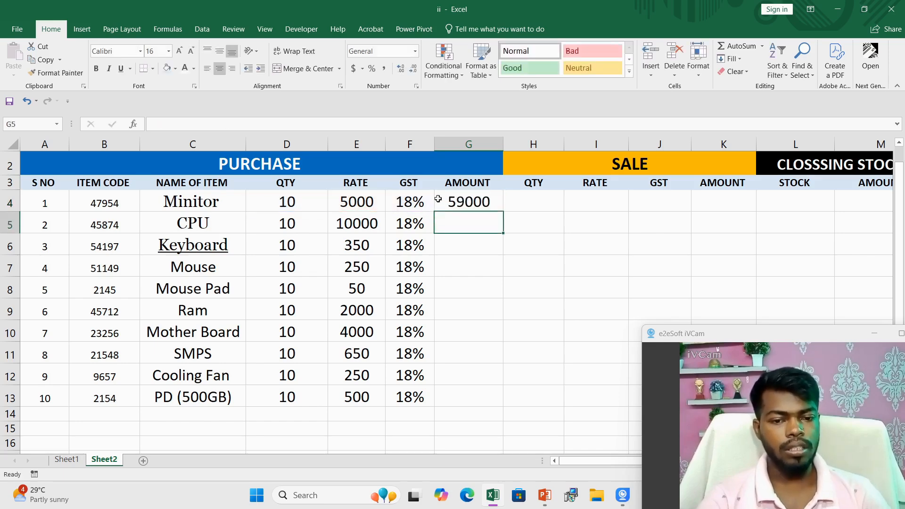
{"action": "left_click", "coordinate": [467, 202]}
{"action": "left_click_drag", "start_coordinate": [501, 213], "coordinate": [479, 399]}
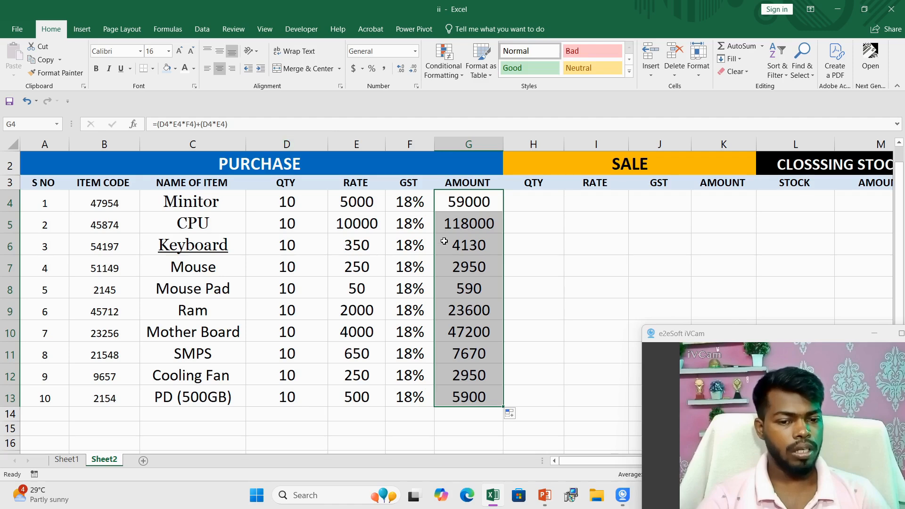
- Enter the sale quantities 8, 9, 5, 7 and 6 in H4 to H8
{"action": "left_click", "coordinate": [545, 202]}
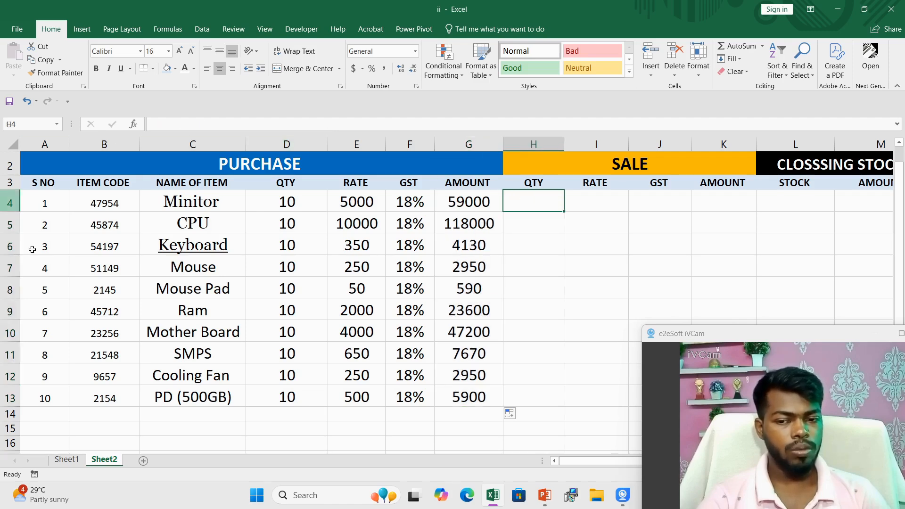
{"action": "scroll", "coordinate": [316, 204], "scroll_direction": "up", "scroll_amount": 1}
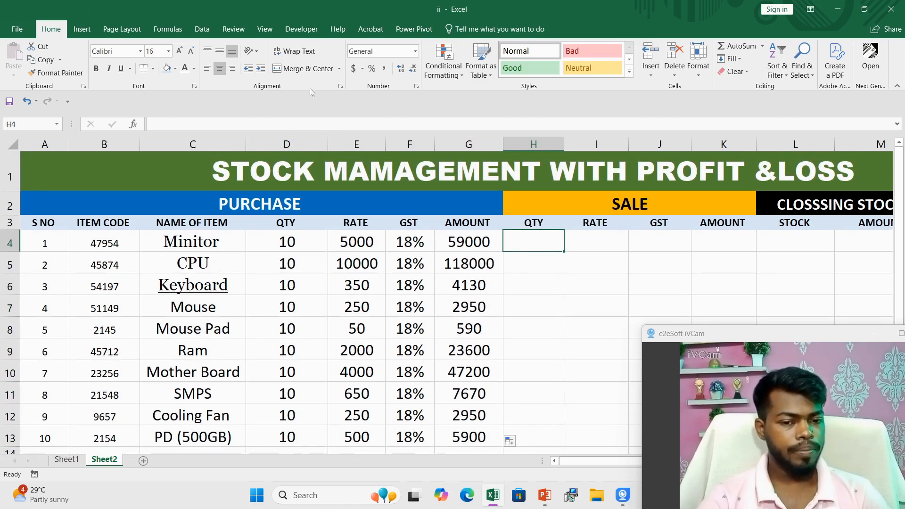
{"action": "left_click", "coordinate": [313, 243]}
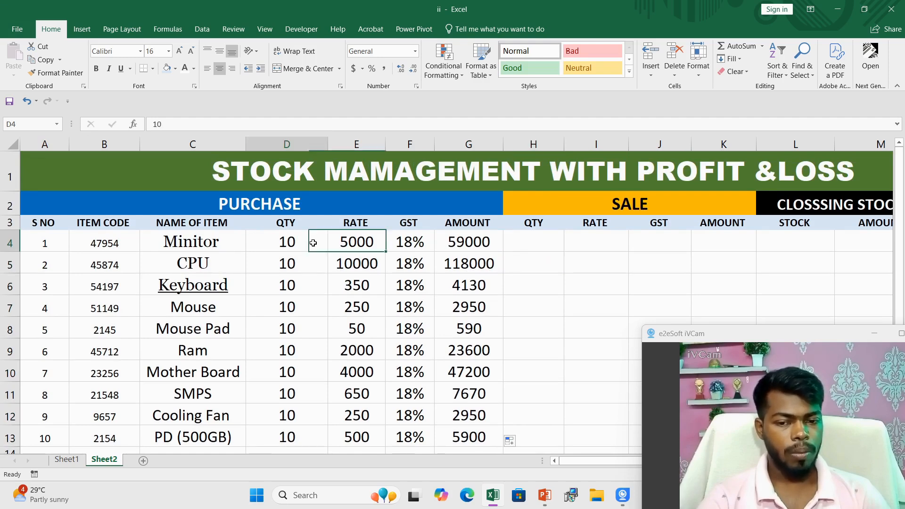
{"action": "left_click", "coordinate": [537, 242]}
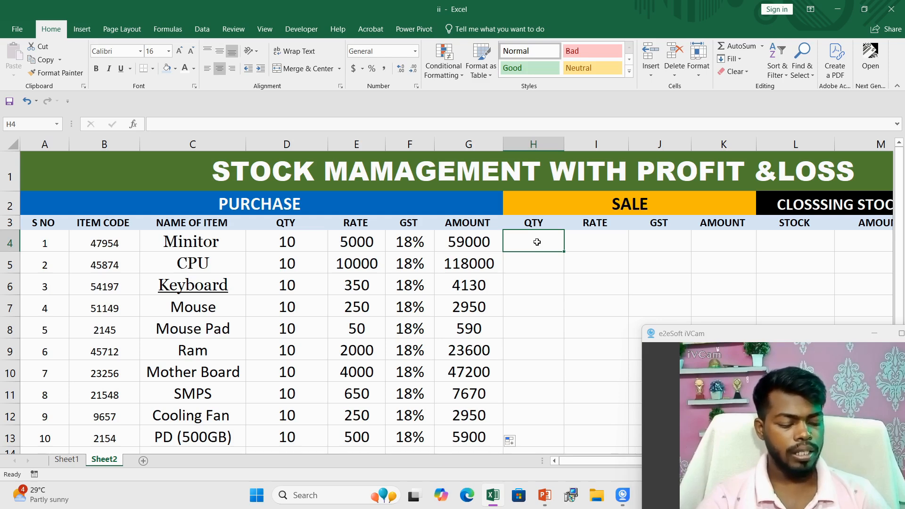
{"action": "type", "text": "8"}
{"action": "key", "text": "Return"}
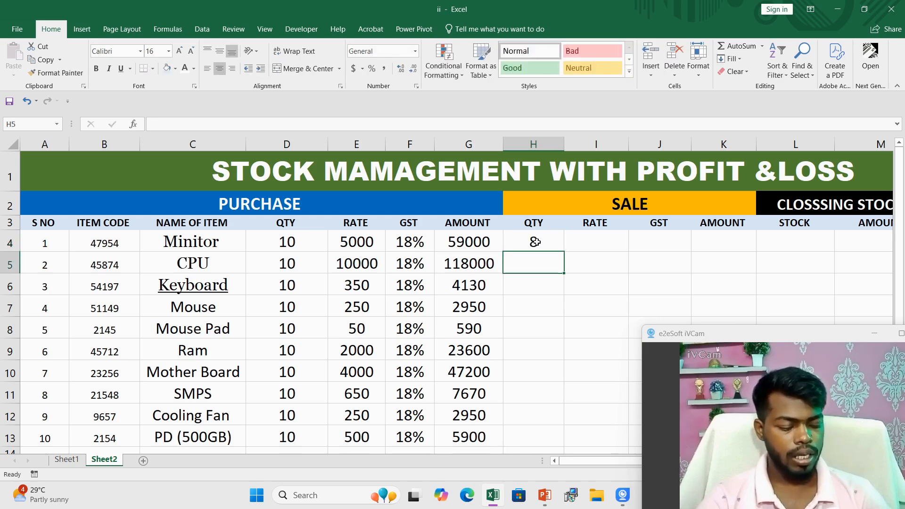
{"action": "type", "text": "9"}
{"action": "key", "text": "Return"}
{"action": "type", "text": "5"}
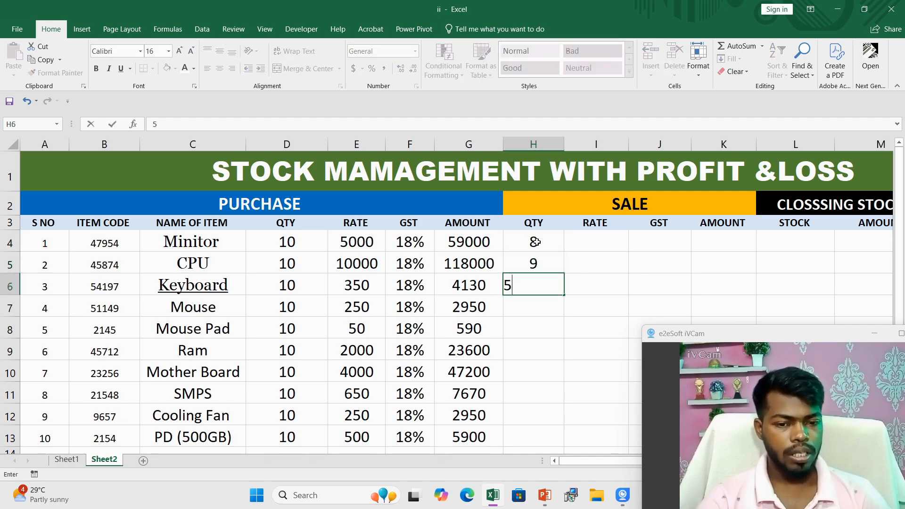
{"action": "key", "text": "Return"}
{"action": "type", "text": "7"}
{"action": "key", "text": "Return"}
{"action": "type", "text": "6"}
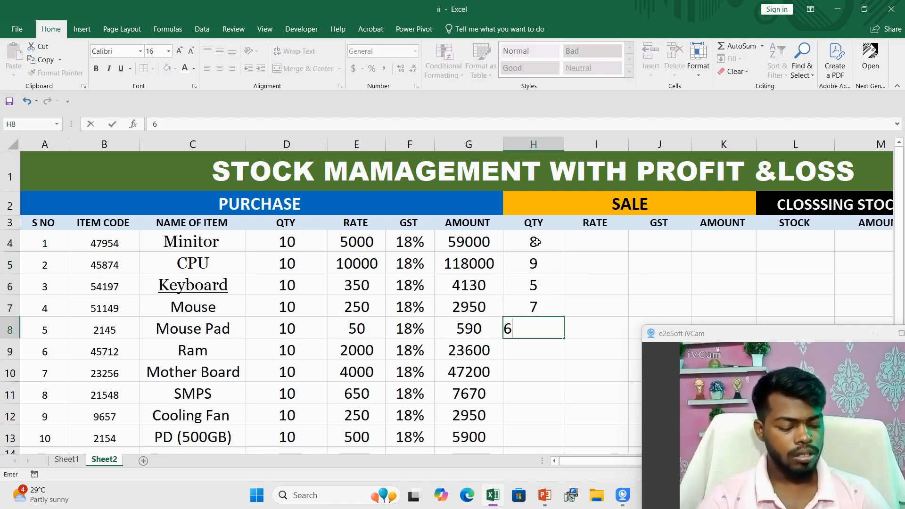
{"action": "key", "text": "Return"}
- Enter the sale quantities 8, 9, 10, 5 and 5 in H9 to H13
{"action": "type", "text": "8"}
{"action": "key", "text": "Return"}
{"action": "type", "text": "9"}
{"action": "key", "text": "Return"}
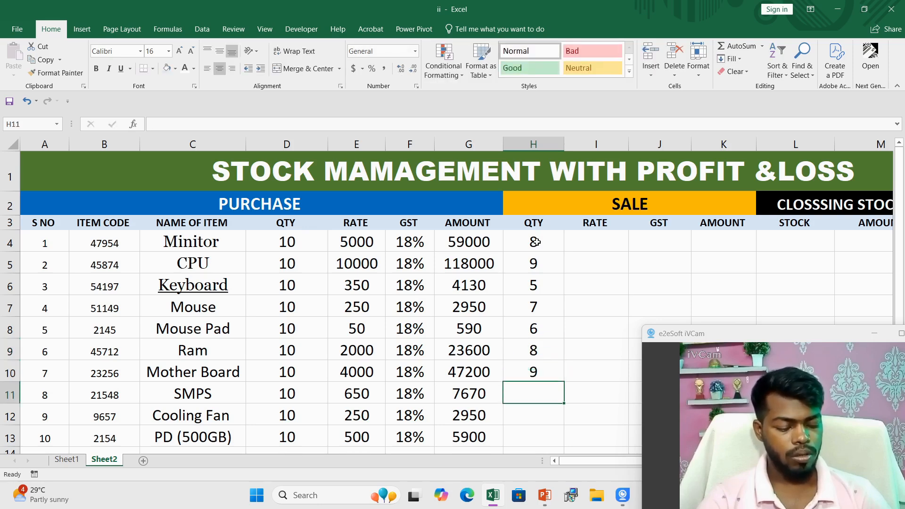
{"action": "type", "text": "10"}
{"action": "key", "text": "Return"}
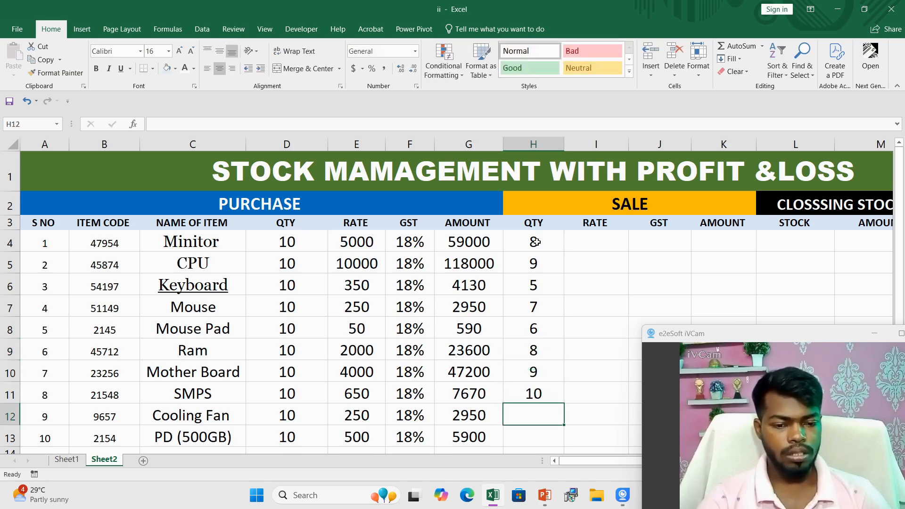
{"action": "type", "text": "5"}
{"action": "key", "text": "Return"}
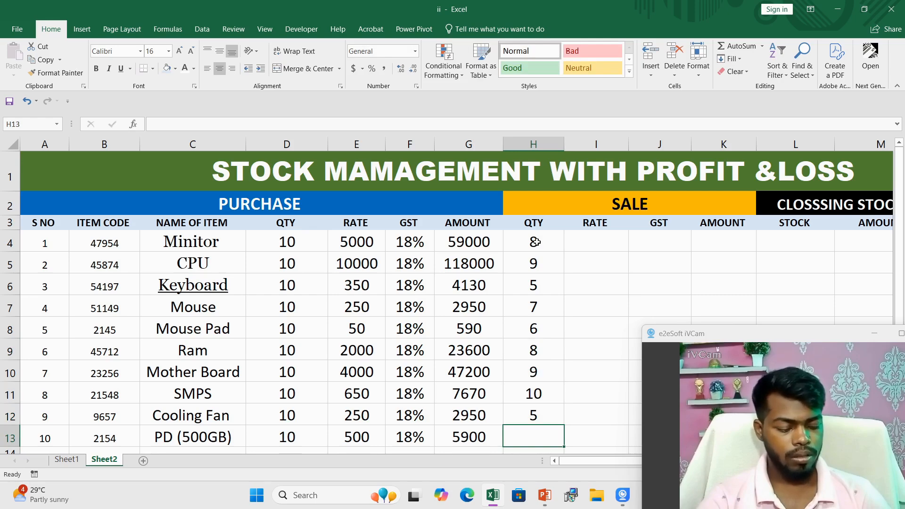
{"action": "type", "text": "5"}
{"action": "key", "text": "Return"}
- Enter the sale rates 6000, 12000, 450, 270 and 60 in I4 to I8
{"action": "scroll", "coordinate": [594, 238], "scroll_direction": "up", "scroll_amount": 1}
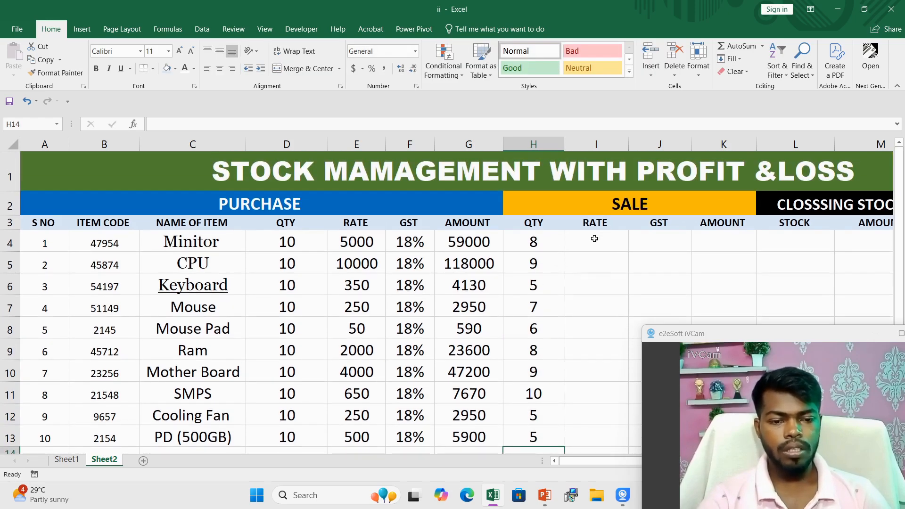
{"action": "left_click", "coordinate": [594, 239]}
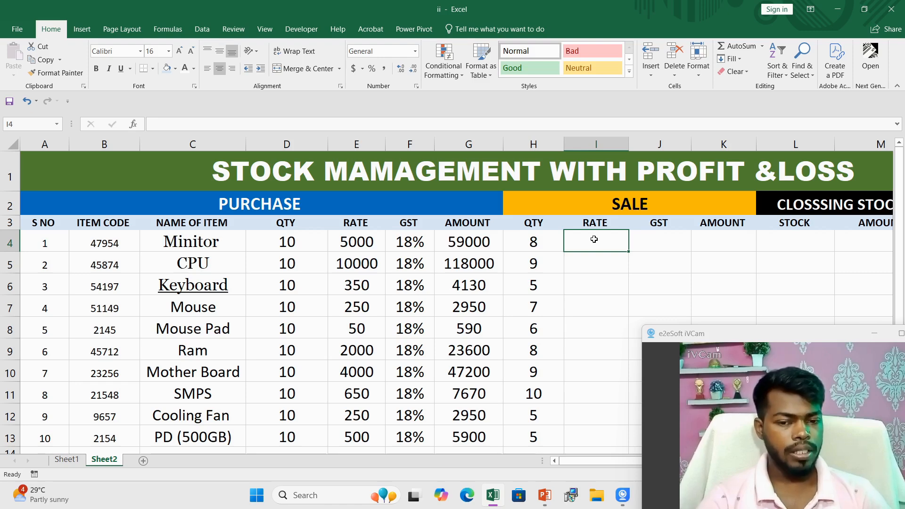
{"action": "type", "text": "6000"}
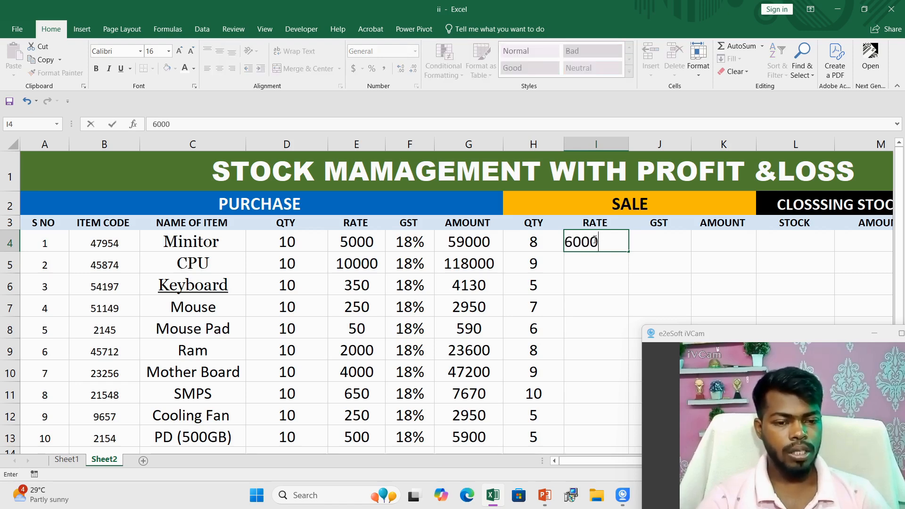
{"action": "key", "text": "Return"}
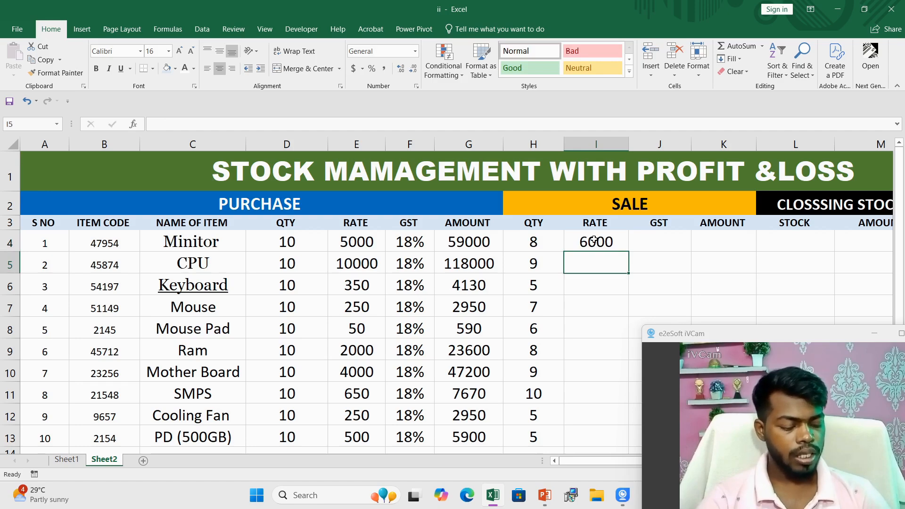
{"action": "type", "text": "12000"}
{"action": "key", "text": "Return"}
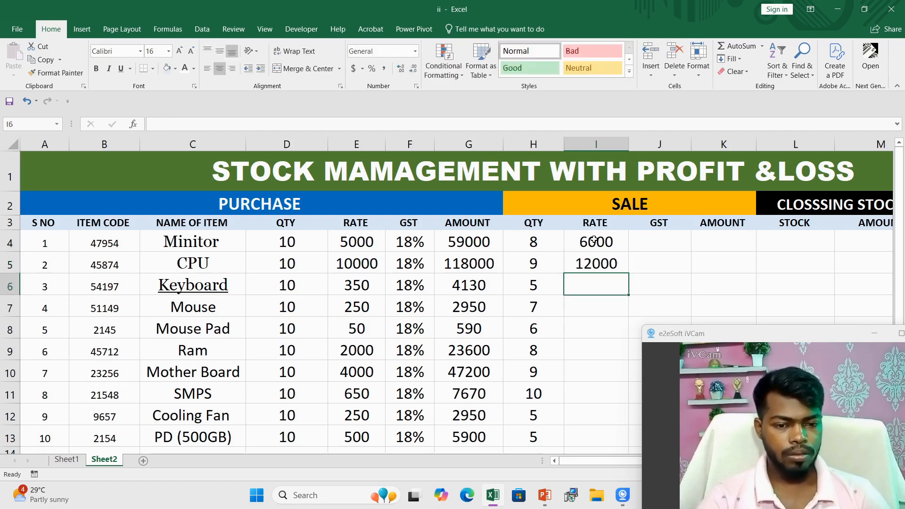
{"action": "type", "text": "450"}
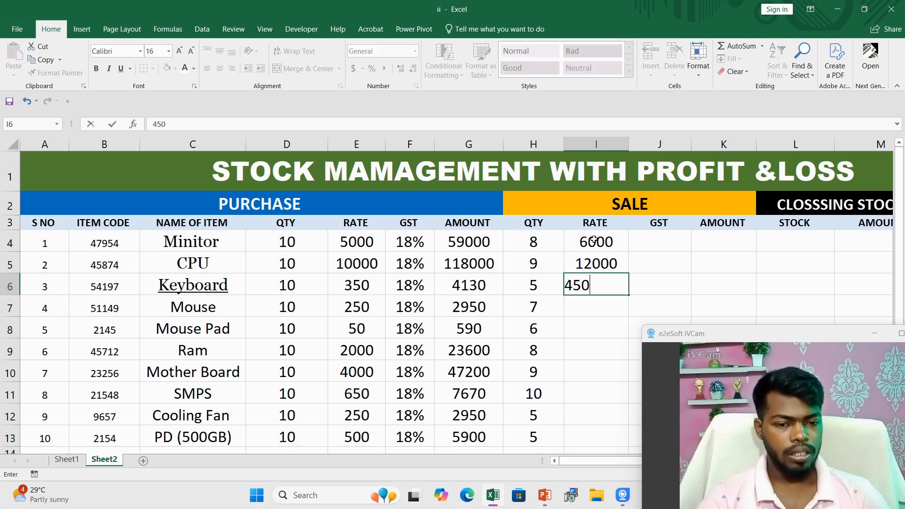
{"action": "key", "text": "Return"}
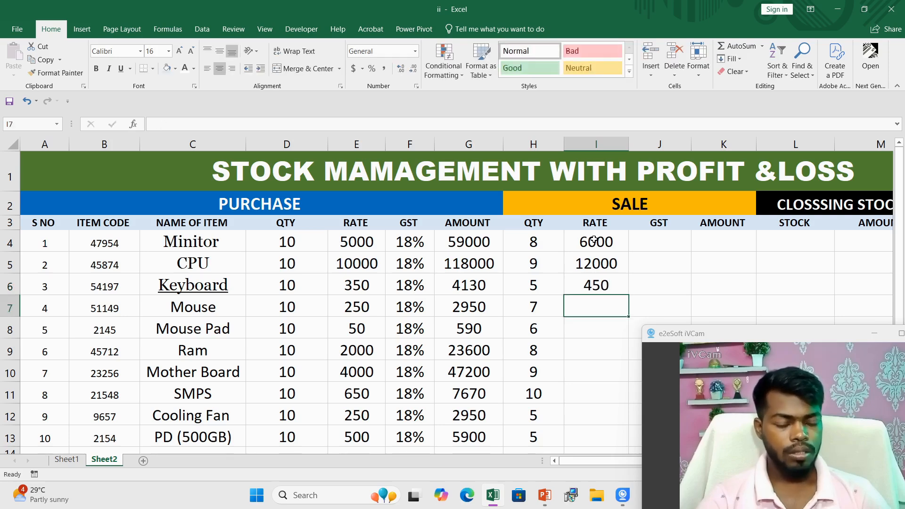
{"action": "type", "text": "270"}
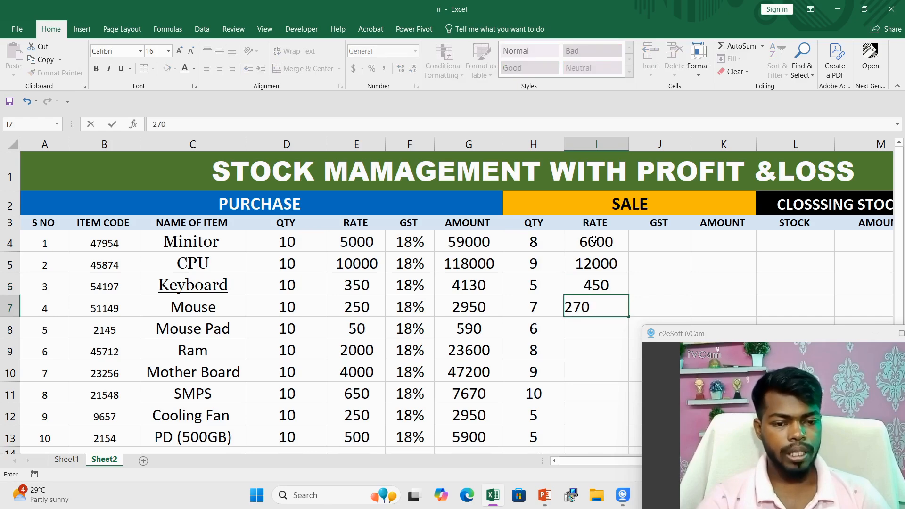
{"action": "key", "text": "Return"}
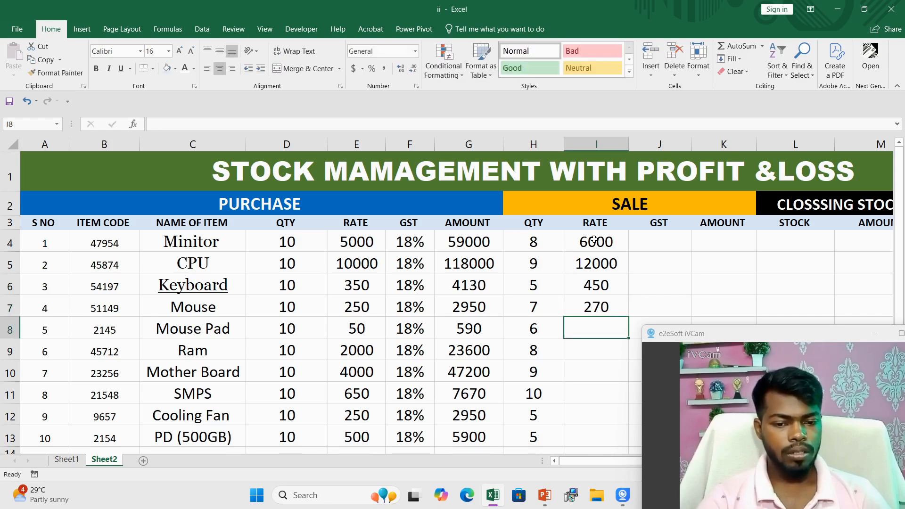
{"action": "type", "text": "60"}
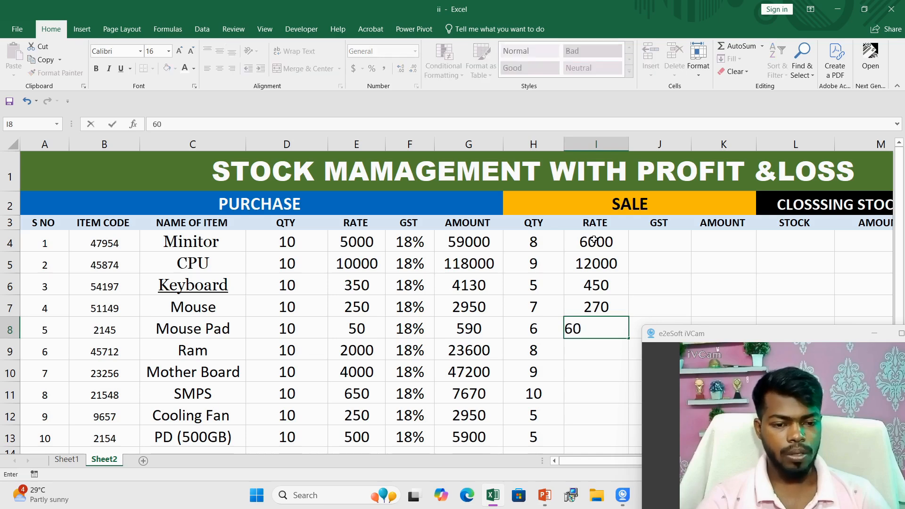
{"action": "key", "text": "Return"}
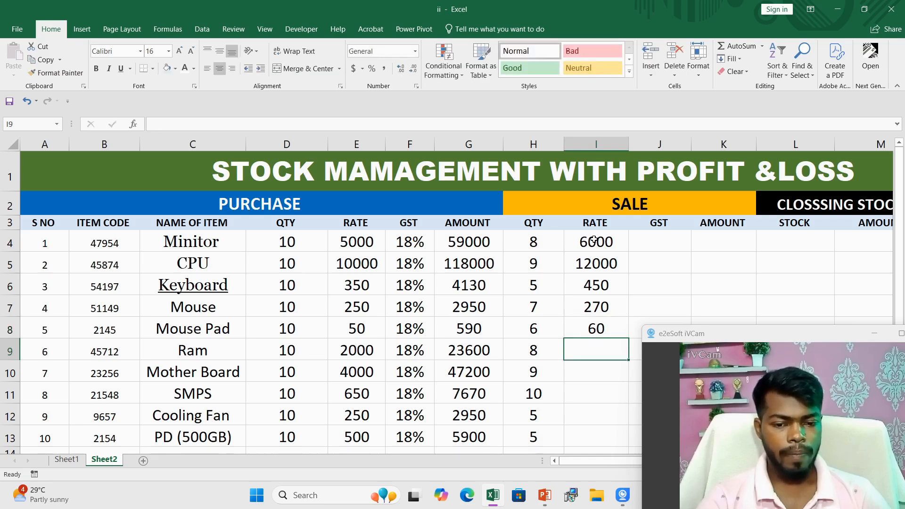
- Enter the sale rates 2500, 4500, 800, 300 and 650 in I9 to I13
{"action": "type", "text": "2500"}
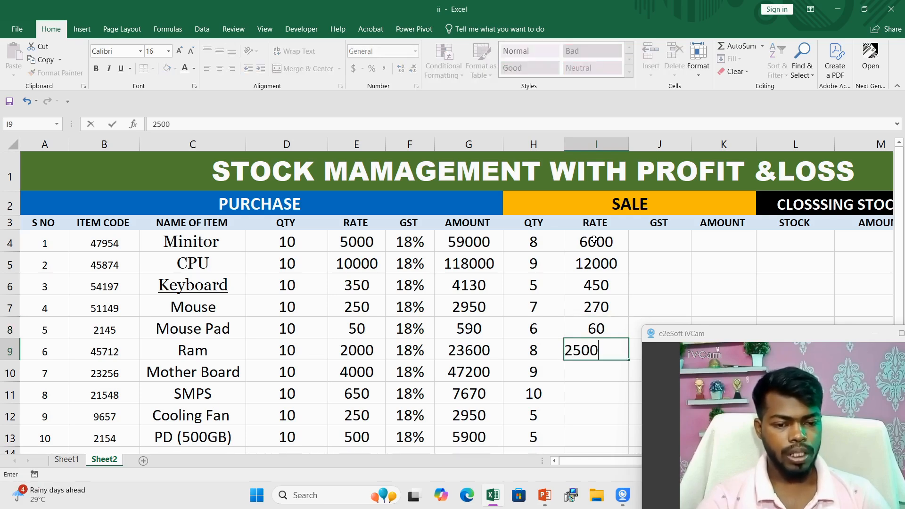
{"action": "key", "text": "Return"}
{"action": "type", "text": "4500"}
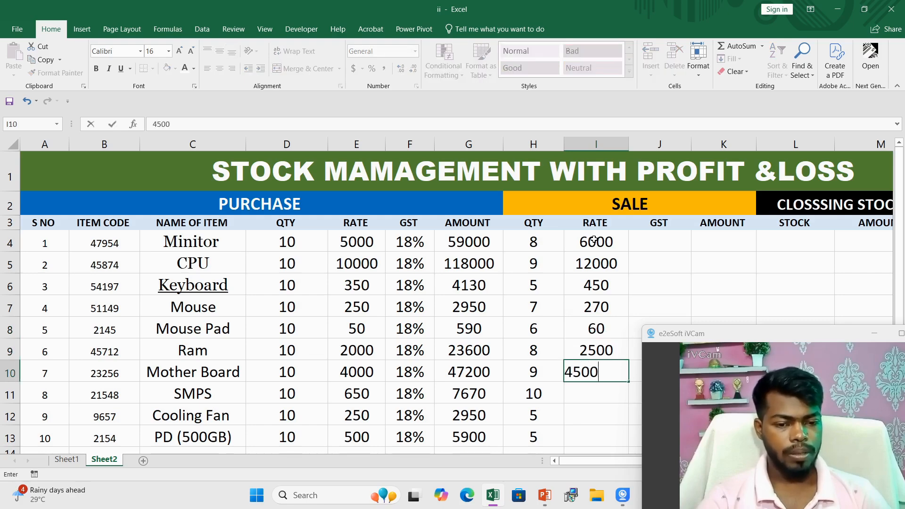
{"action": "key", "text": "Return"}
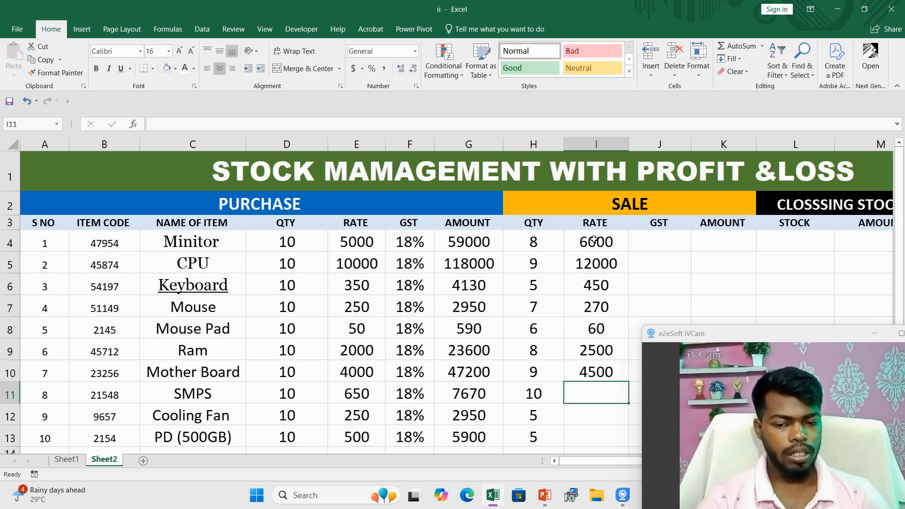
{"action": "type", "text": "800"}
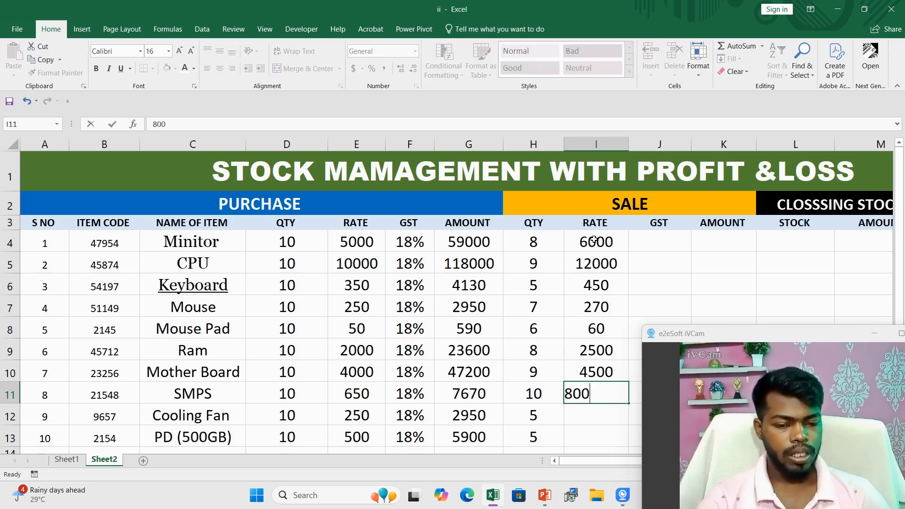
{"action": "key", "text": "Return"}
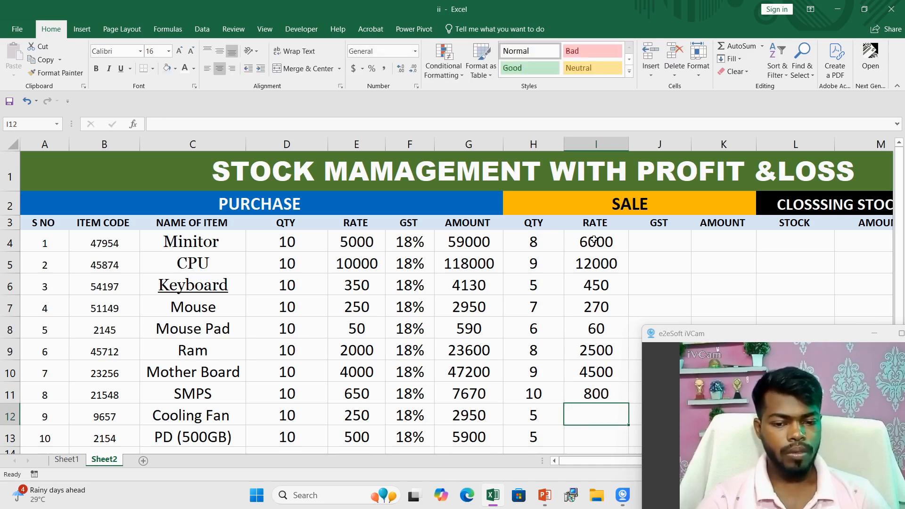
{"action": "type", "text": "300"}
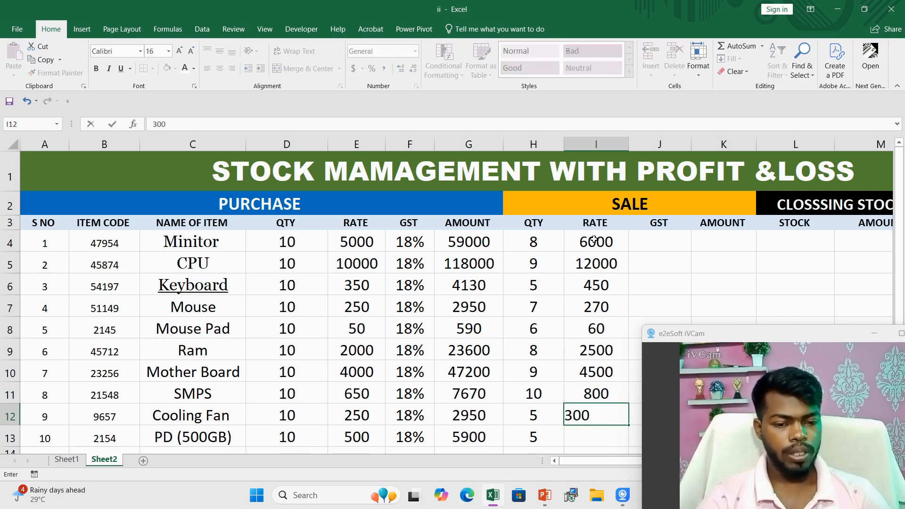
{"action": "key", "text": "Return"}
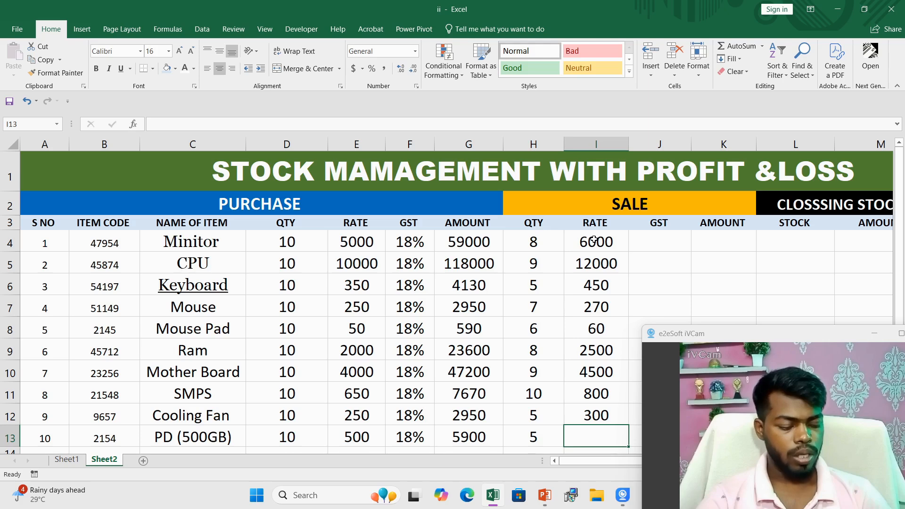
{"action": "type", "text": "650"}
{"action": "key", "text": "Return"}
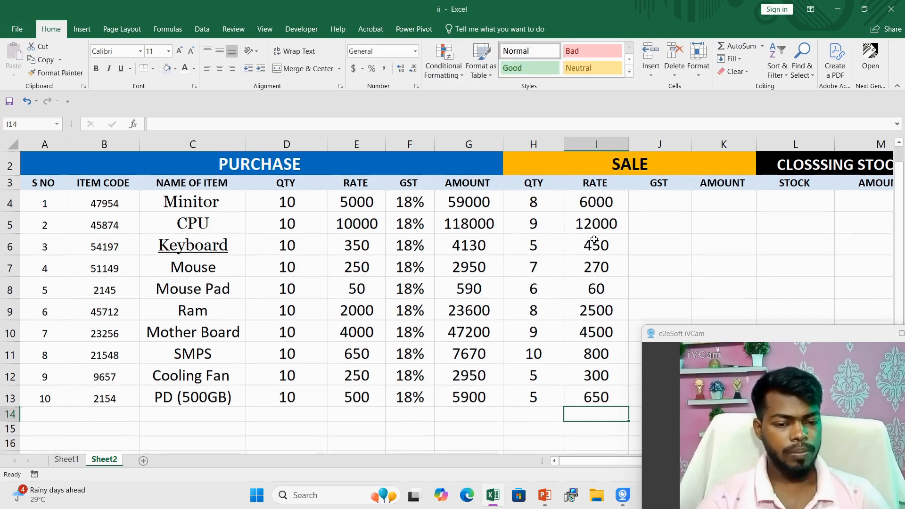
- Enter 18% as the sale GST in J4 and fill it down to J13
{"action": "left_click", "coordinate": [661, 201]}
{"action": "type", "text": "1"}
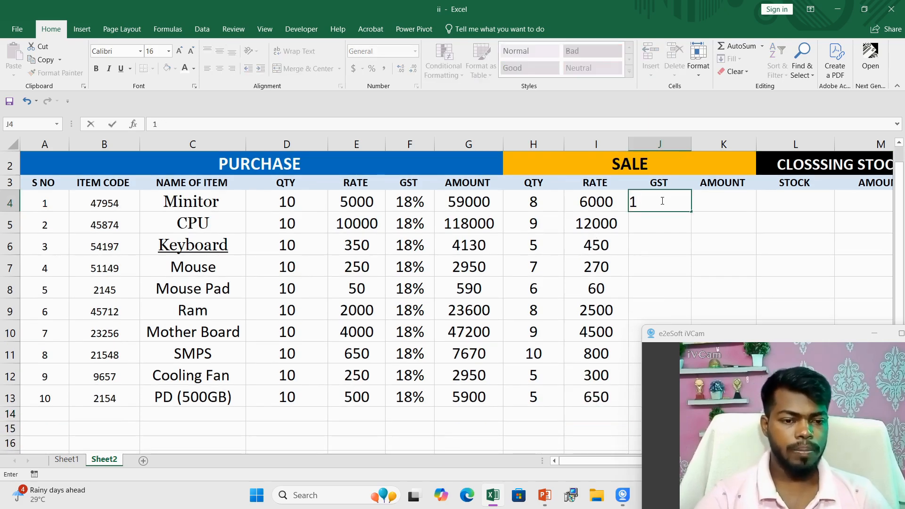
{"action": "type", "text": "8%"}
{"action": "key", "text": "Return"}
{"action": "key", "text": "Return"}
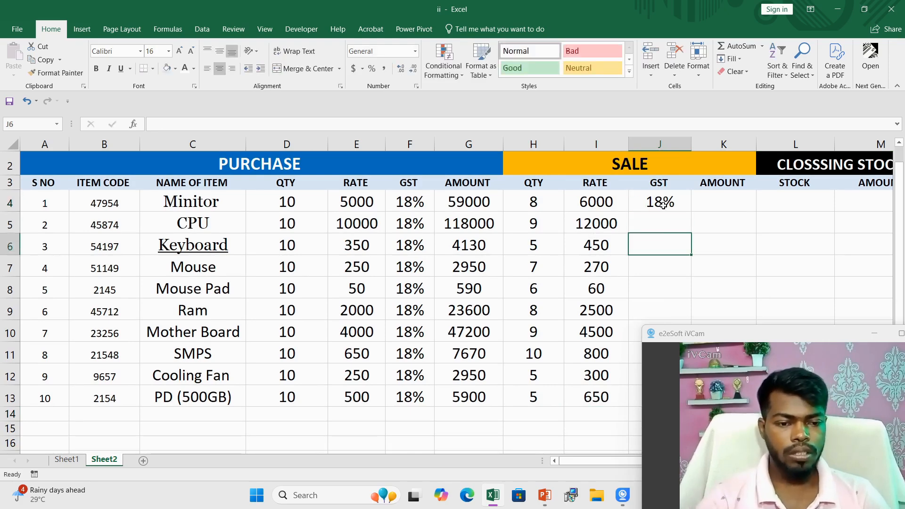
{"action": "left_click", "coordinate": [663, 204]}
{"action": "left_click_drag", "start_coordinate": [690, 212], "coordinate": [665, 404]}
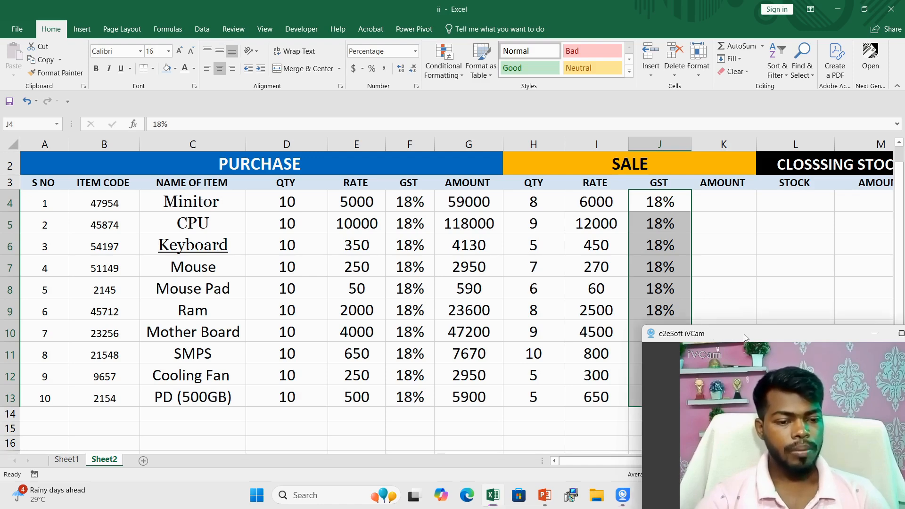
{"action": "left_click_drag", "start_coordinate": [745, 337], "coordinate": [61, 326]}
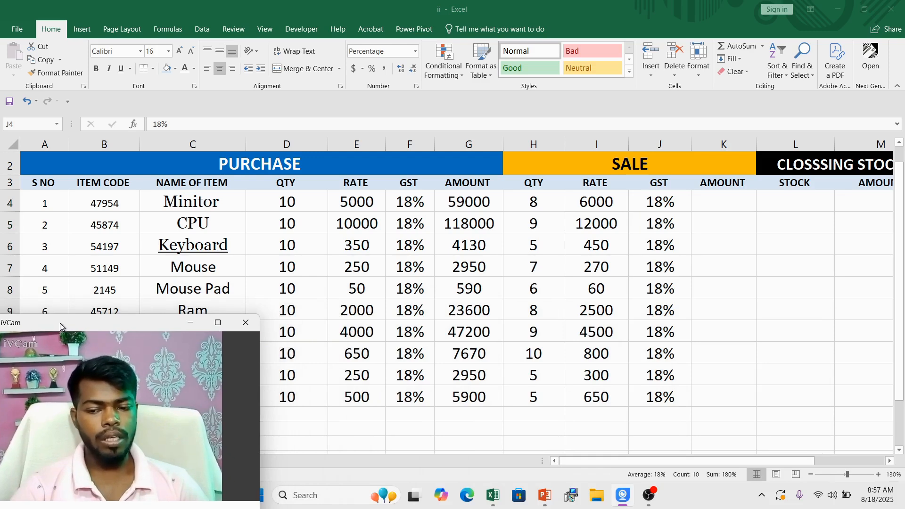
- Calculate the sale amount in K4 with =(H4*I4*J4)+(H4*I4) and fill the formula down to K13
{"action": "left_click", "coordinate": [726, 198]}
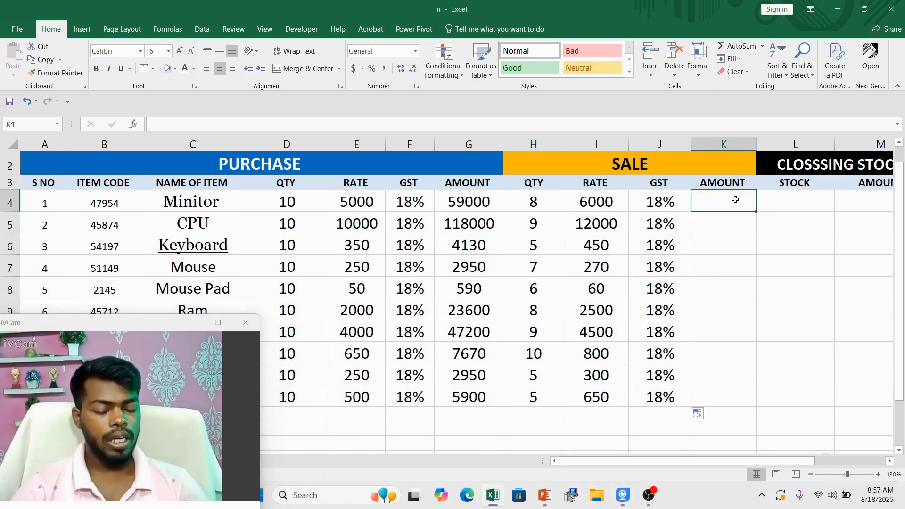
{"action": "type", "text": "=("}
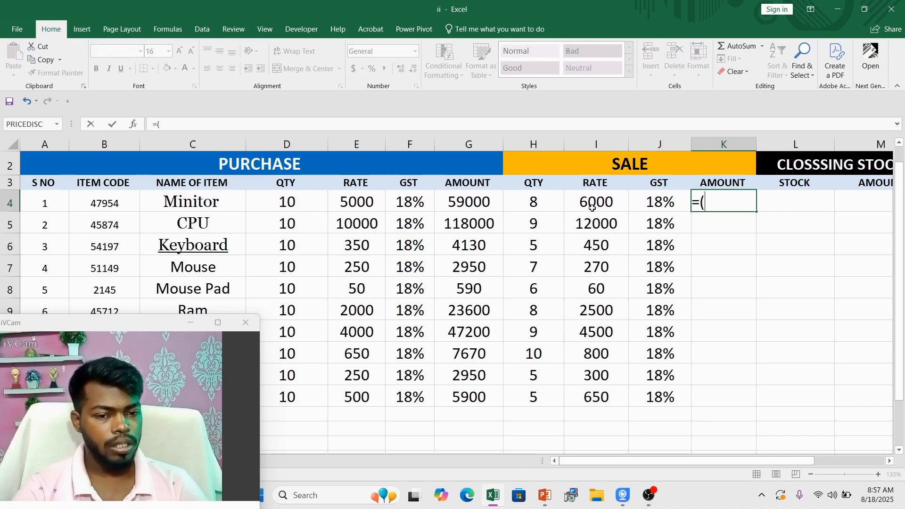
{"action": "scroll", "coordinate": [713, 250], "scroll_direction": "up", "scroll_amount": 1}
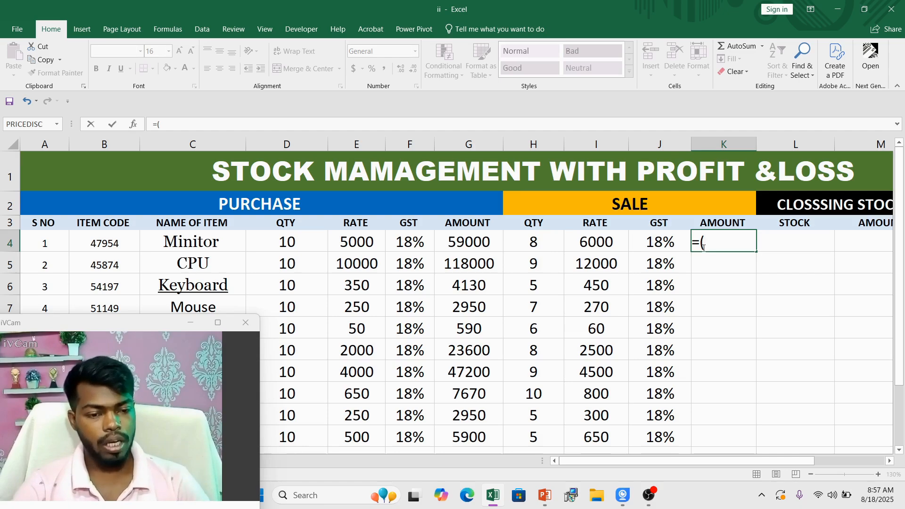
{"action": "left_click", "coordinate": [531, 241]}
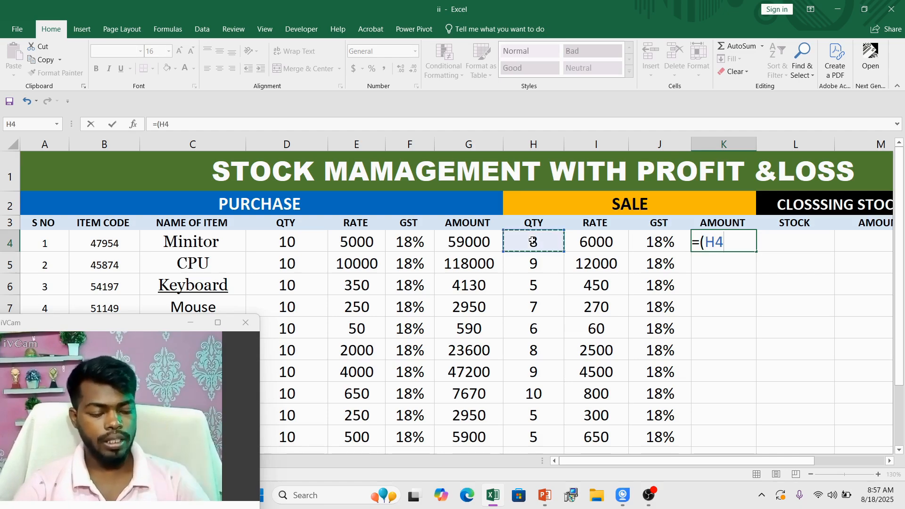
{"action": "type", "text": "*"}
{"action": "left_click", "coordinate": [580, 242]}
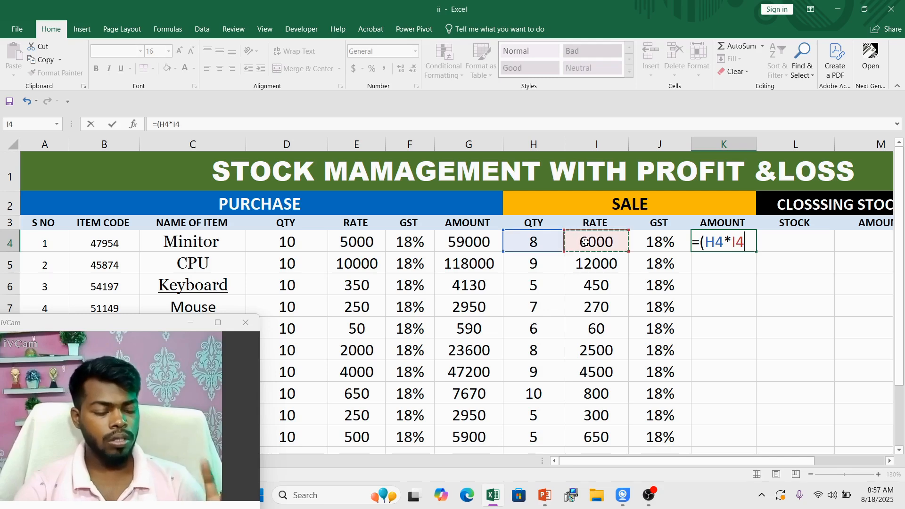
{"action": "type", "text": "*"}
{"action": "left_click", "coordinate": [665, 241]}
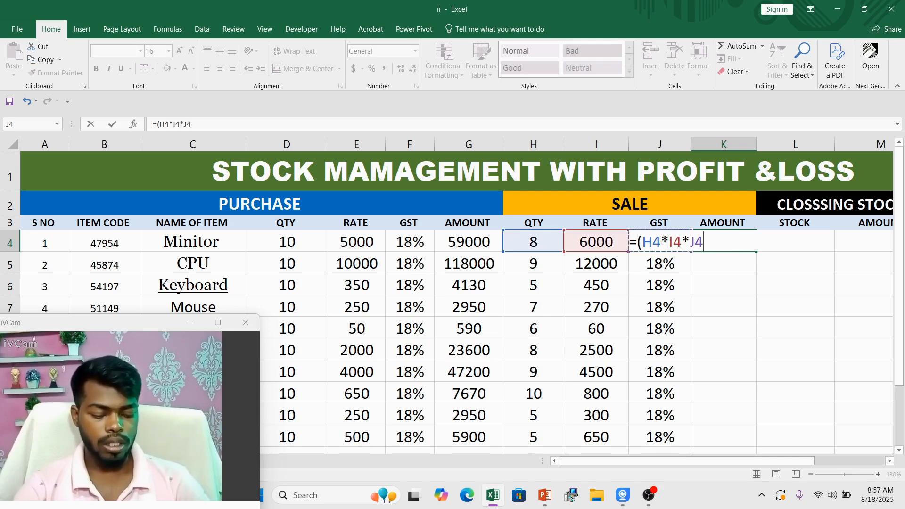
{"action": "type", "text": ")+"}
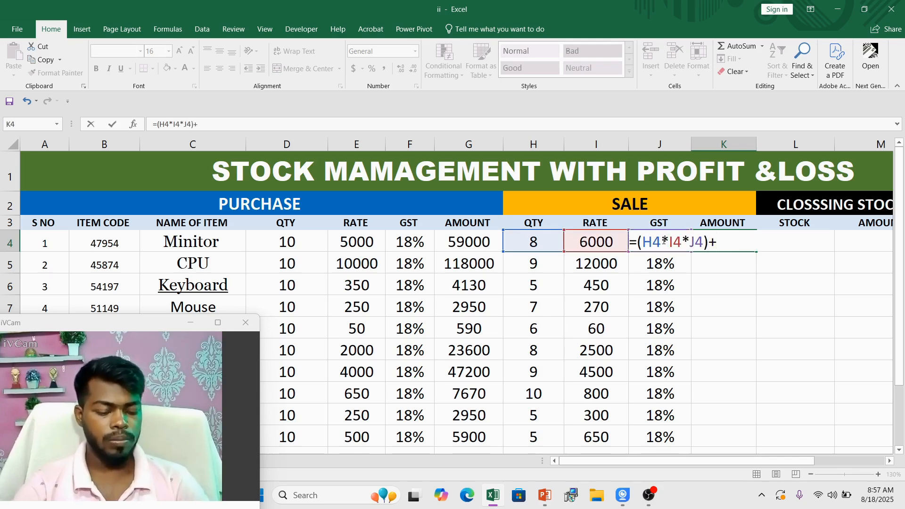
{"action": "type", "text": "("}
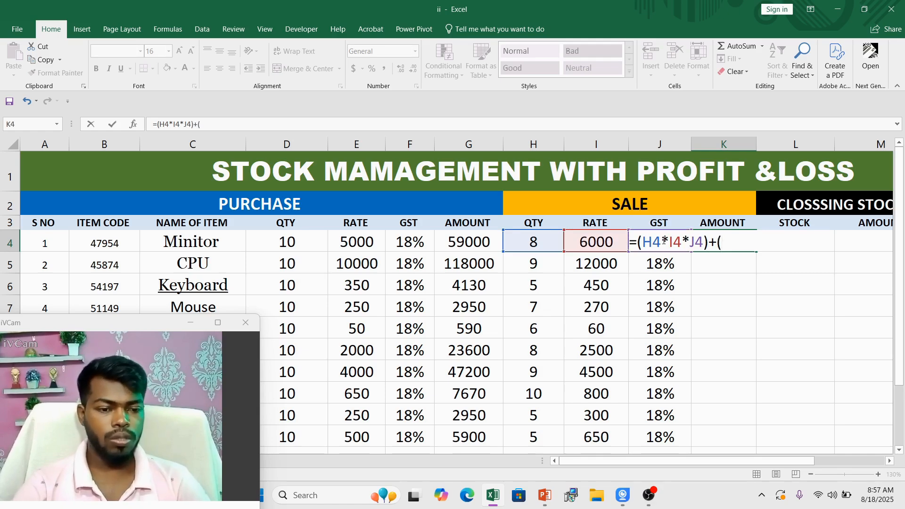
{"action": "left_click", "coordinate": [518, 238]}
{"action": "type", "text": "*"}
{"action": "left_click", "coordinate": [585, 240]}
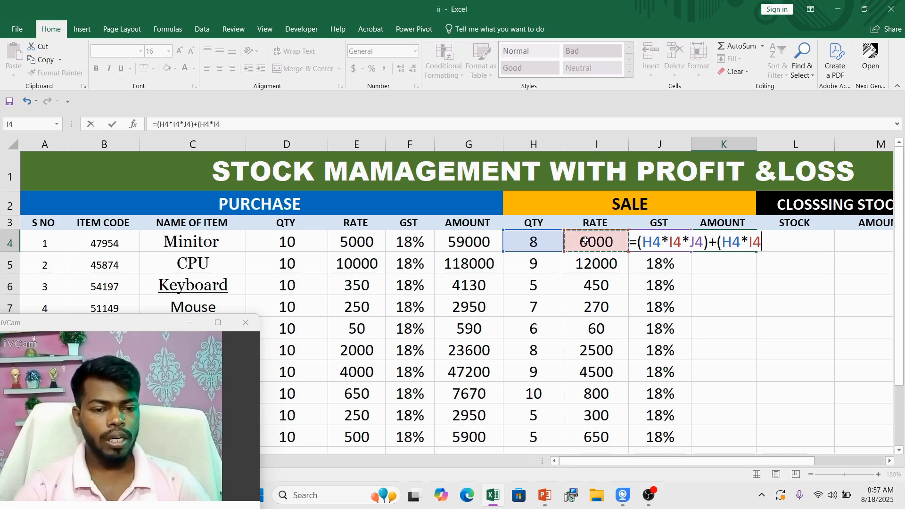
{"action": "type", "text": ")"}
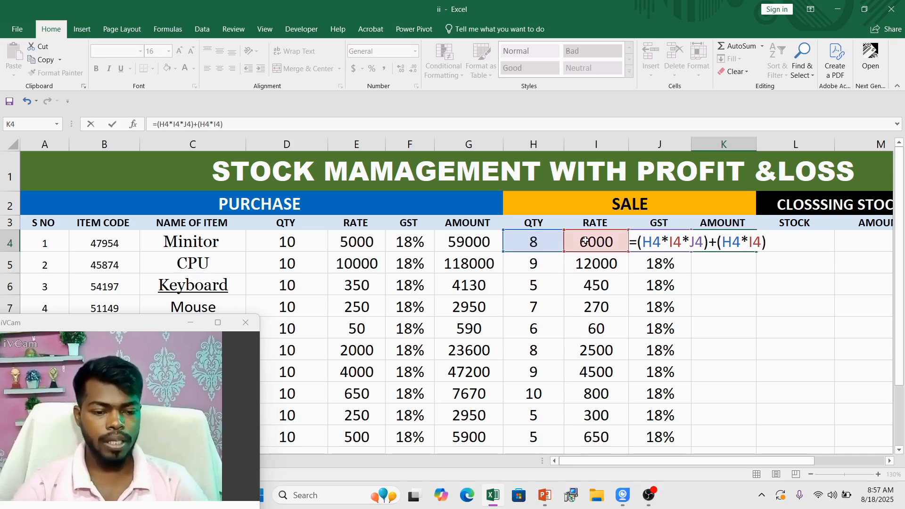
{"action": "key", "text": "Return"}
{"action": "left_click", "coordinate": [740, 243]}
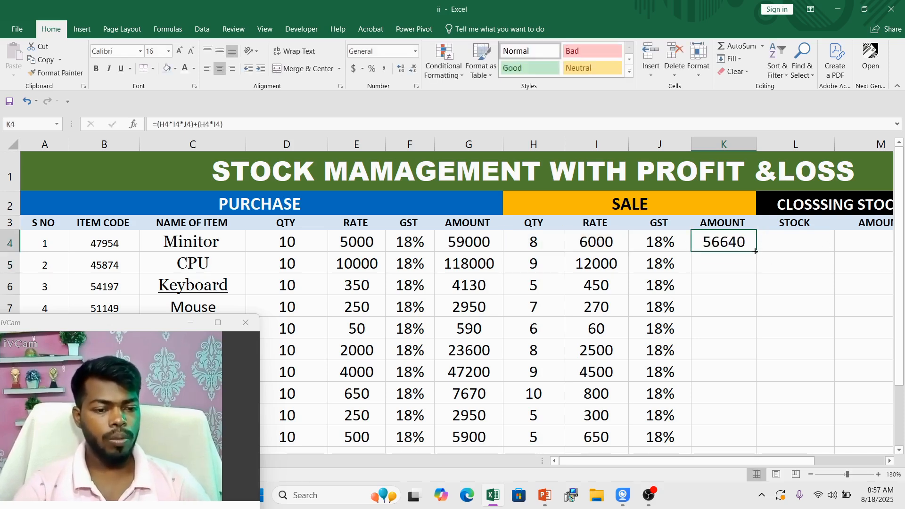
{"action": "left_click_drag", "start_coordinate": [755, 264], "coordinate": [739, 436]}
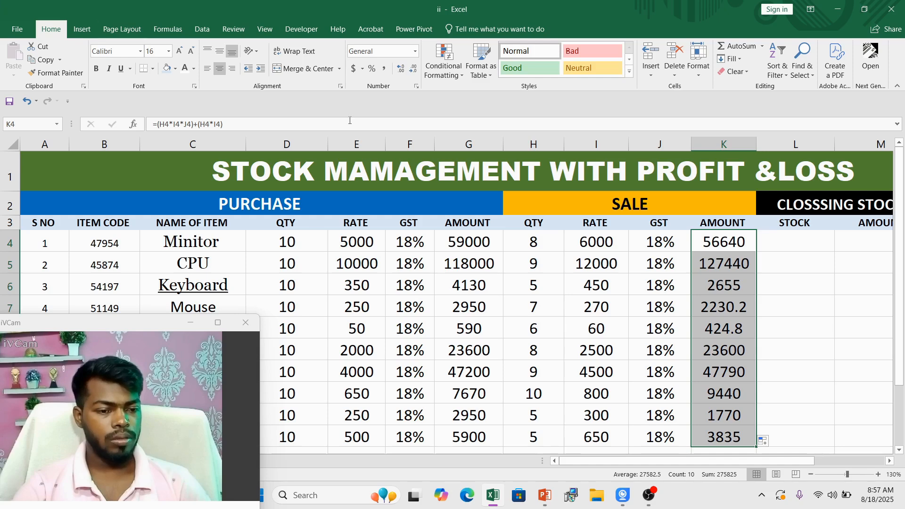
- Calculate the closing stock in L4 with =(D4-H4) and fill the formula down to L13
{"action": "left_click", "coordinate": [783, 249]}
{"action": "scroll", "coordinate": [783, 245], "scroll_direction": "right", "scroll_amount": 3}
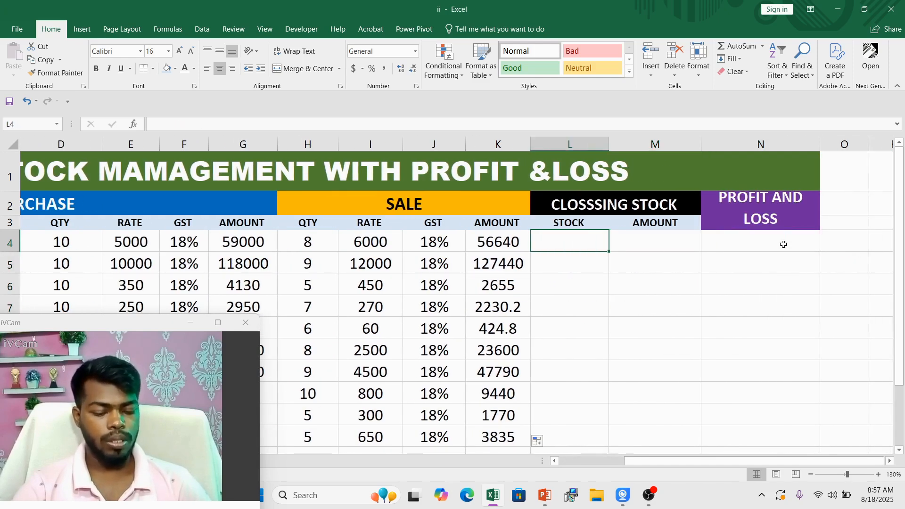
{"action": "type", "text": "=("}
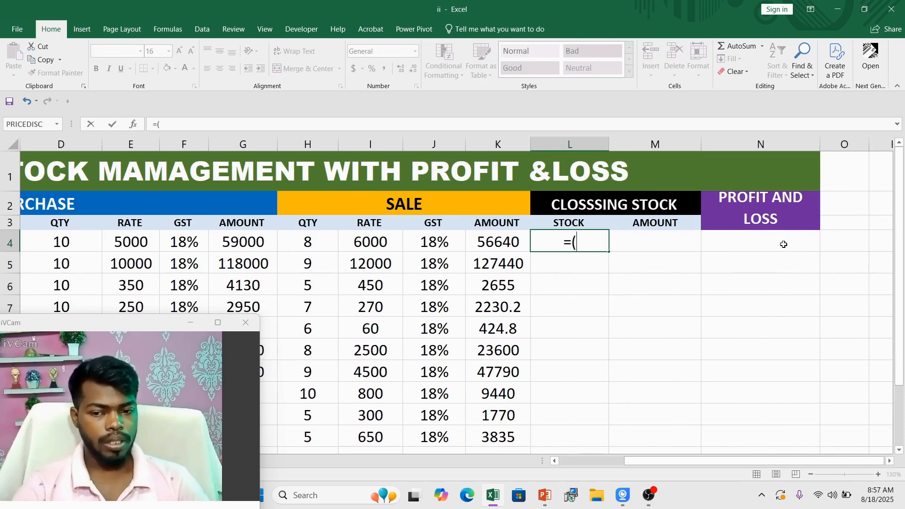
{"action": "left_click", "coordinate": [58, 241]}
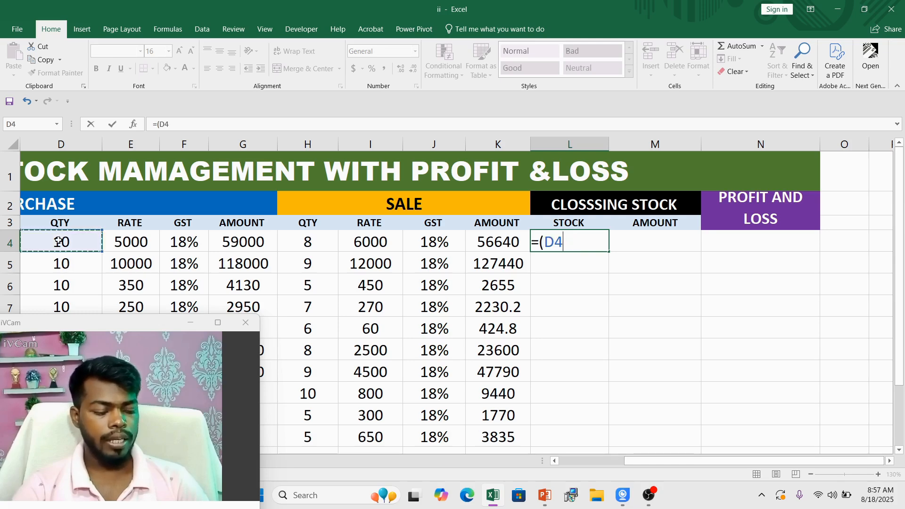
{"action": "type", "text": "-"}
{"action": "left_click", "coordinate": [283, 246]}
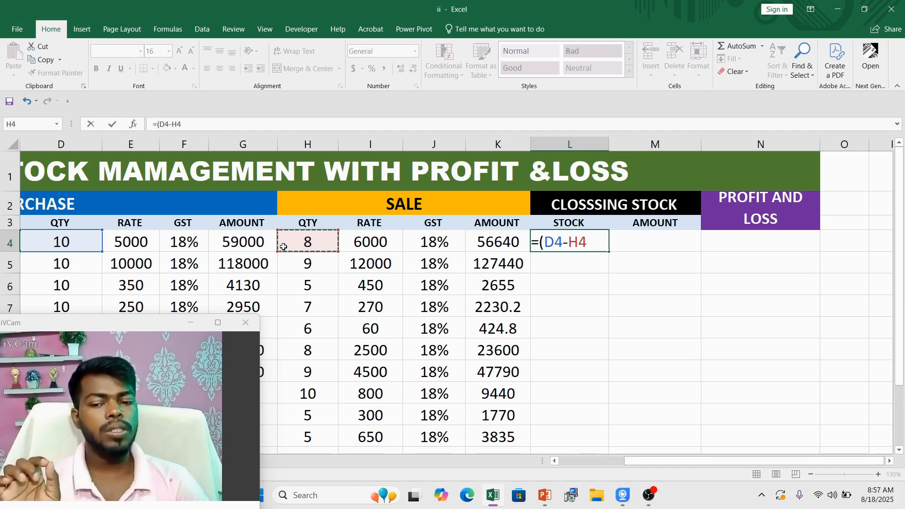
{"action": "type", "text": ")"}
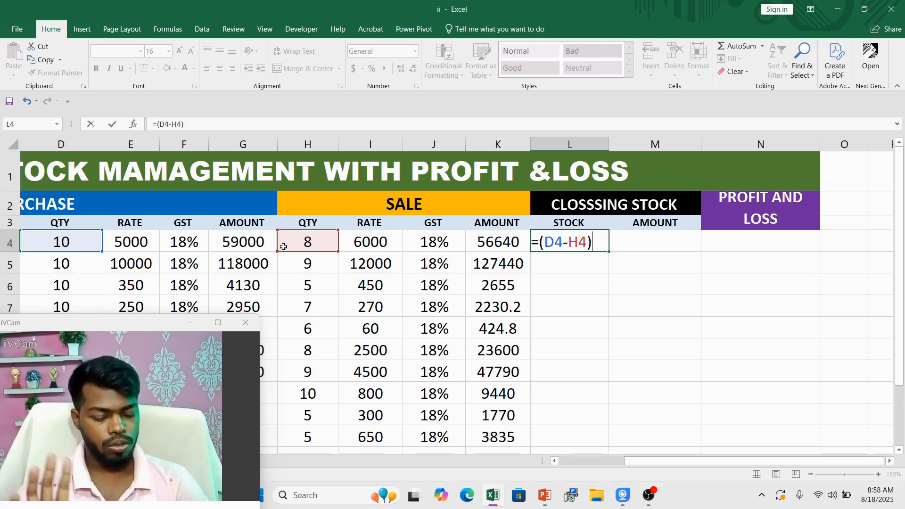
{"action": "key", "text": "Return"}
{"action": "left_click", "coordinate": [569, 246]}
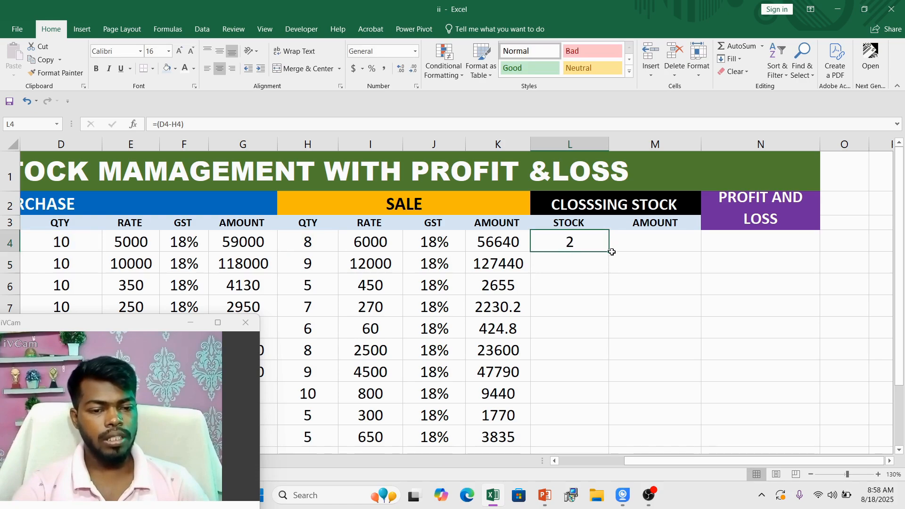
{"action": "left_click_drag", "start_coordinate": [608, 253], "coordinate": [583, 437]}
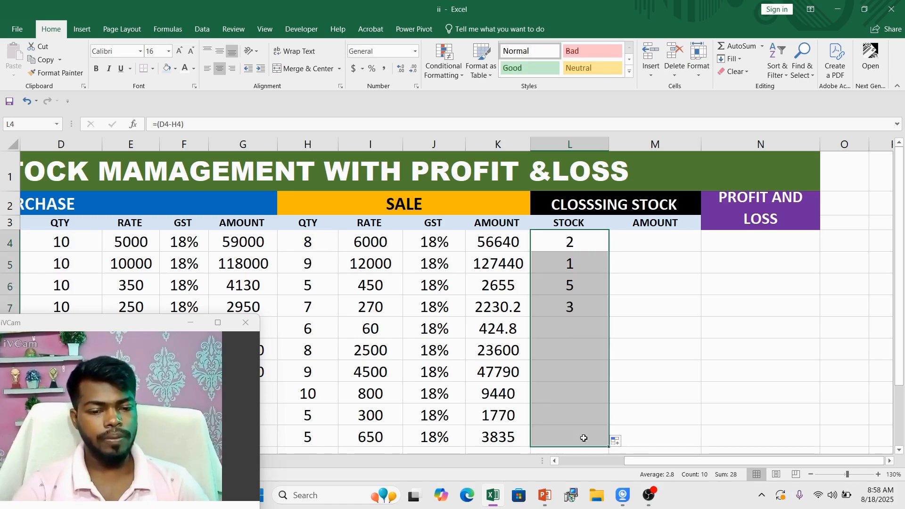
{"action": "left_click", "coordinate": [587, 353]}
{"action": "left_click", "coordinate": [580, 389]}
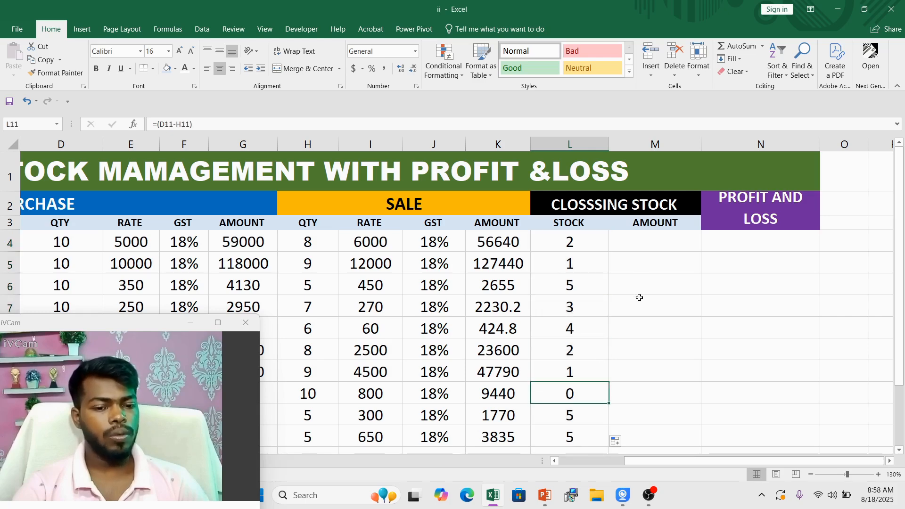
- Calculate the closing stock amount in M4 with =(L4*E4) and fill the formula down to M13
{"action": "left_click", "coordinate": [649, 242]}
{"action": "type", "text": "=("}
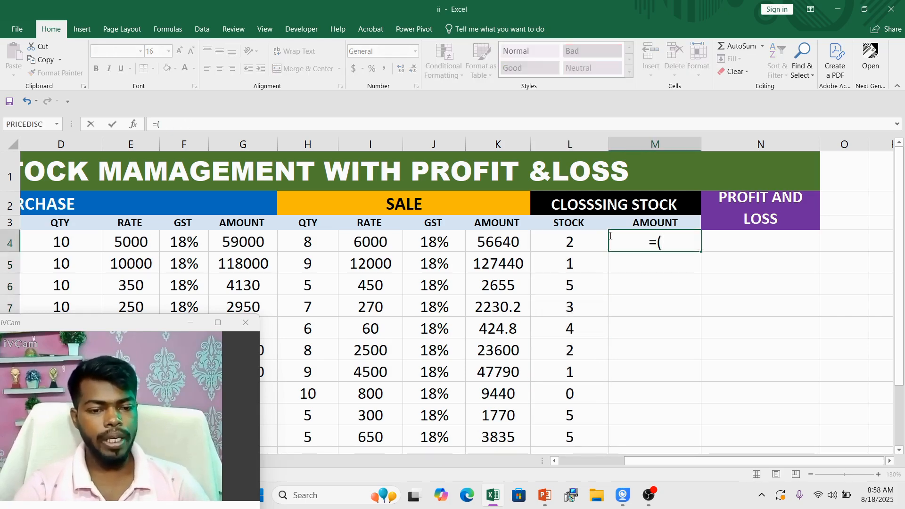
{"action": "left_click", "coordinate": [578, 242]}
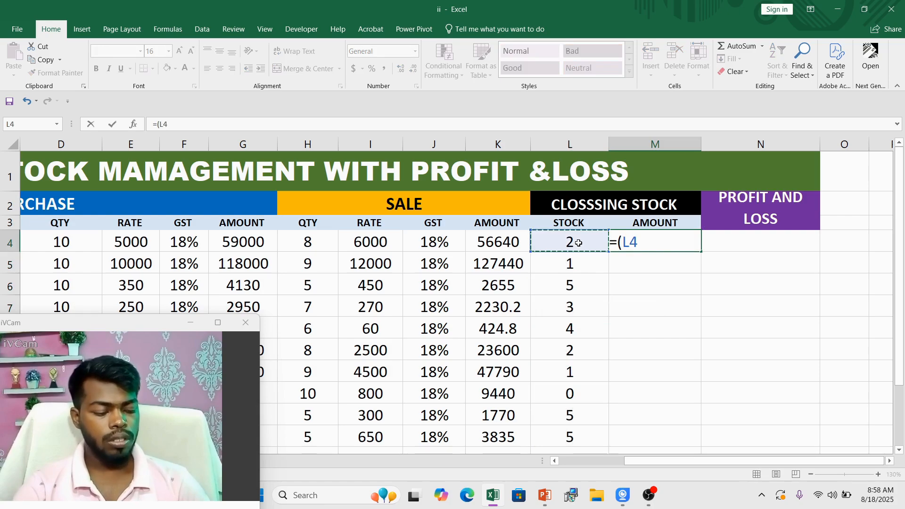
{"action": "type", "text": "*"}
{"action": "left_click", "coordinate": [136, 242]}
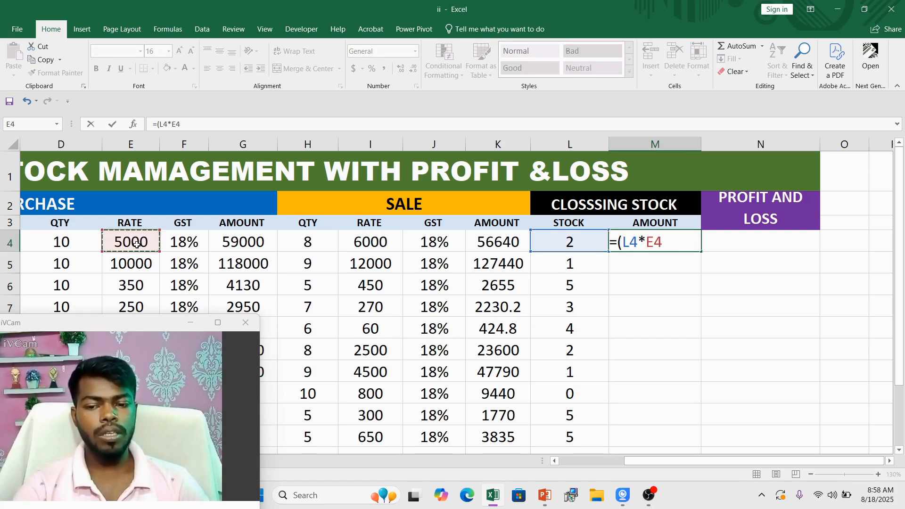
{"action": "key", "text": "Return"}
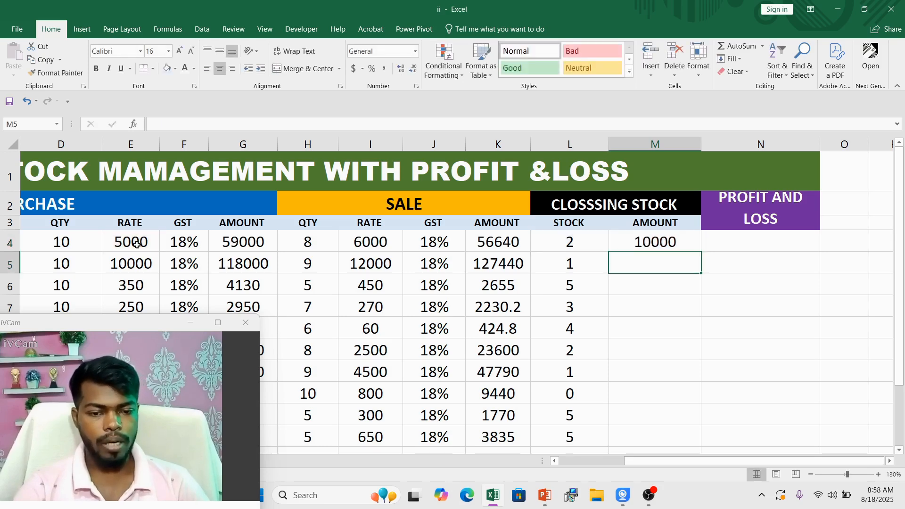
{"action": "left_click", "coordinate": [639, 235]}
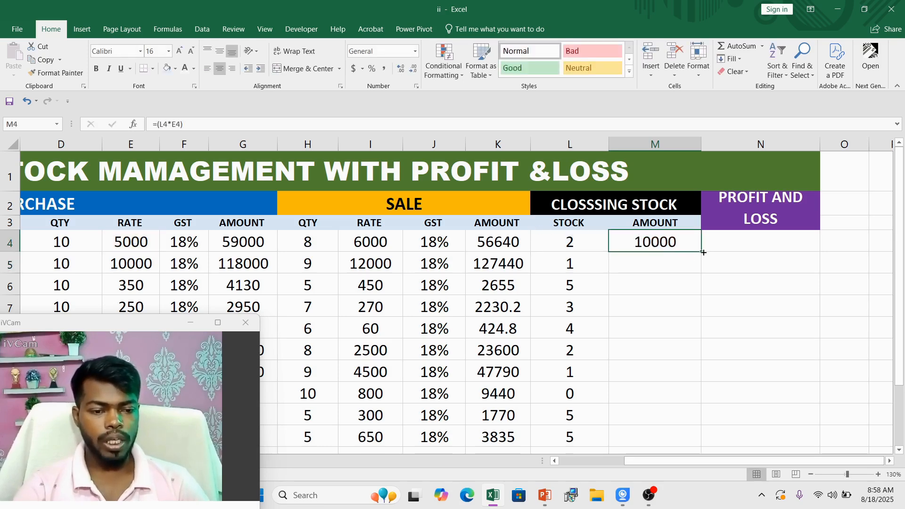
{"action": "left_click_drag", "start_coordinate": [703, 253], "coordinate": [690, 438]}
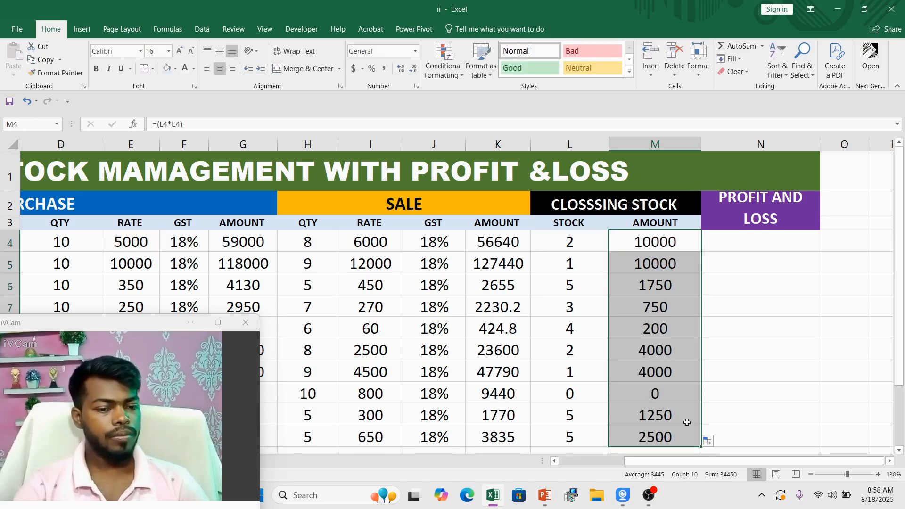
- Calculate the profit and loss in N4 with =(I4-E4)*H4
{"action": "left_click", "coordinate": [745, 242]}
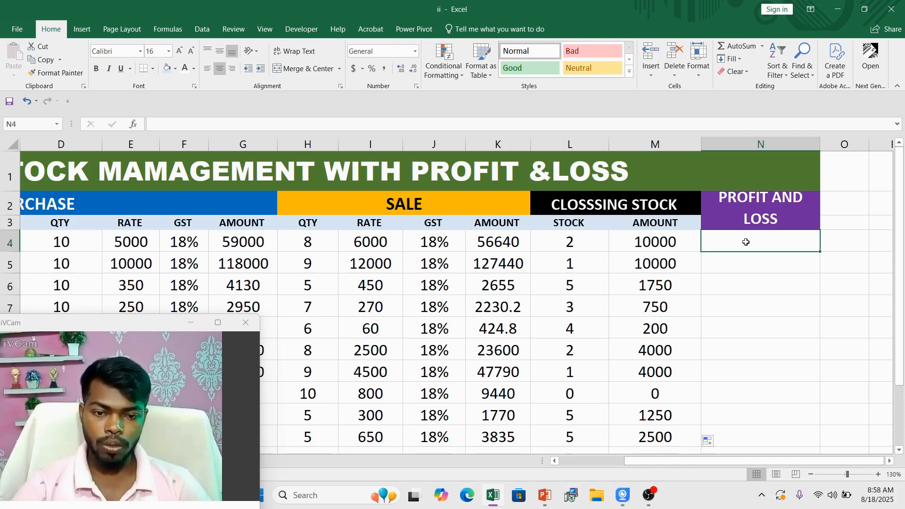
{"action": "type", "text": "=("}
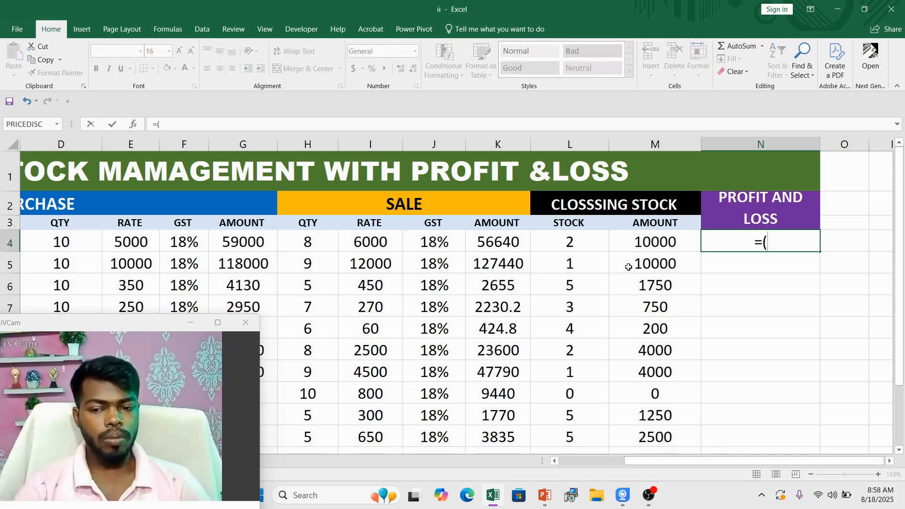
{"action": "left_click", "coordinate": [129, 241]}
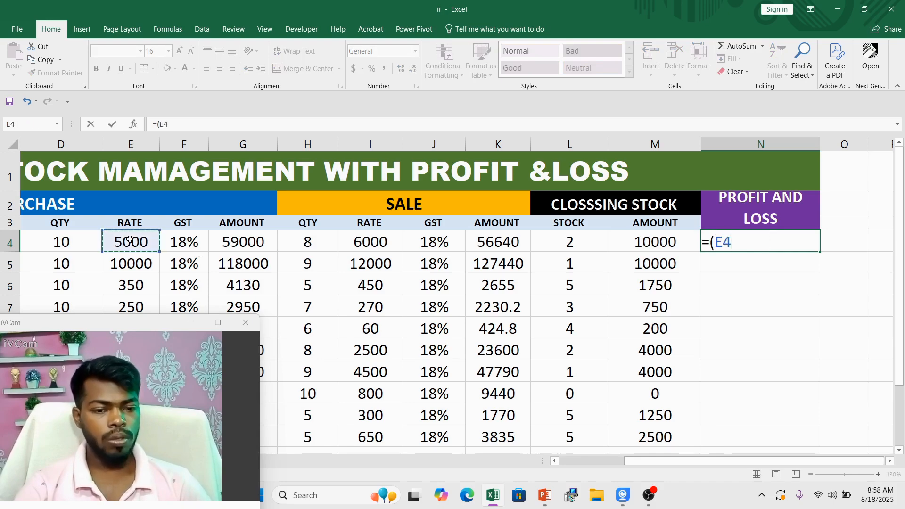
{"action": "type", "text": "-"}
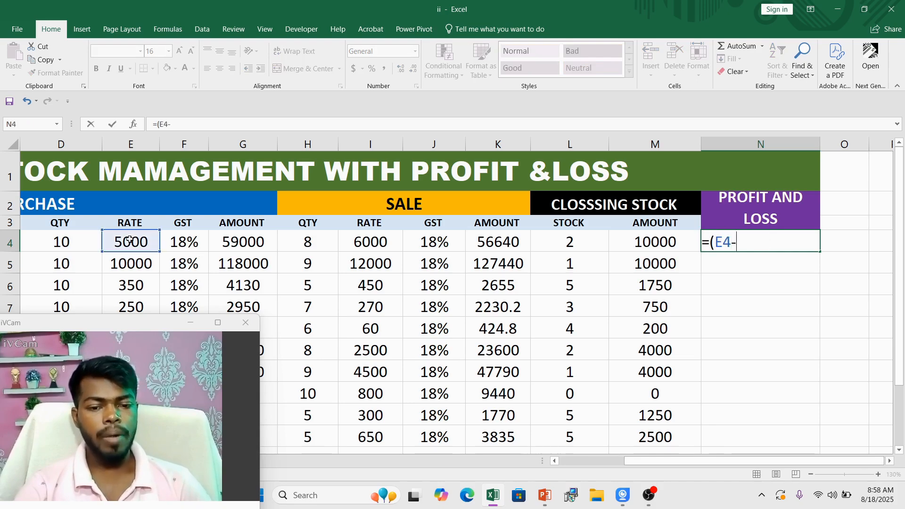
{"action": "left_click", "coordinate": [365, 242]}
{"action": "key", "text": "BackSpace"}
{"action": "key", "text": "BackSpace"}
{"action": "key", "text": "BackSpace"}
{"action": "key", "text": "BackSpace"}
{"action": "key", "text": "BackSpace"}
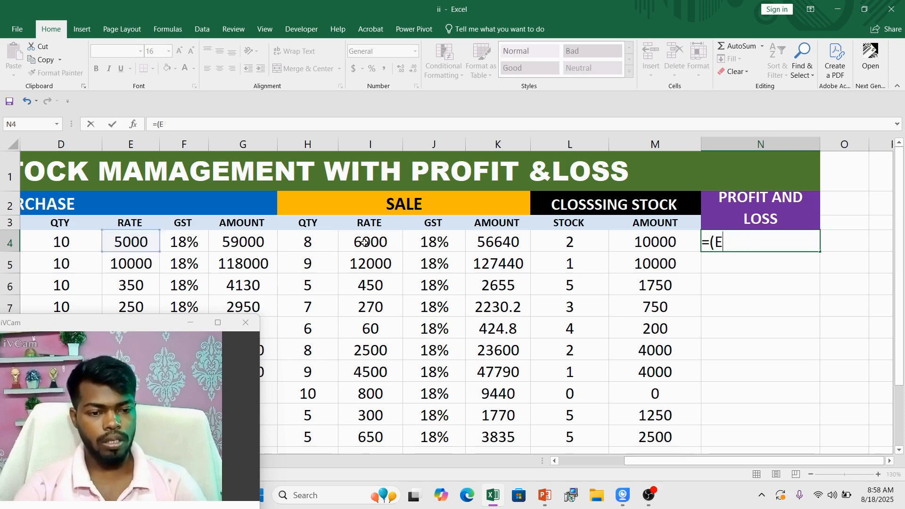
{"action": "left_click", "coordinate": [369, 246]}
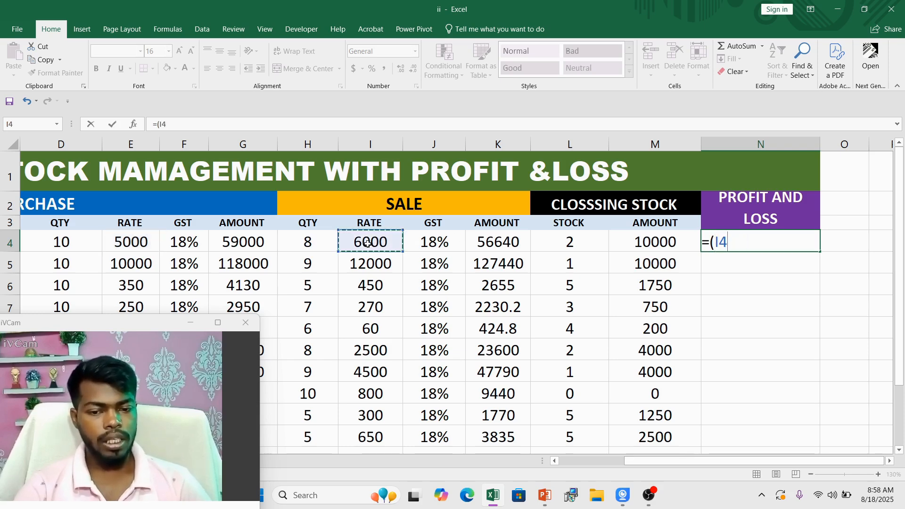
{"action": "type", "text": "-"}
{"action": "left_click", "coordinate": [130, 241]}
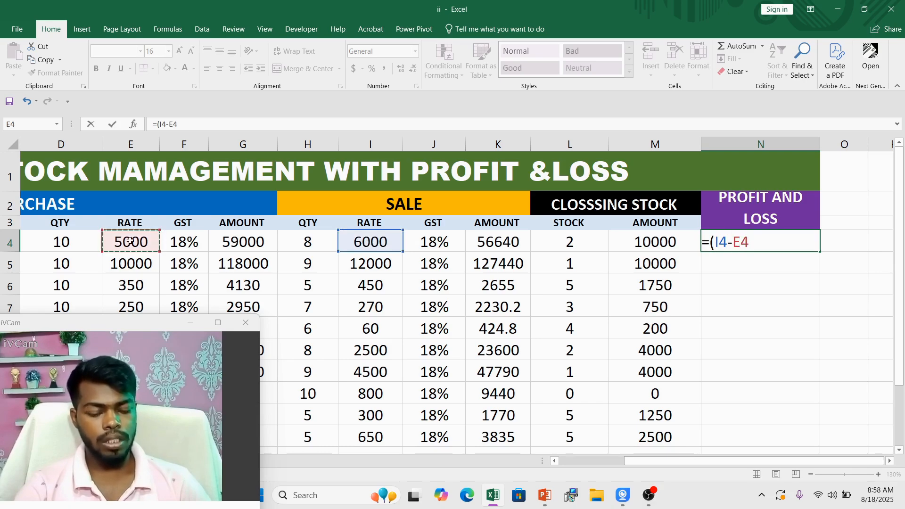
{"action": "type", "text": ")*"}
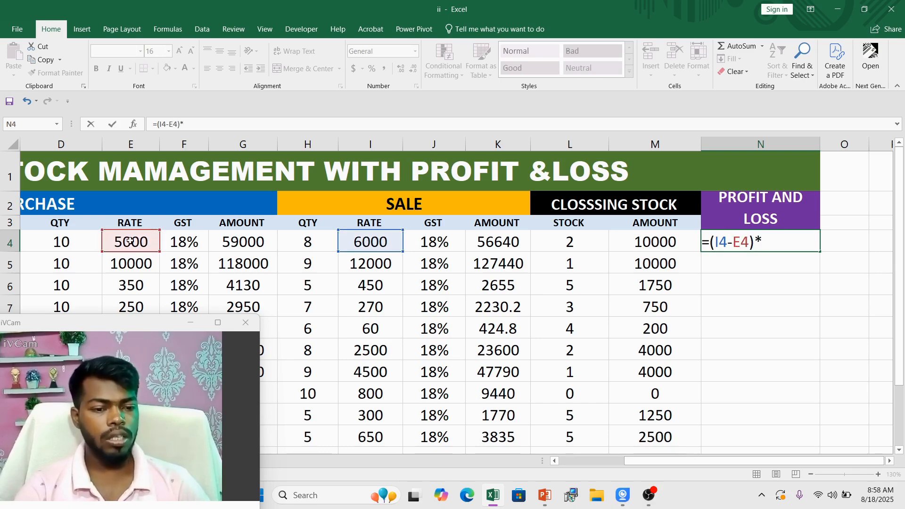
{"action": "left_click", "coordinate": [308, 242]}
{"action": "key", "text": "Return"}
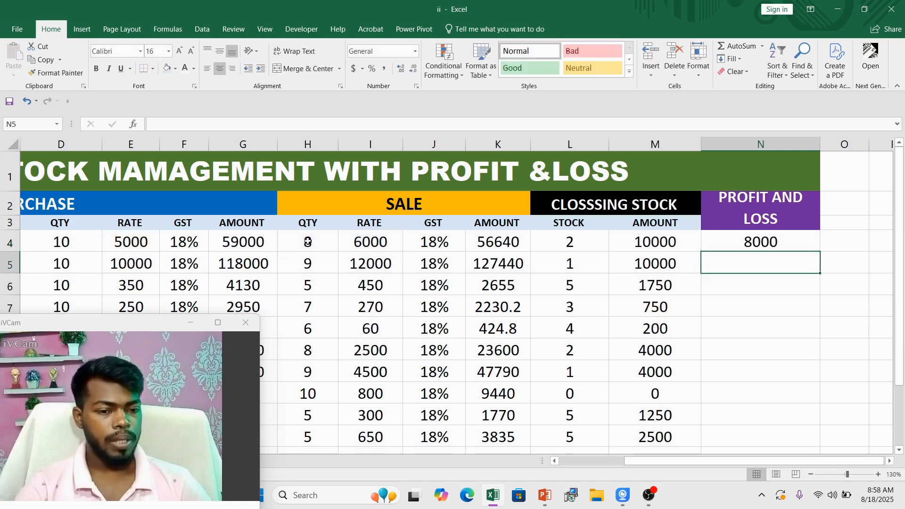
- Fill the profit and loss formula from N4 down to N13
{"action": "left_click", "coordinate": [745, 239]}
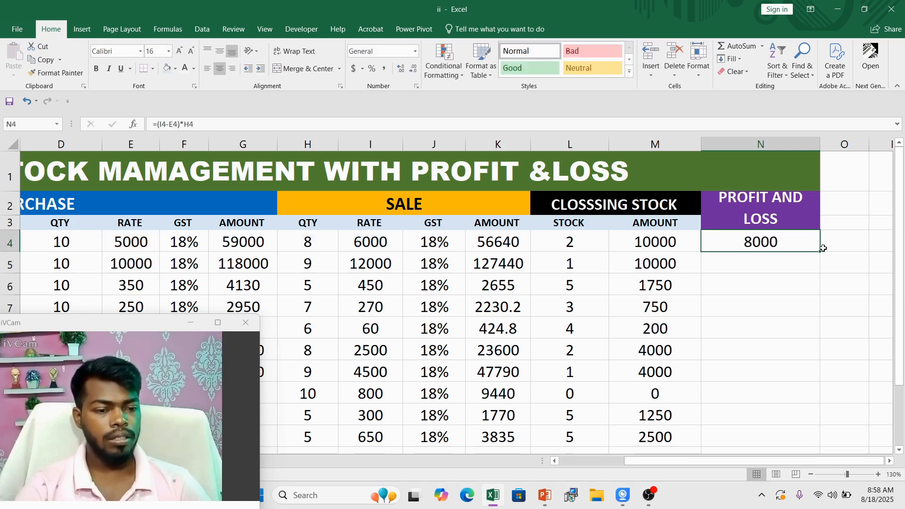
{"action": "left_click", "coordinate": [818, 255]}
{"action": "left_click", "coordinate": [794, 243]}
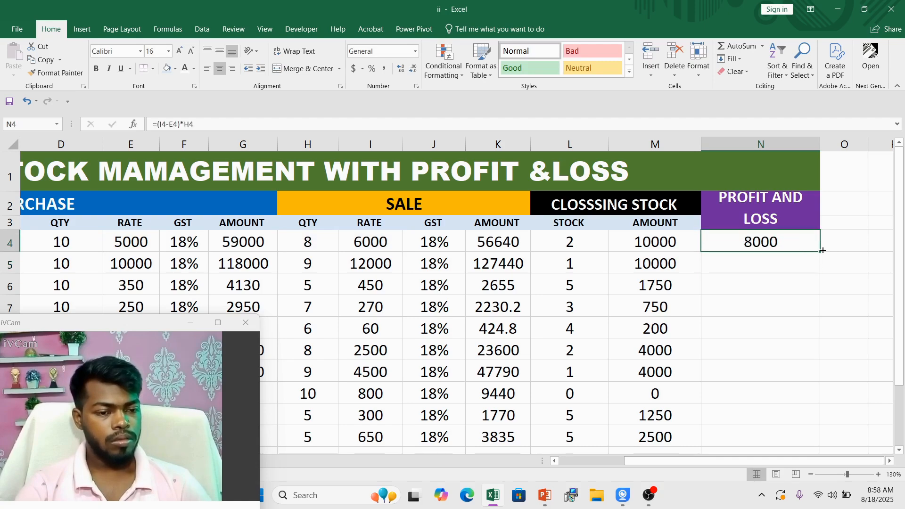
{"action": "left_click_drag", "start_coordinate": [820, 253], "coordinate": [776, 448]}
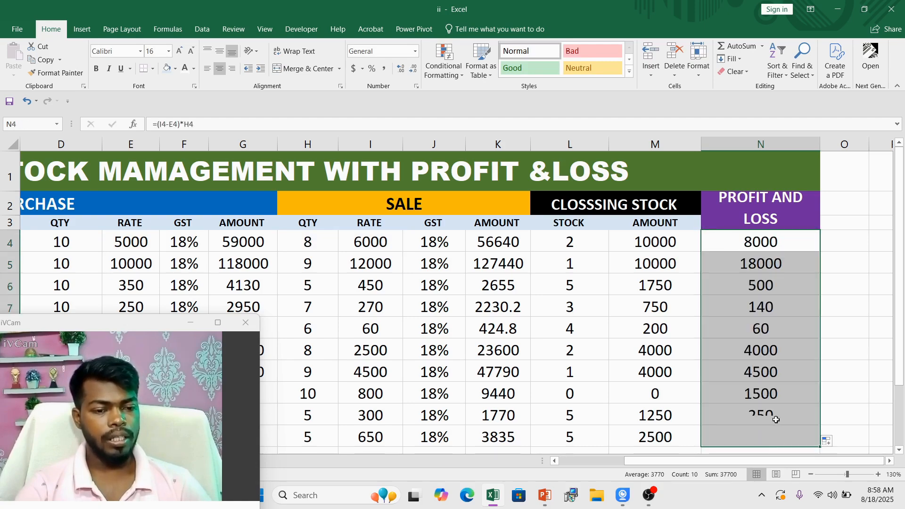
{"action": "left_click", "coordinate": [765, 352]}
{"action": "key", "text": "Up"}
{"action": "key", "text": "Up"}
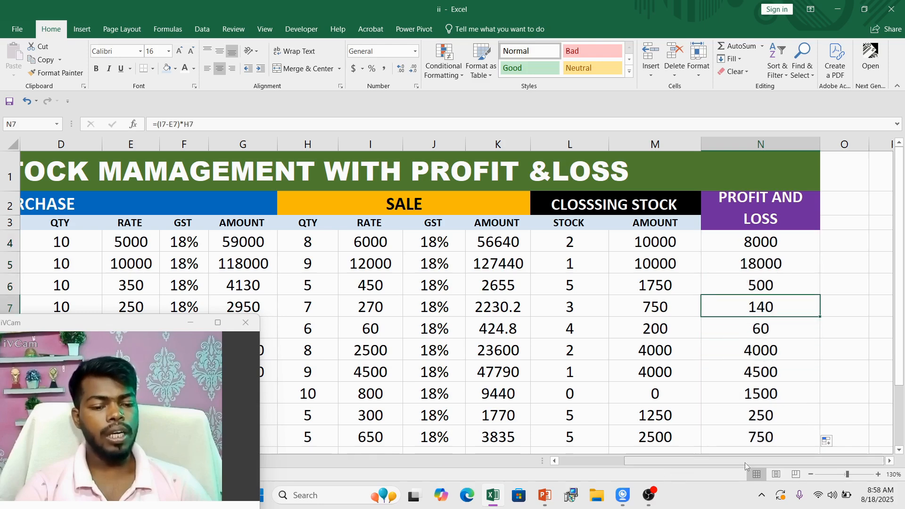
{"action": "left_click_drag", "start_coordinate": [730, 464], "coordinate": [643, 467]}
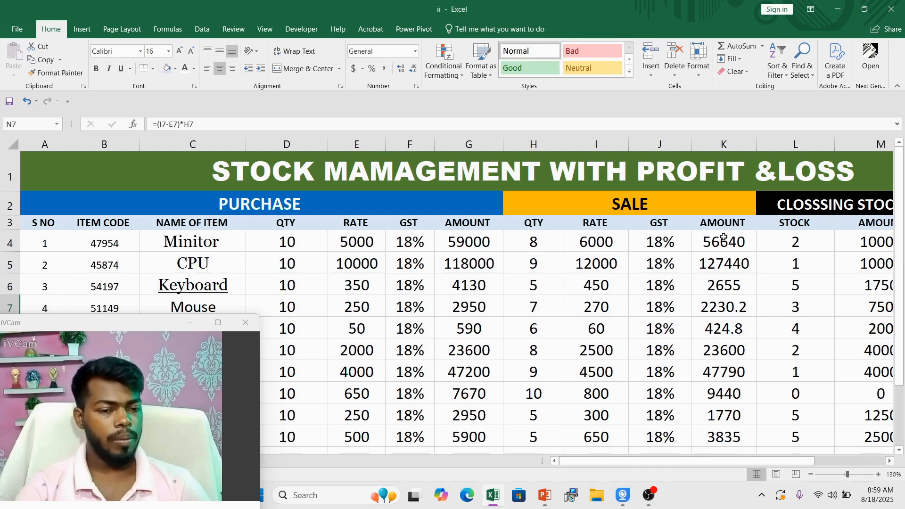
{"action": "left_click_drag", "start_coordinate": [702, 457], "coordinate": [767, 460]}
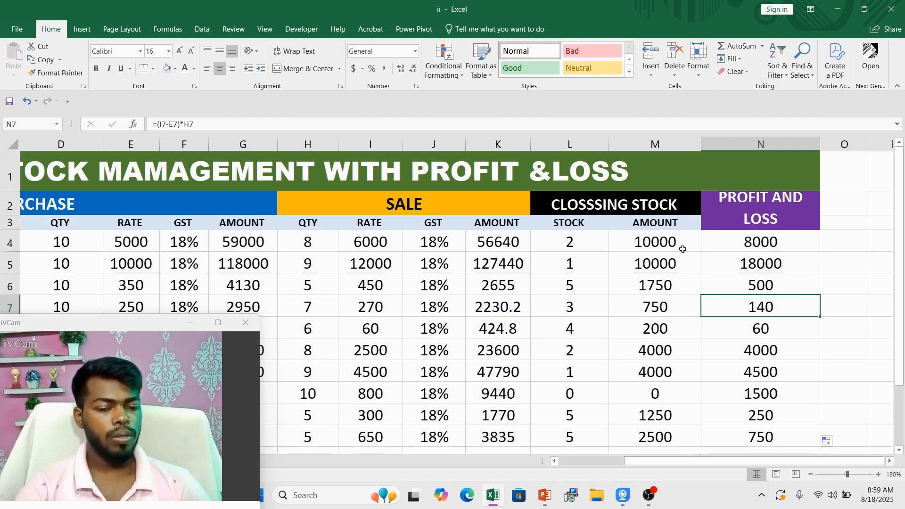
{"action": "left_click_drag", "start_coordinate": [653, 467], "coordinate": [588, 467]}
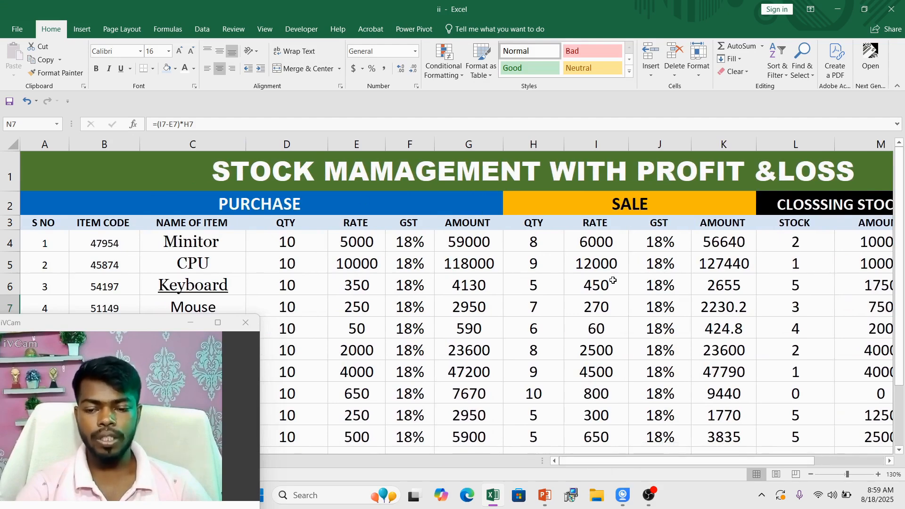